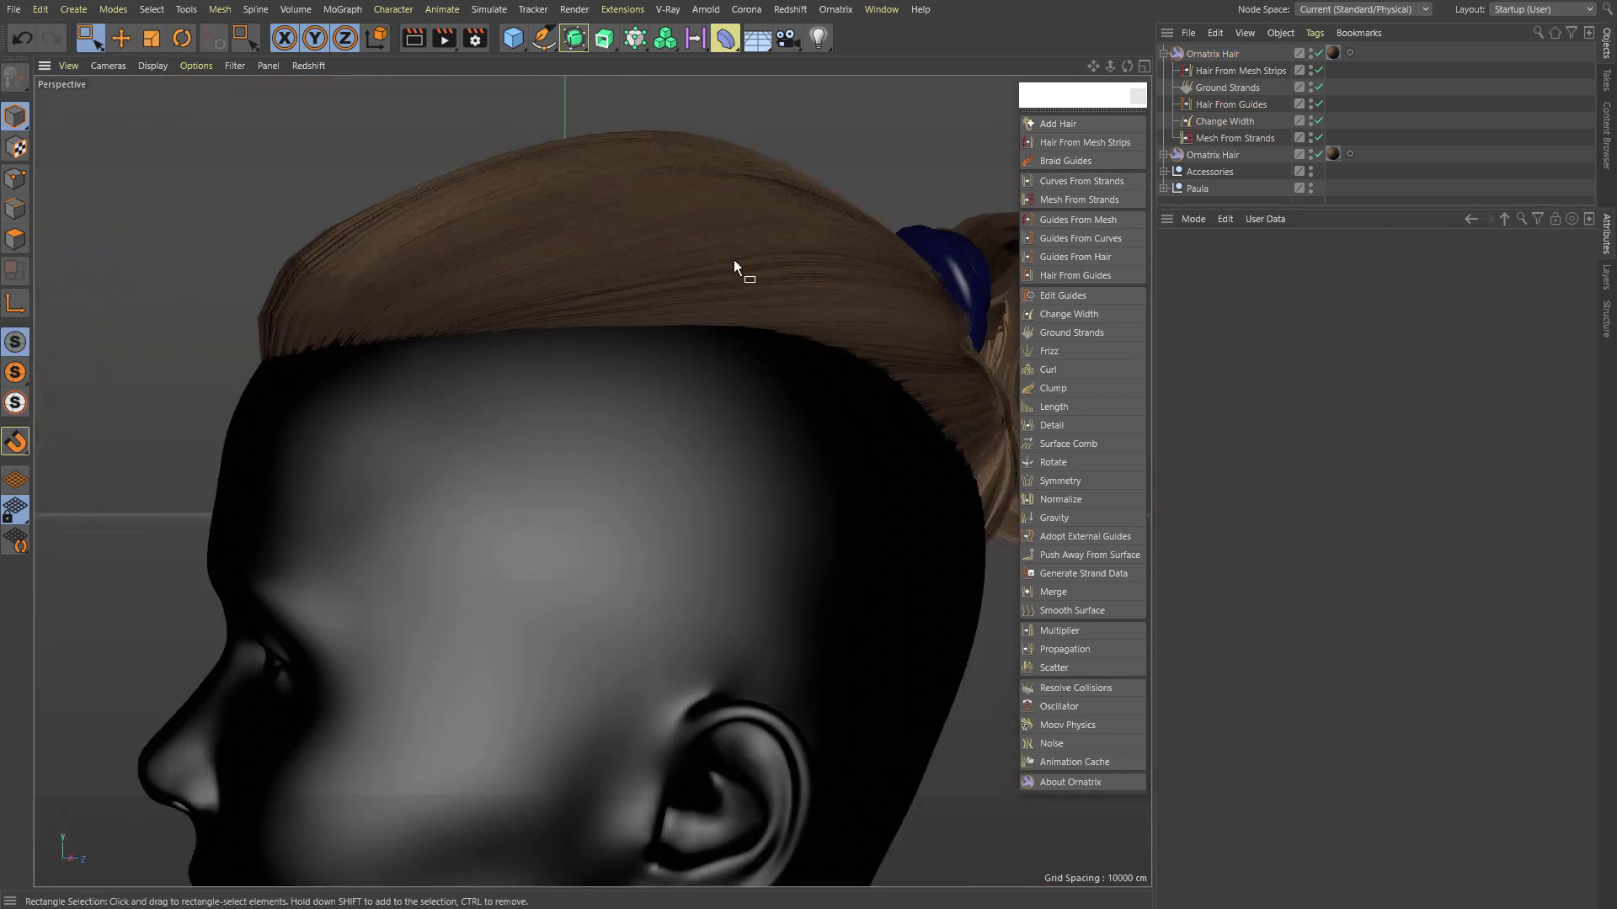
Step: Insert a Detail operator between Ground Strands and Hair From Guides, and view its settings
left_click(734, 260)
left_click(1053, 424)
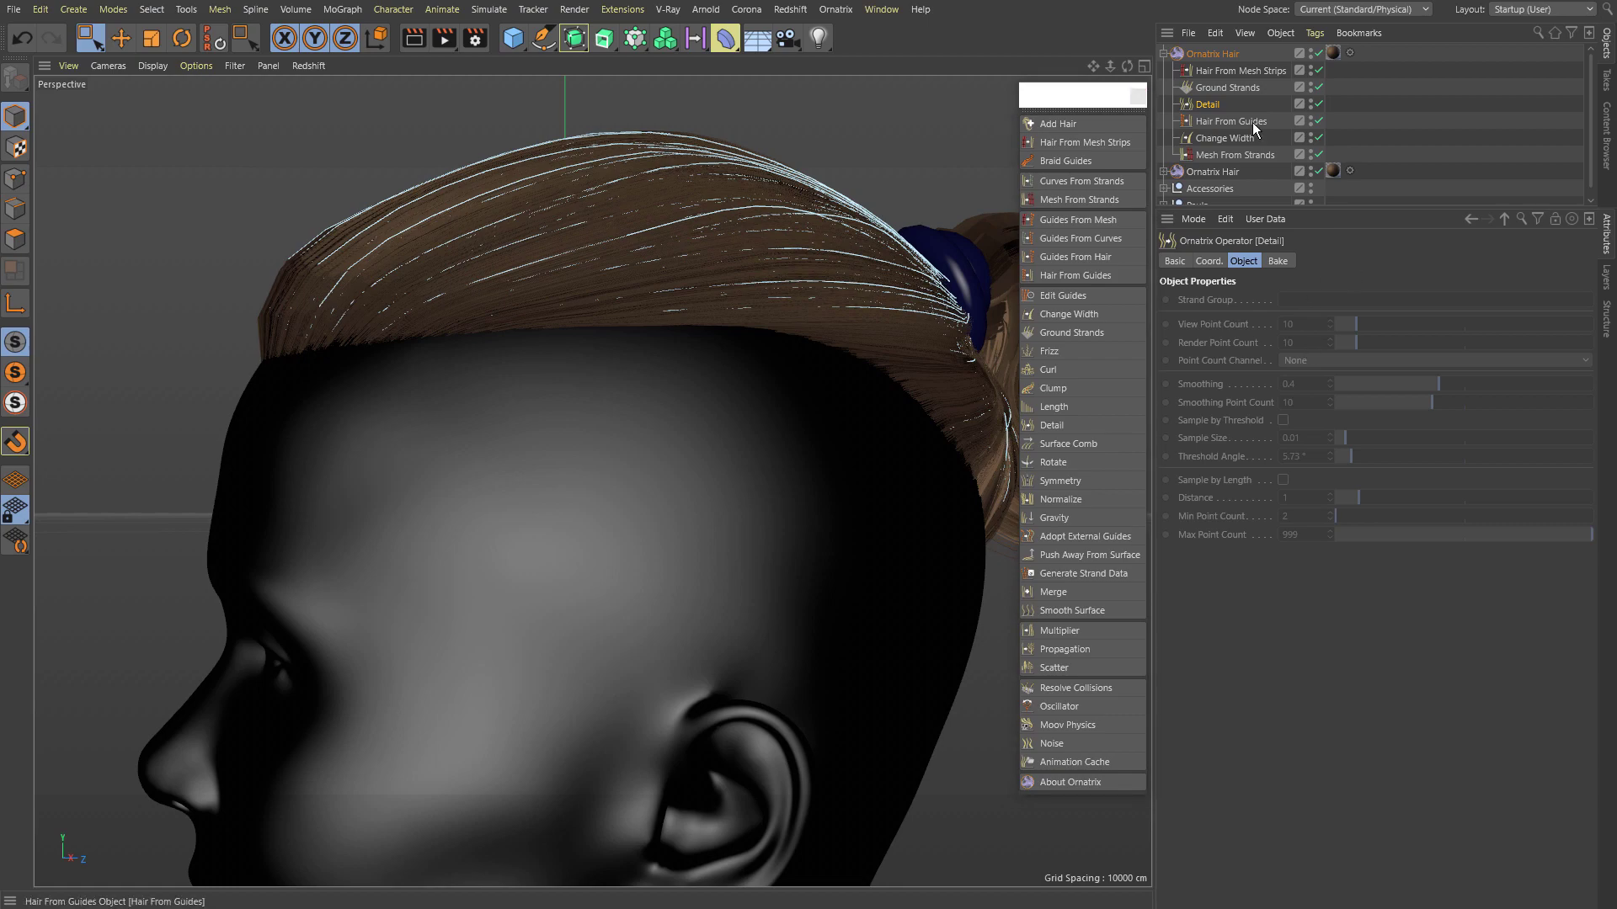
left_click(1232, 122)
left_click(1209, 103)
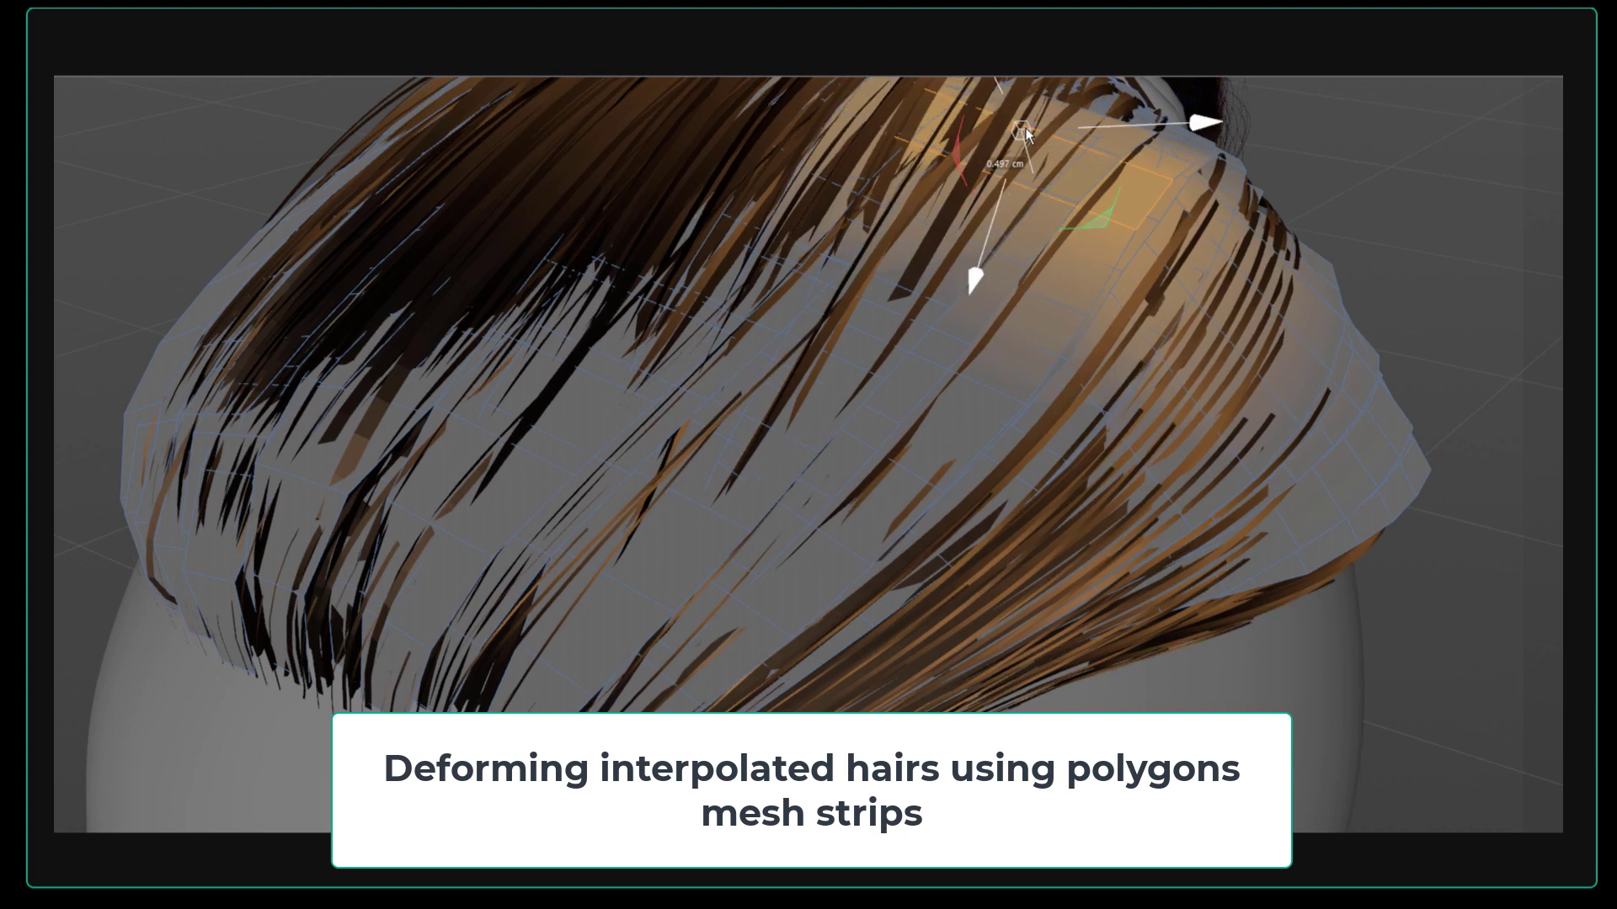
Step: Raise the top strip faces into a peak, hide HairMesh01, and select Plane.1
double_click(1024, 113)
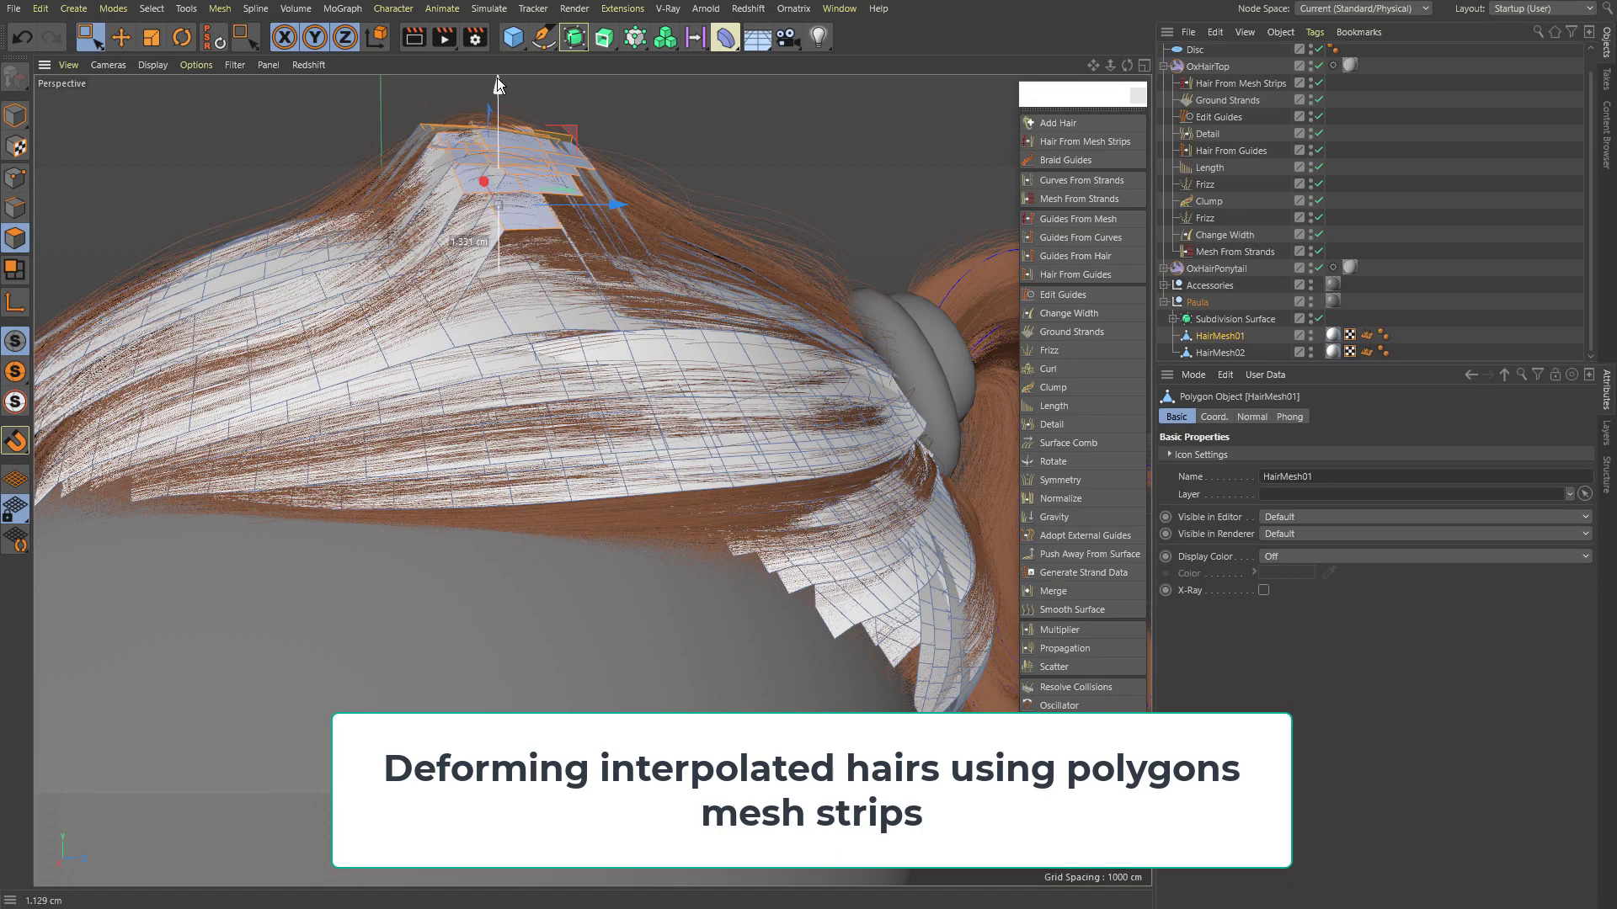
left_click_drag(497, 85, 499, 70)
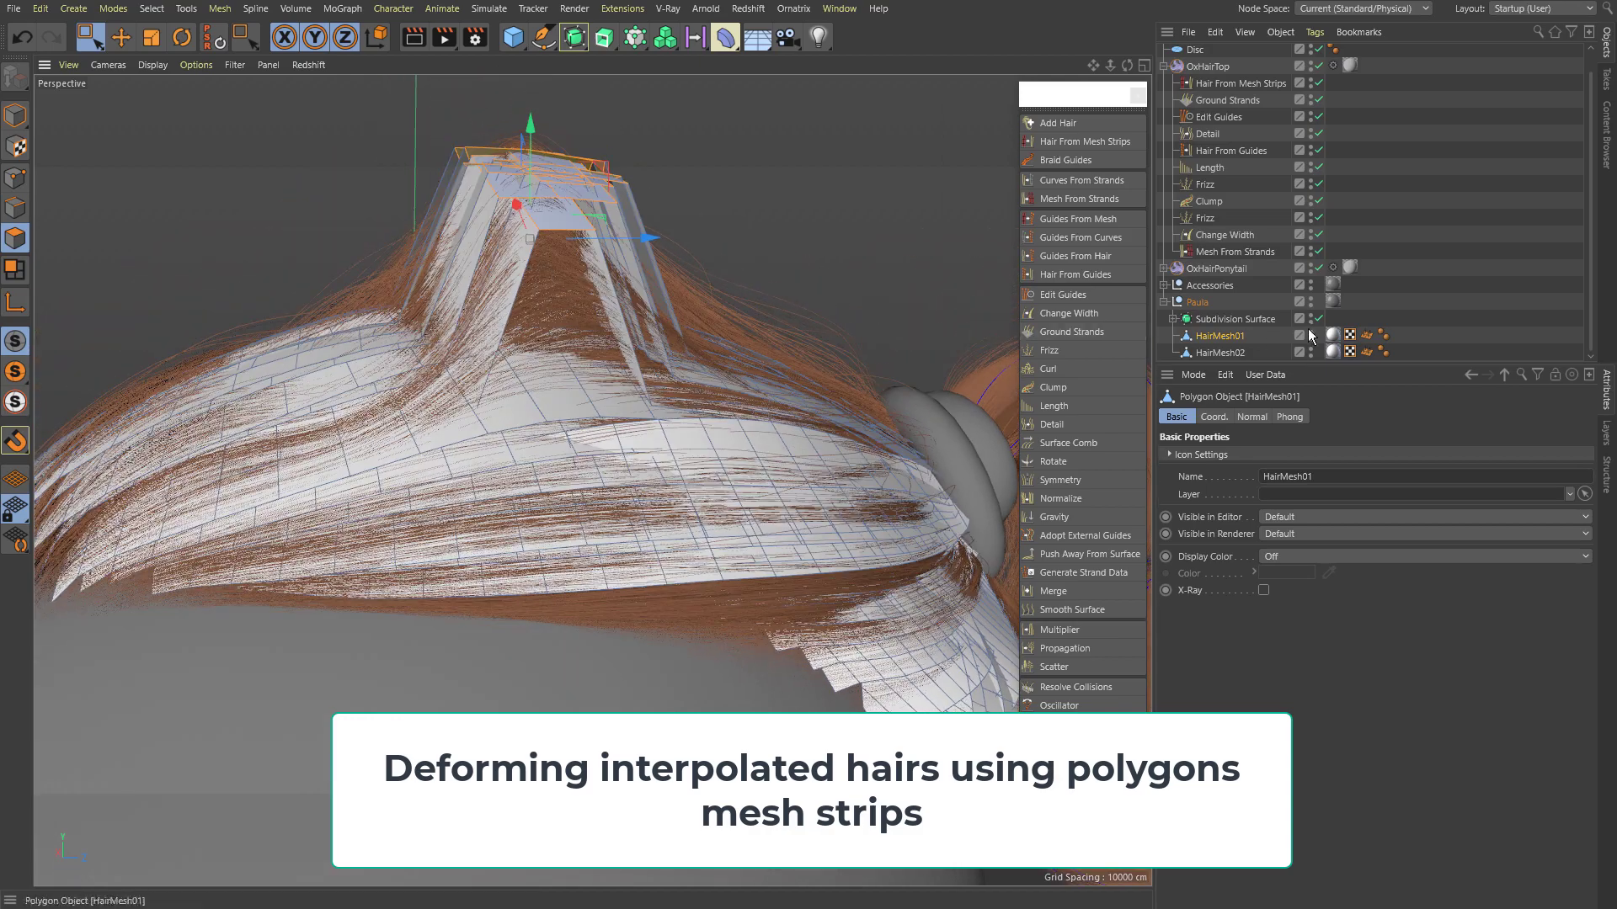
left_click(1311, 333)
scroll(360, 198, "up", 5)
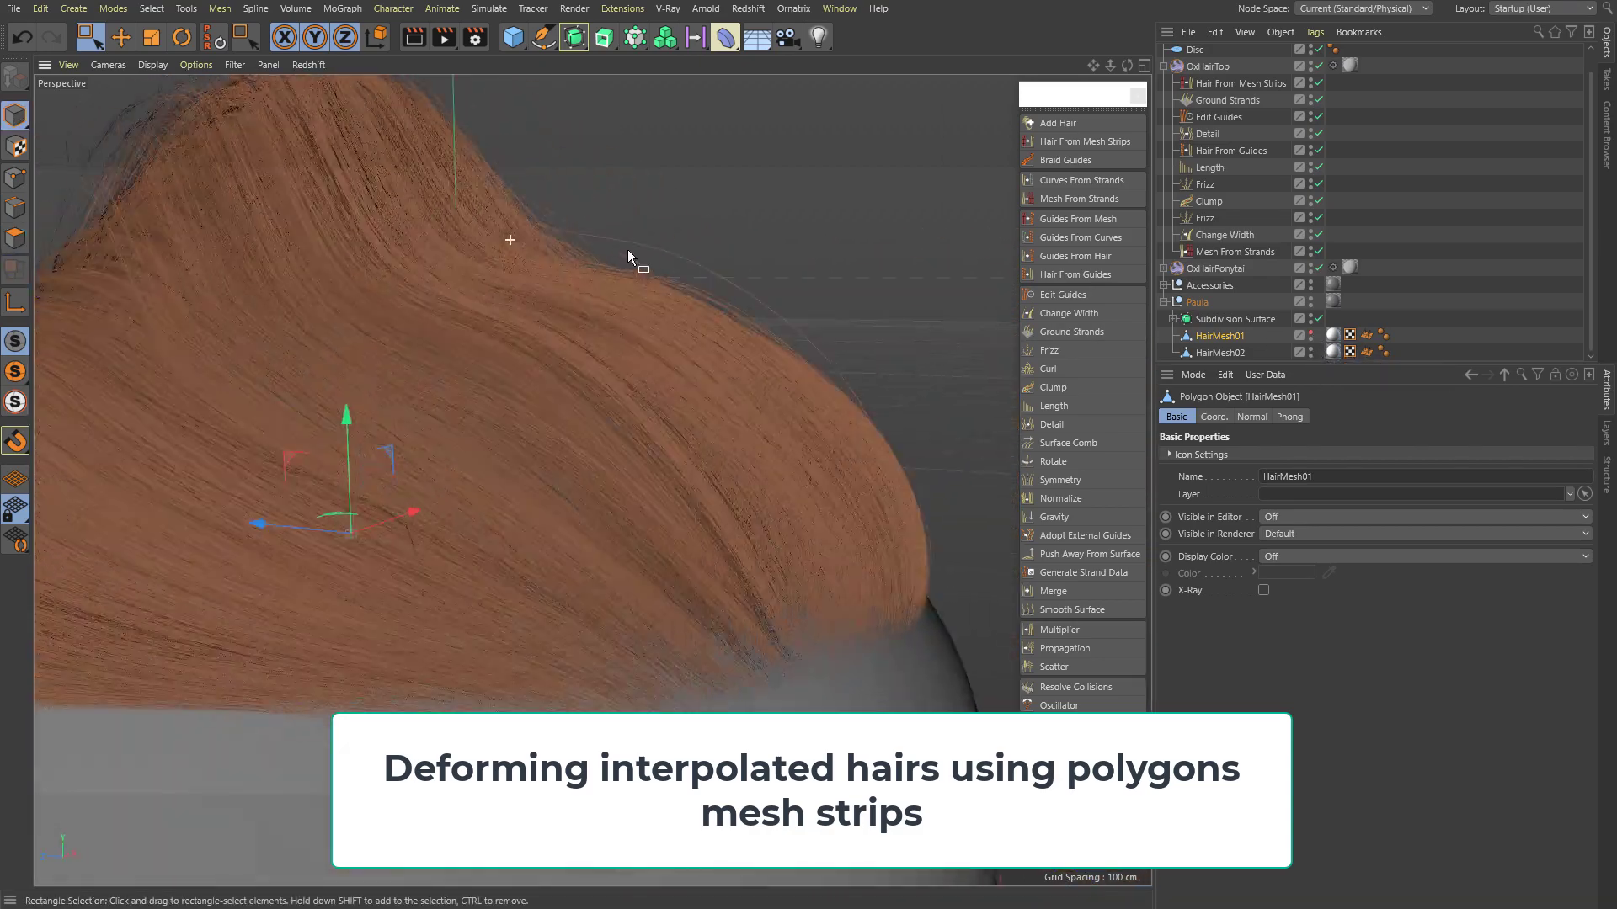
left_click_drag(676, 251, 485, 307, "alt")
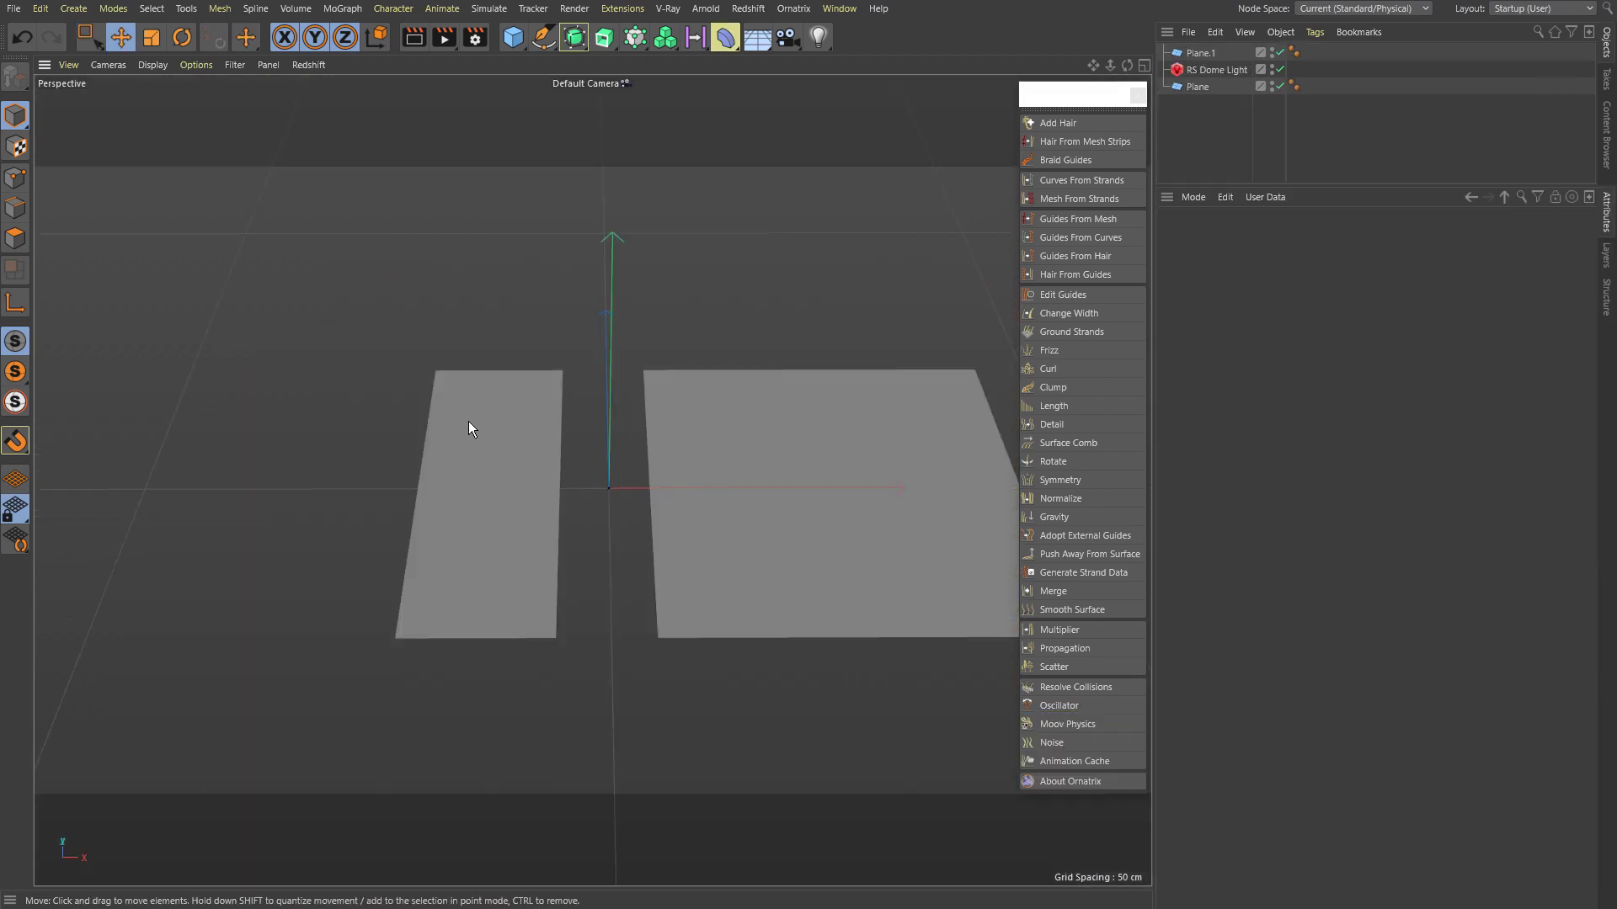
left_click(469, 429)
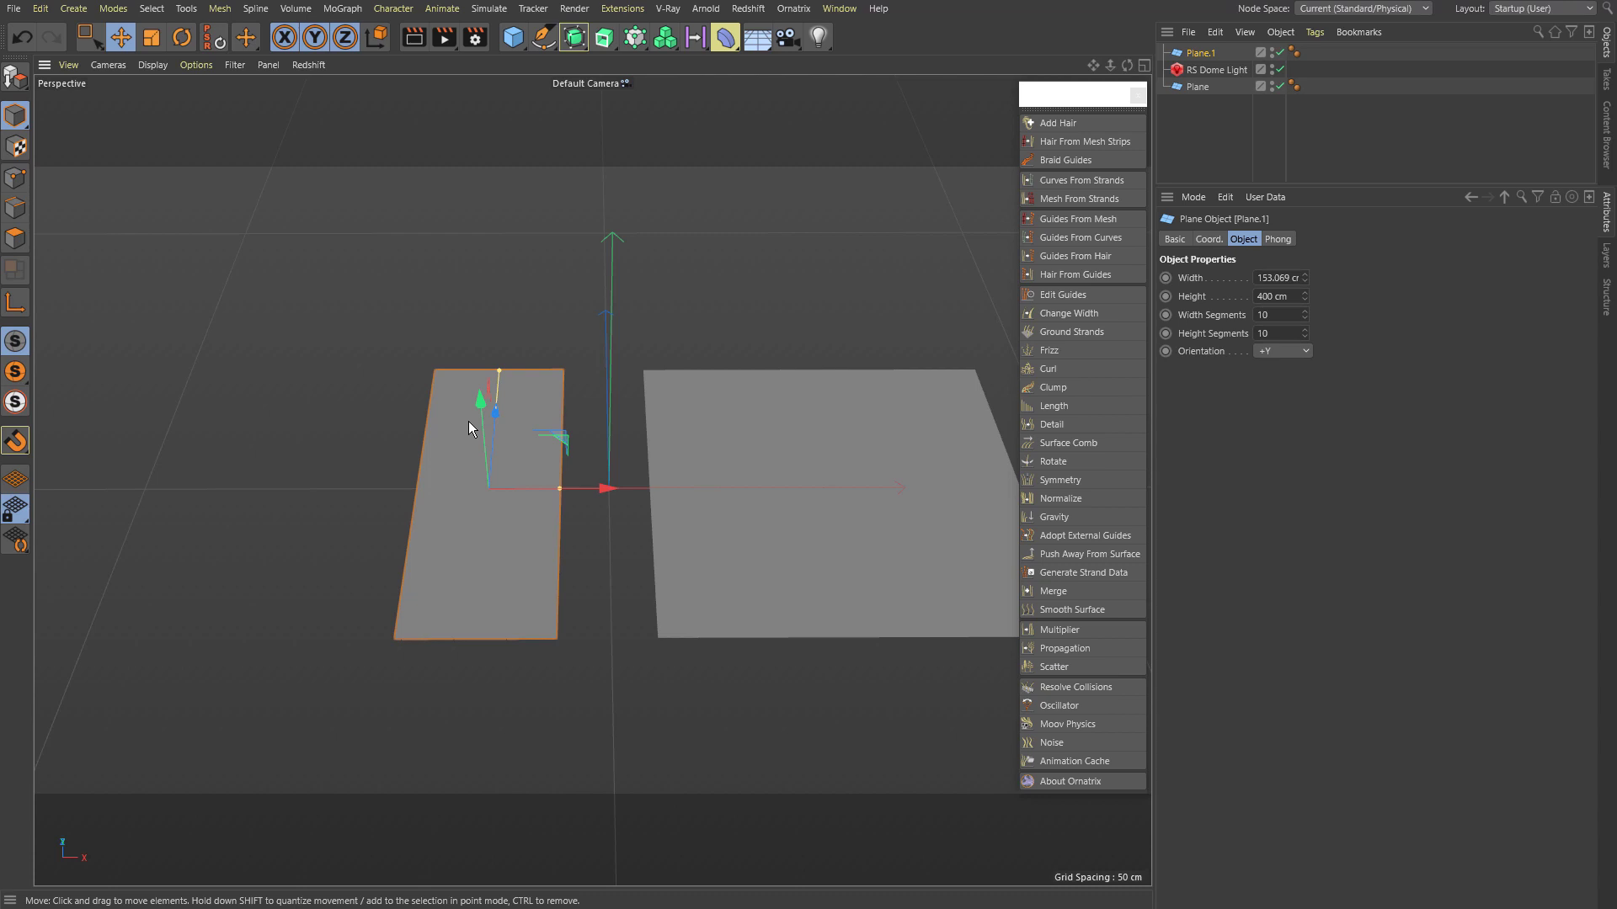
Step: Grow 563-hair mesh-strip hair from the left plane, adding Change Width and Frizz
left_click(1091, 147)
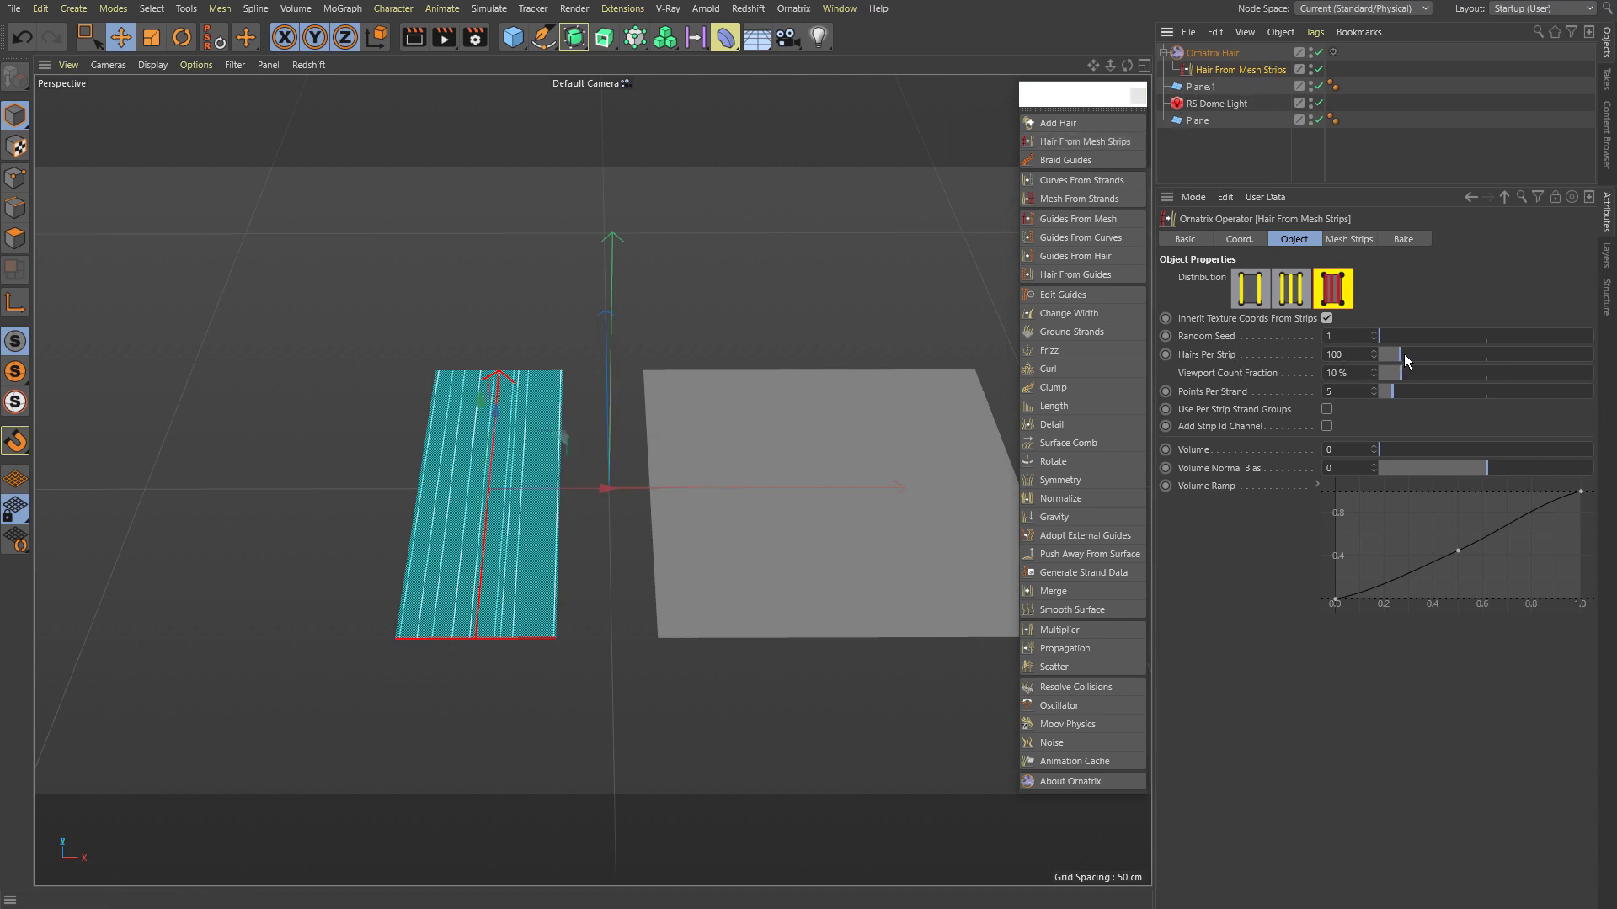
left_click_drag(1405, 363, 1499, 358)
mouse_move(1394, 375)
left_mouse_down()
mouse_move(1592, 384)
mouse_move(1450, 381)
left_mouse_up()
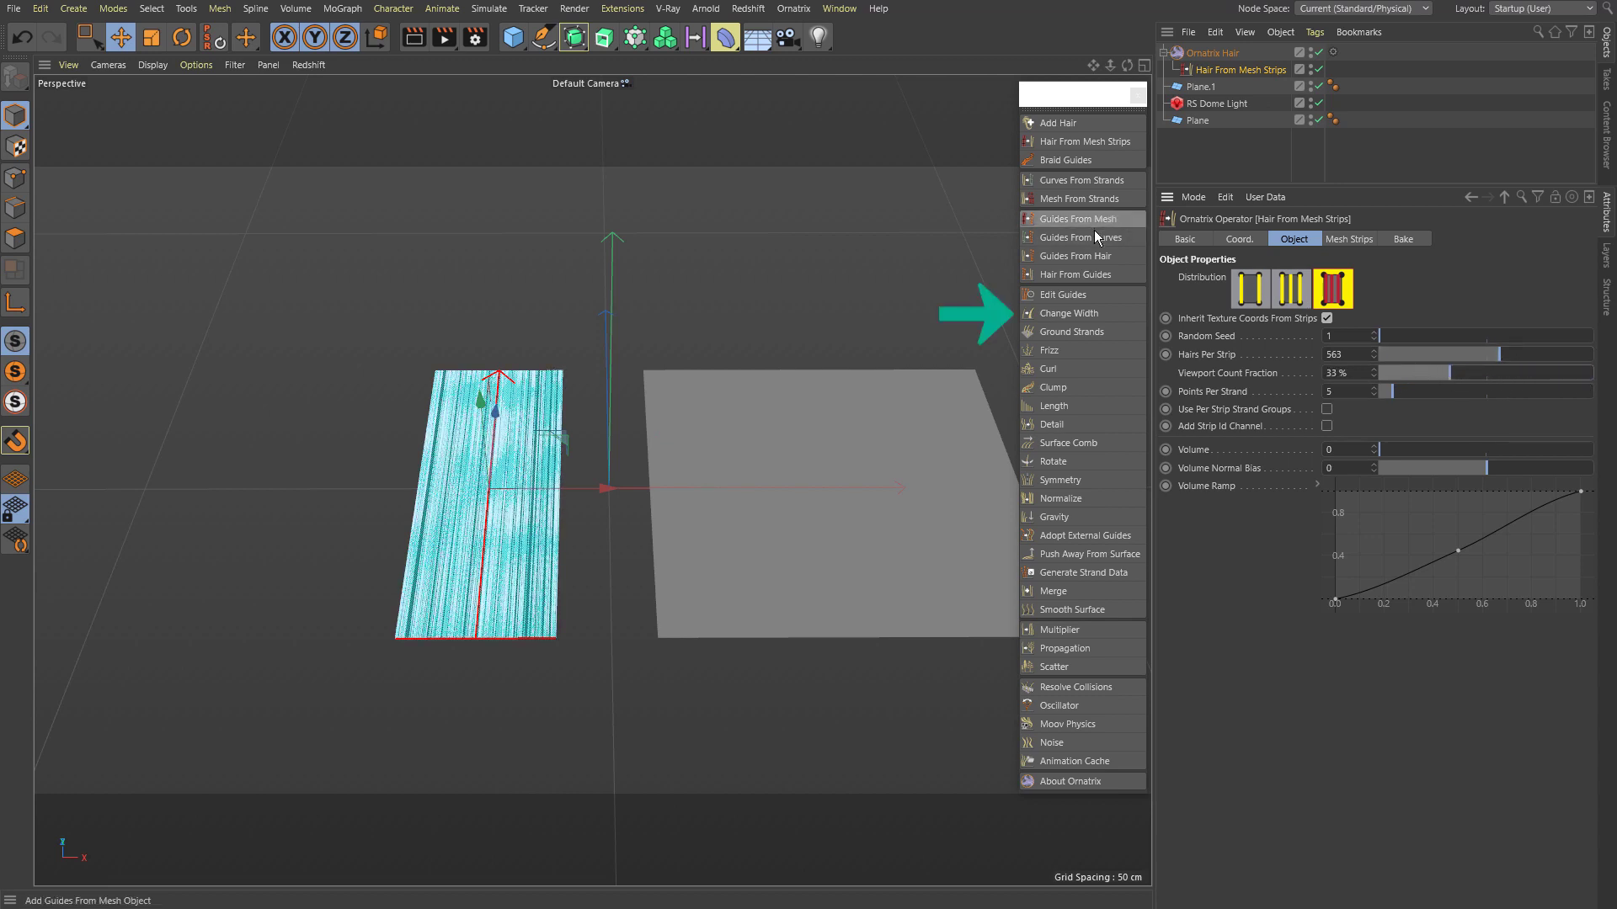
left_click(1069, 312)
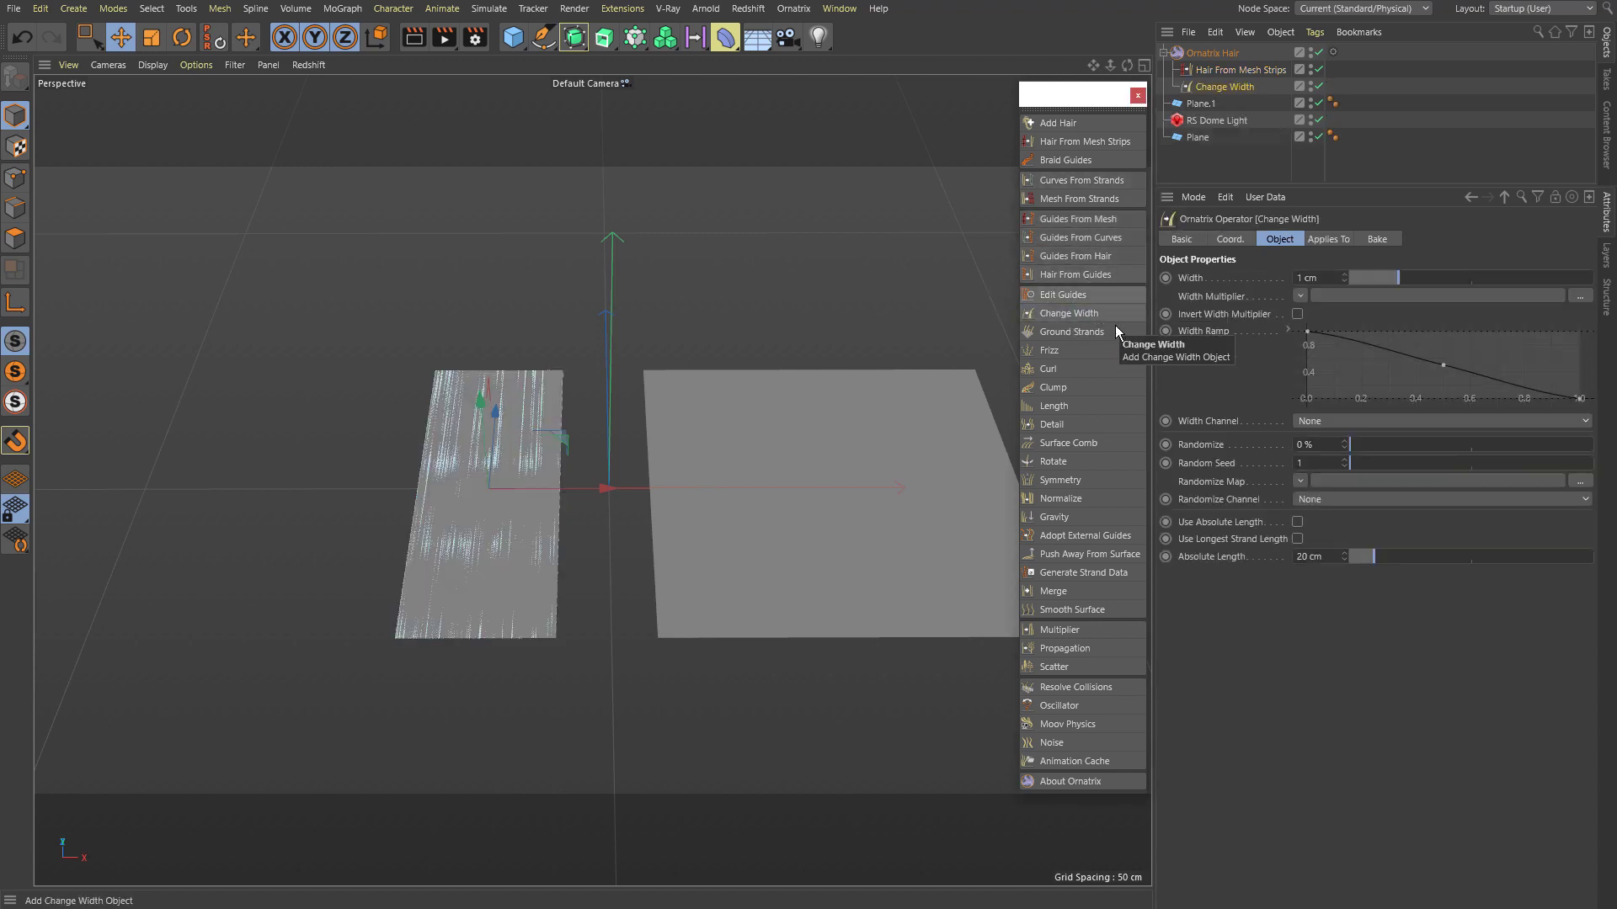
left_click(1061, 352)
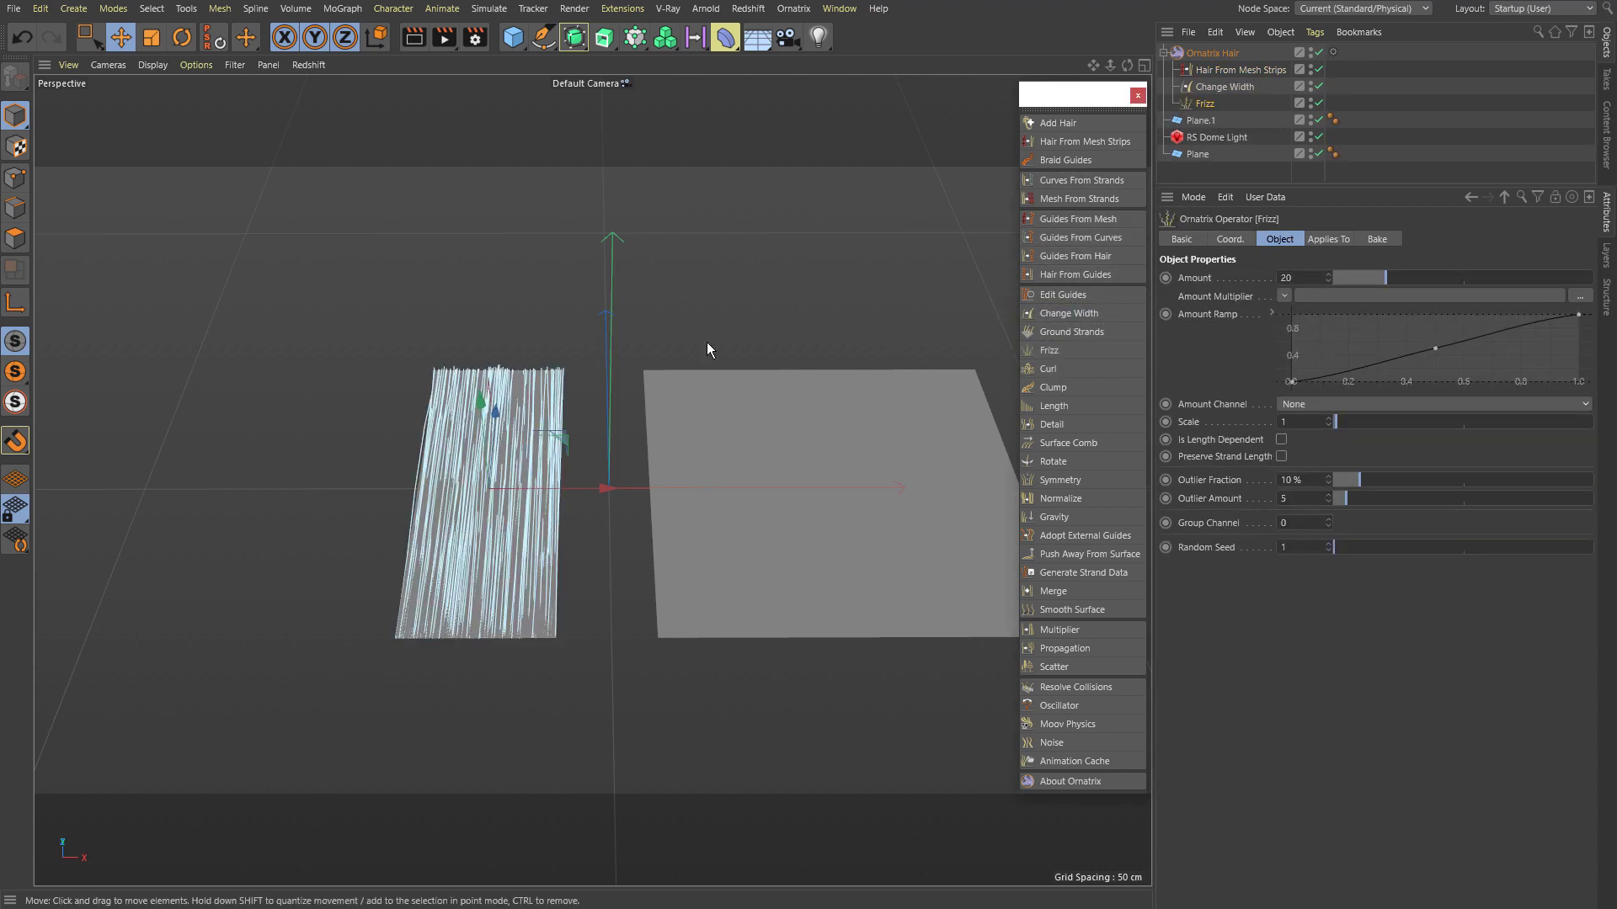
left_click(749, 8)
left_click(771, 140)
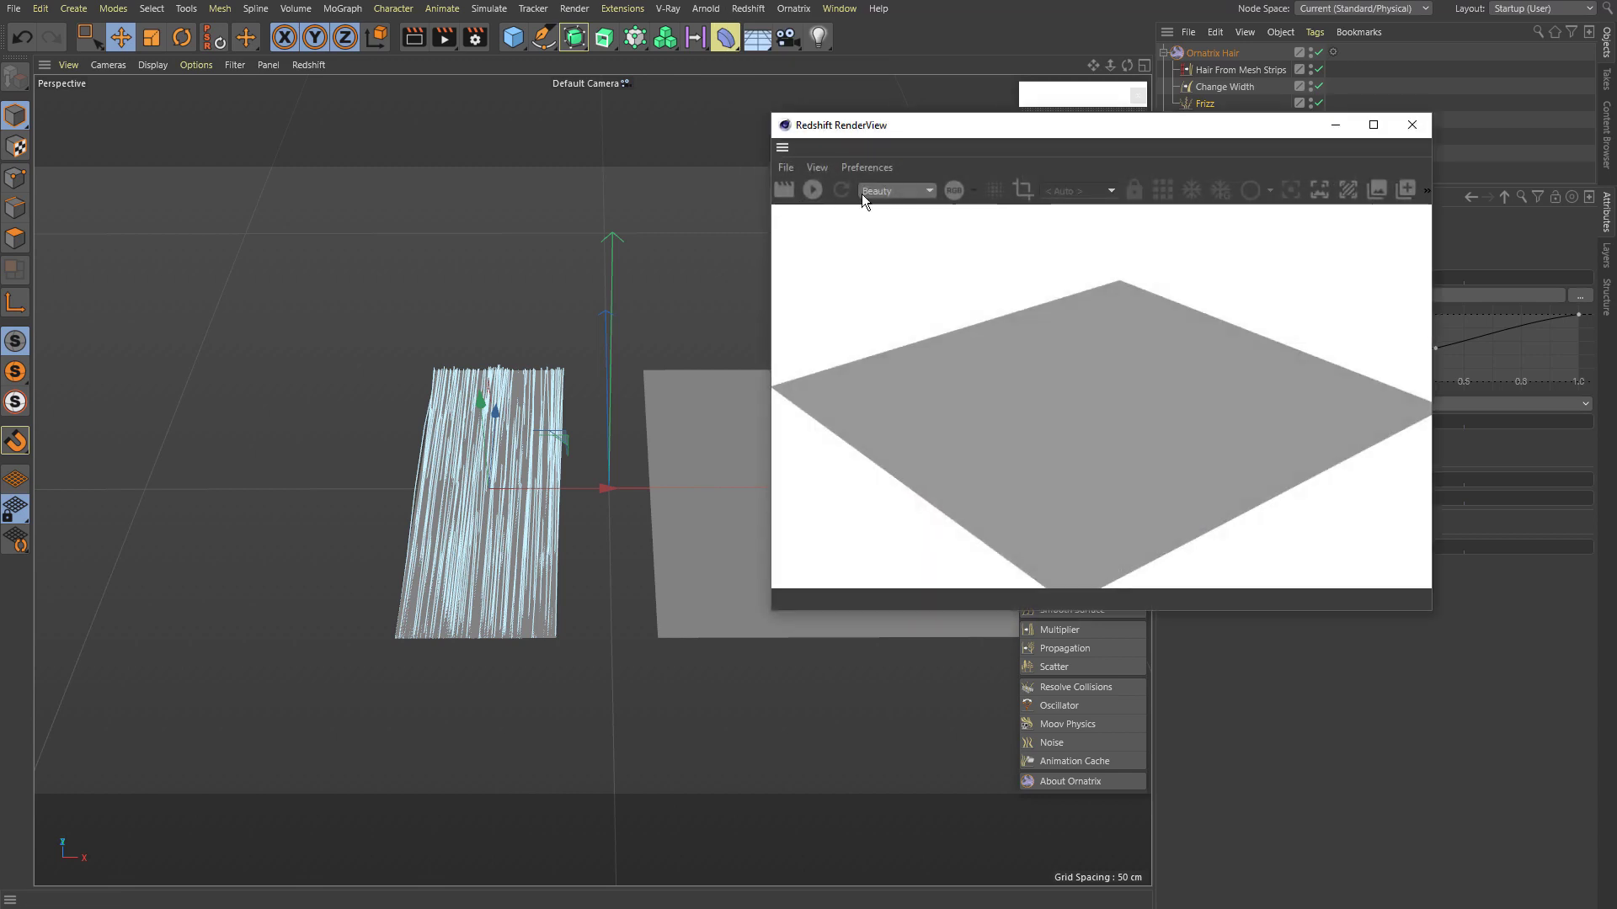
left_click(793, 189)
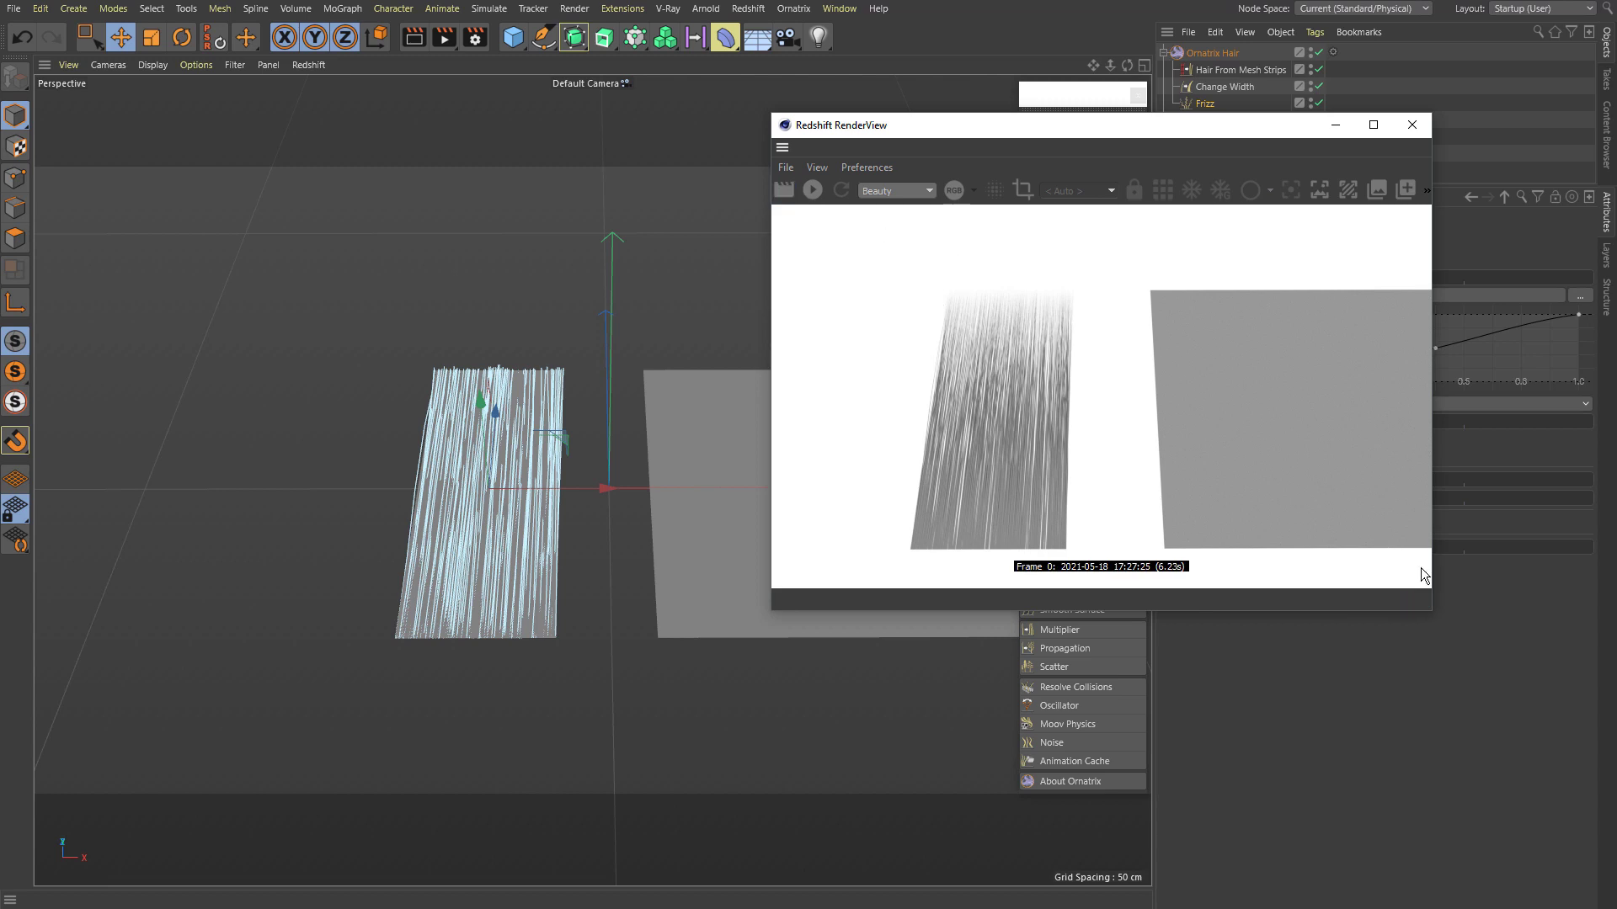
left_click_drag(1434, 614, 1573, 650)
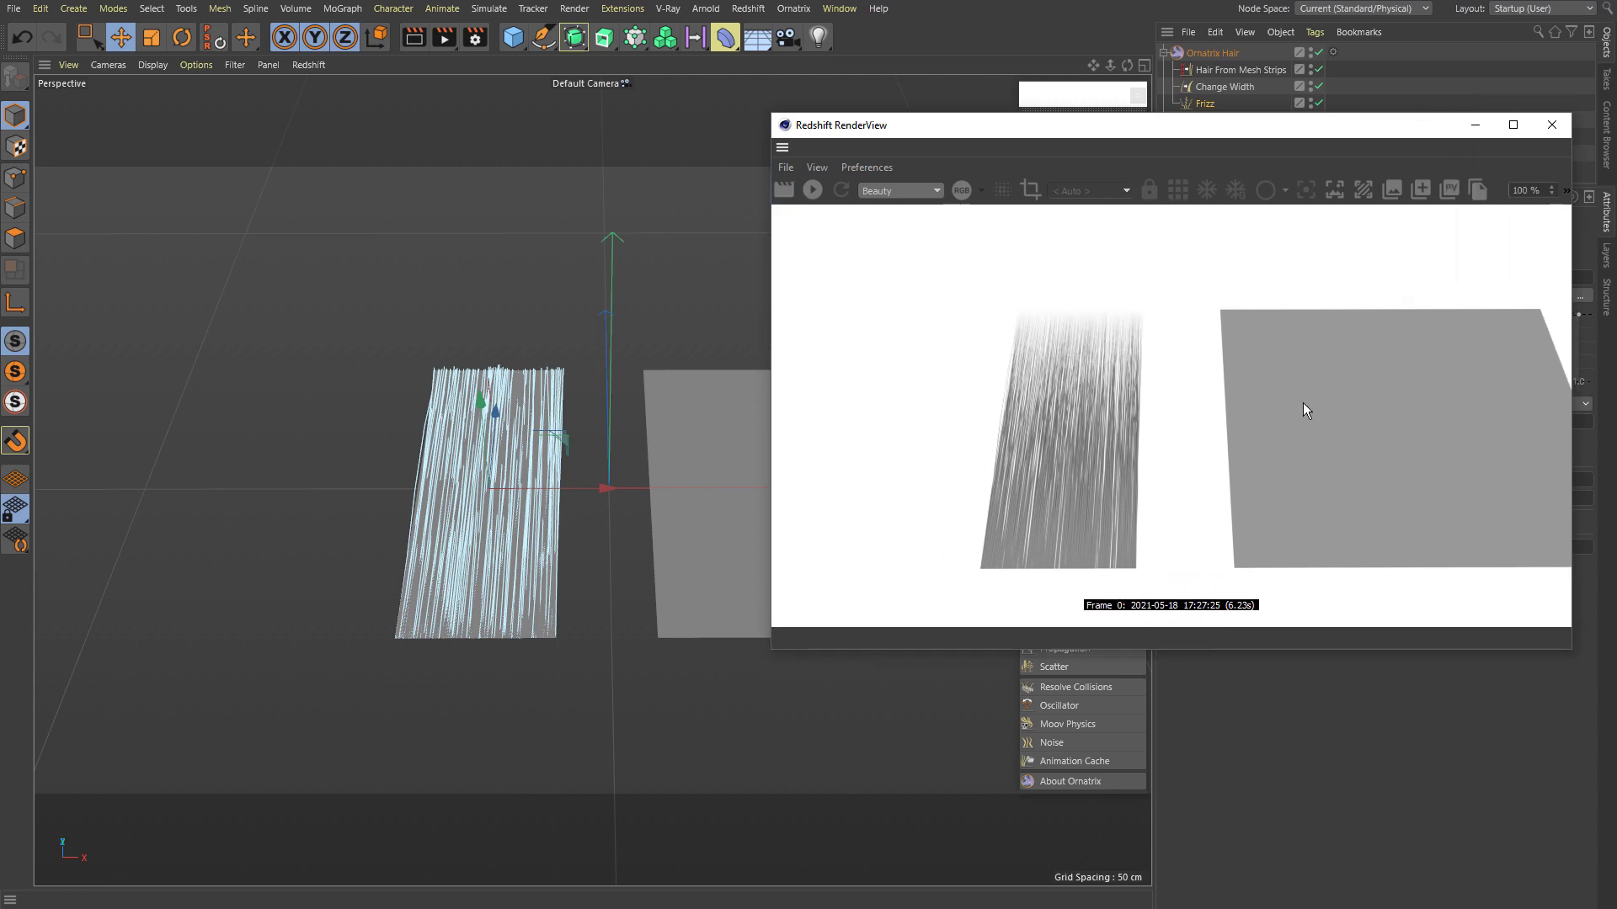
middle_click_drag(1222, 397, 1201, 386)
left_click(1553, 130)
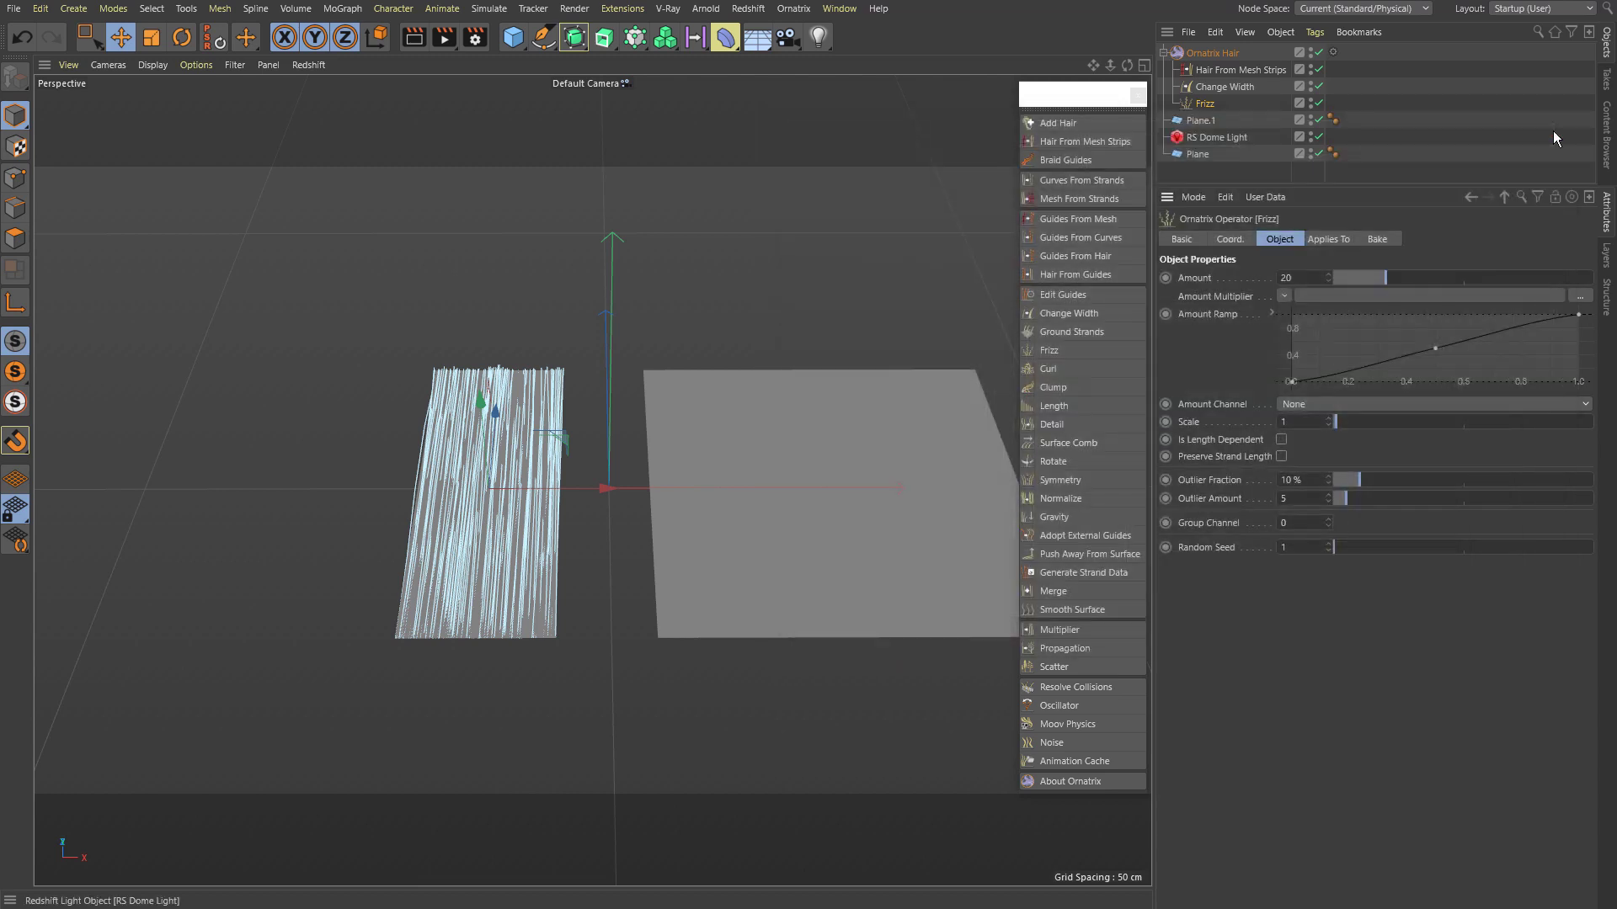
Step: Create a Fur Ball groom on the right plane from the Select Groom dialog
left_click(813, 375)
left_click(1165, 51)
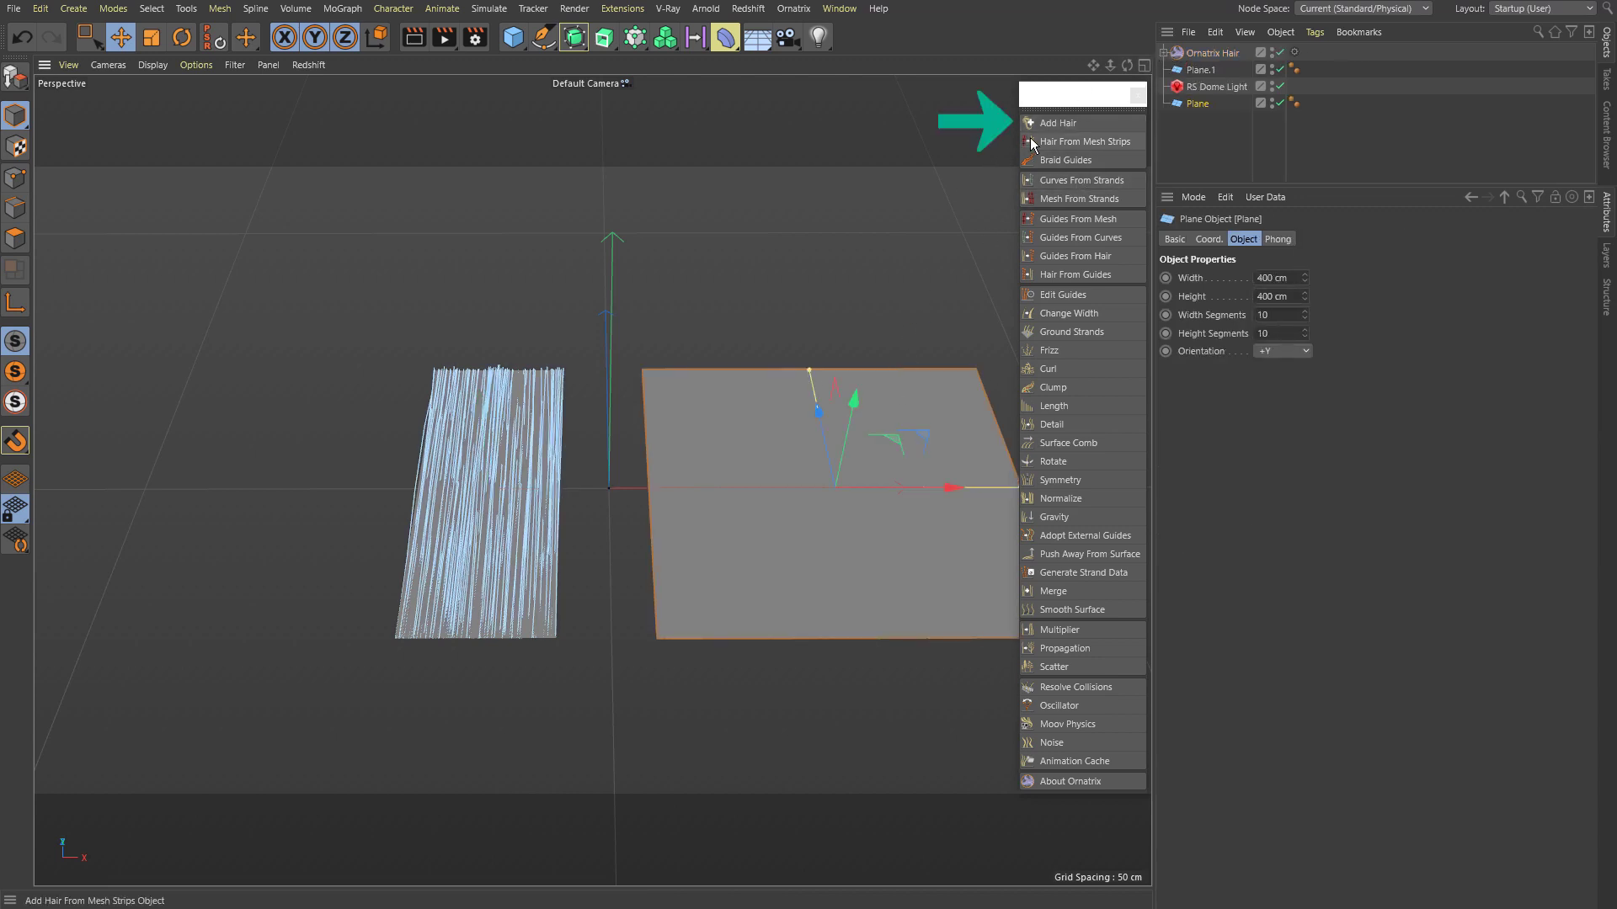
left_click(1085, 121)
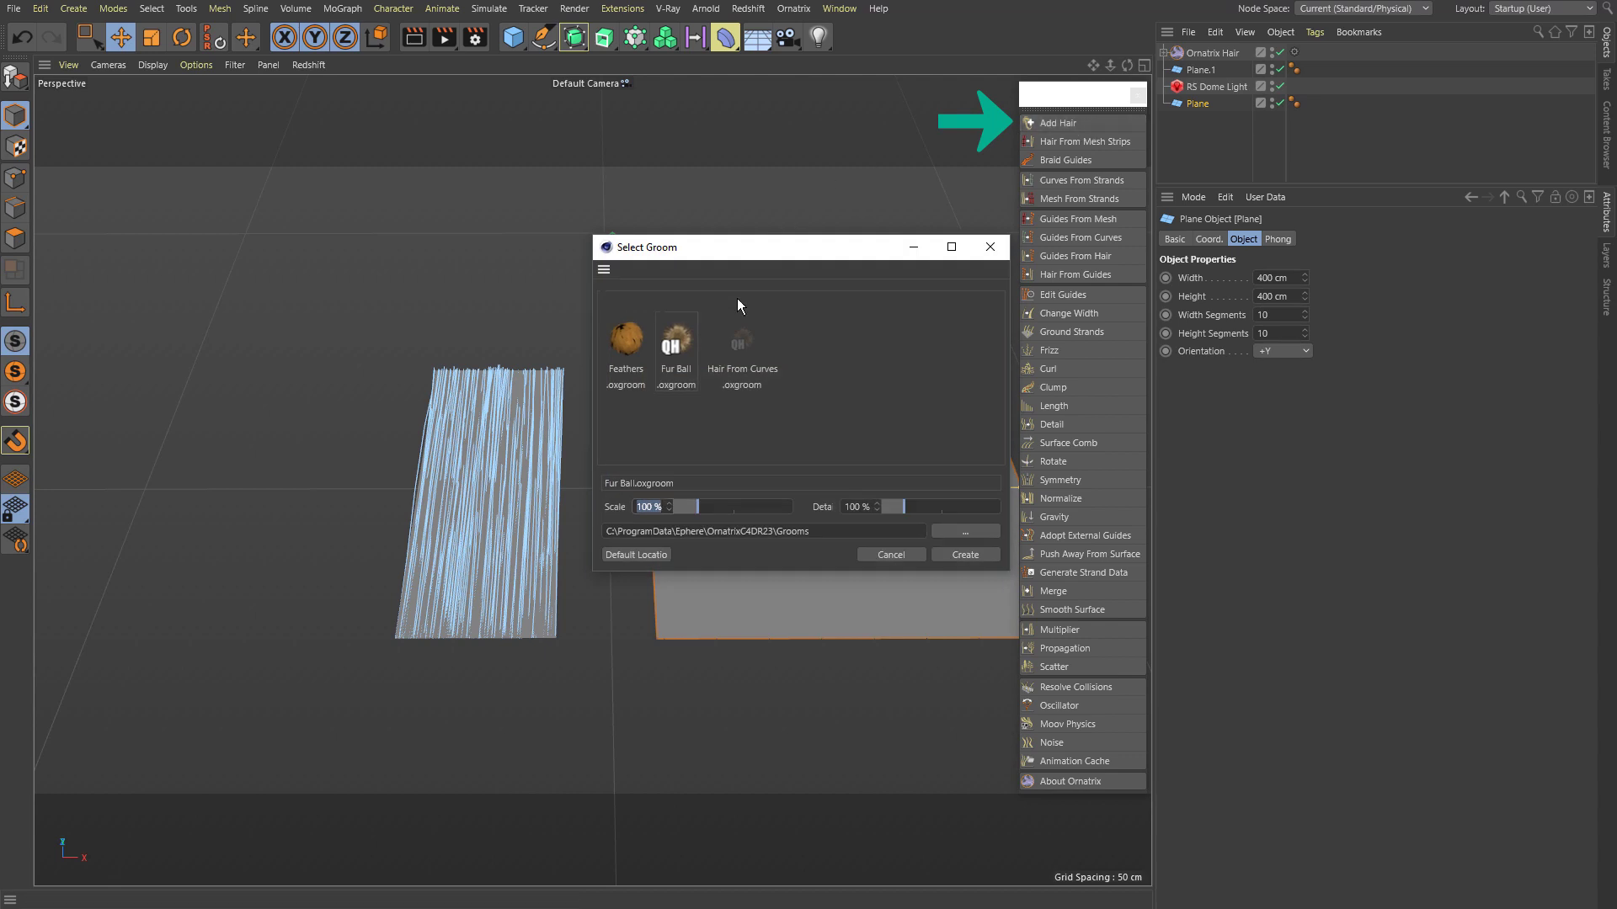
left_click(675, 344)
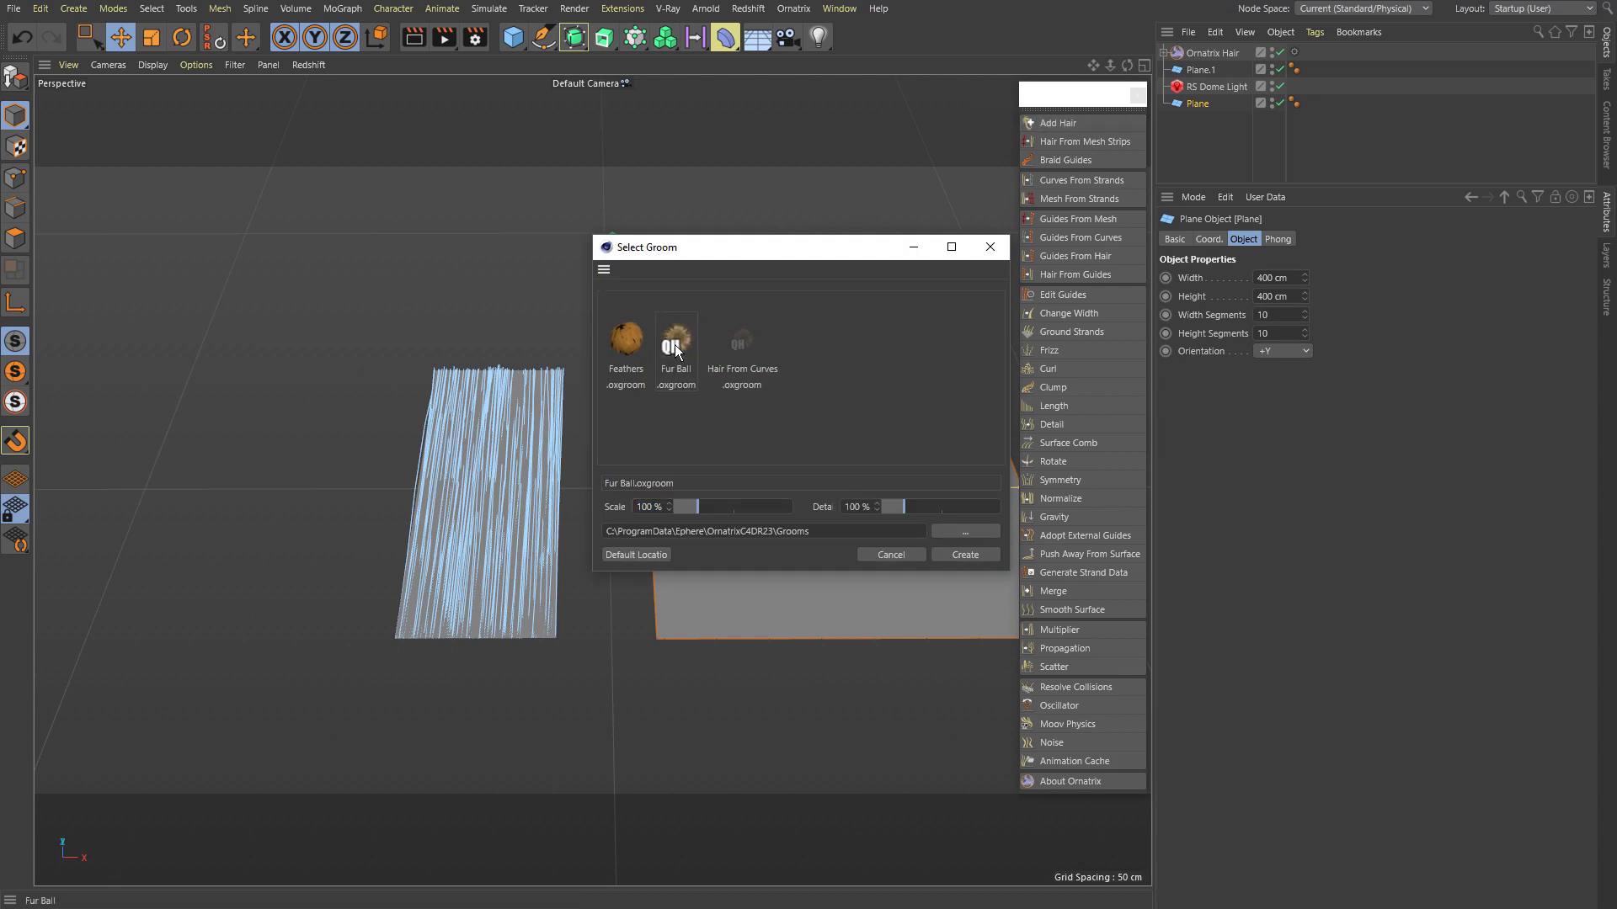
left_click(957, 551)
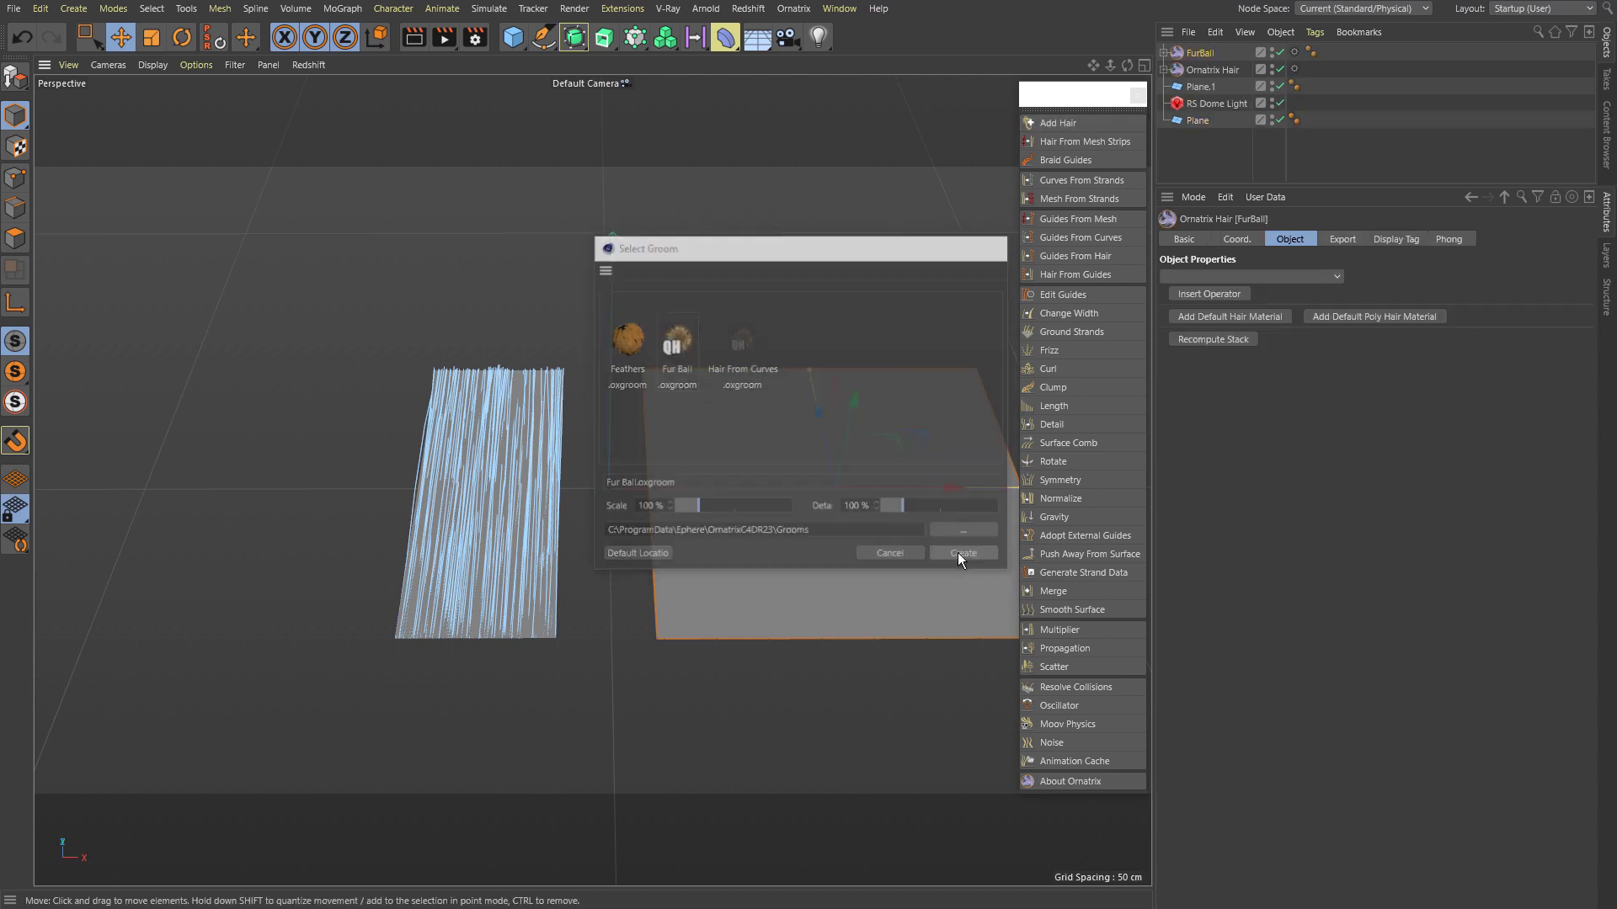
Step: Disable FurBall's Change Width, Hair From Guides and Edit Guides operators
left_click(1163, 54)
left_click(1305, 119)
left_click(1305, 103)
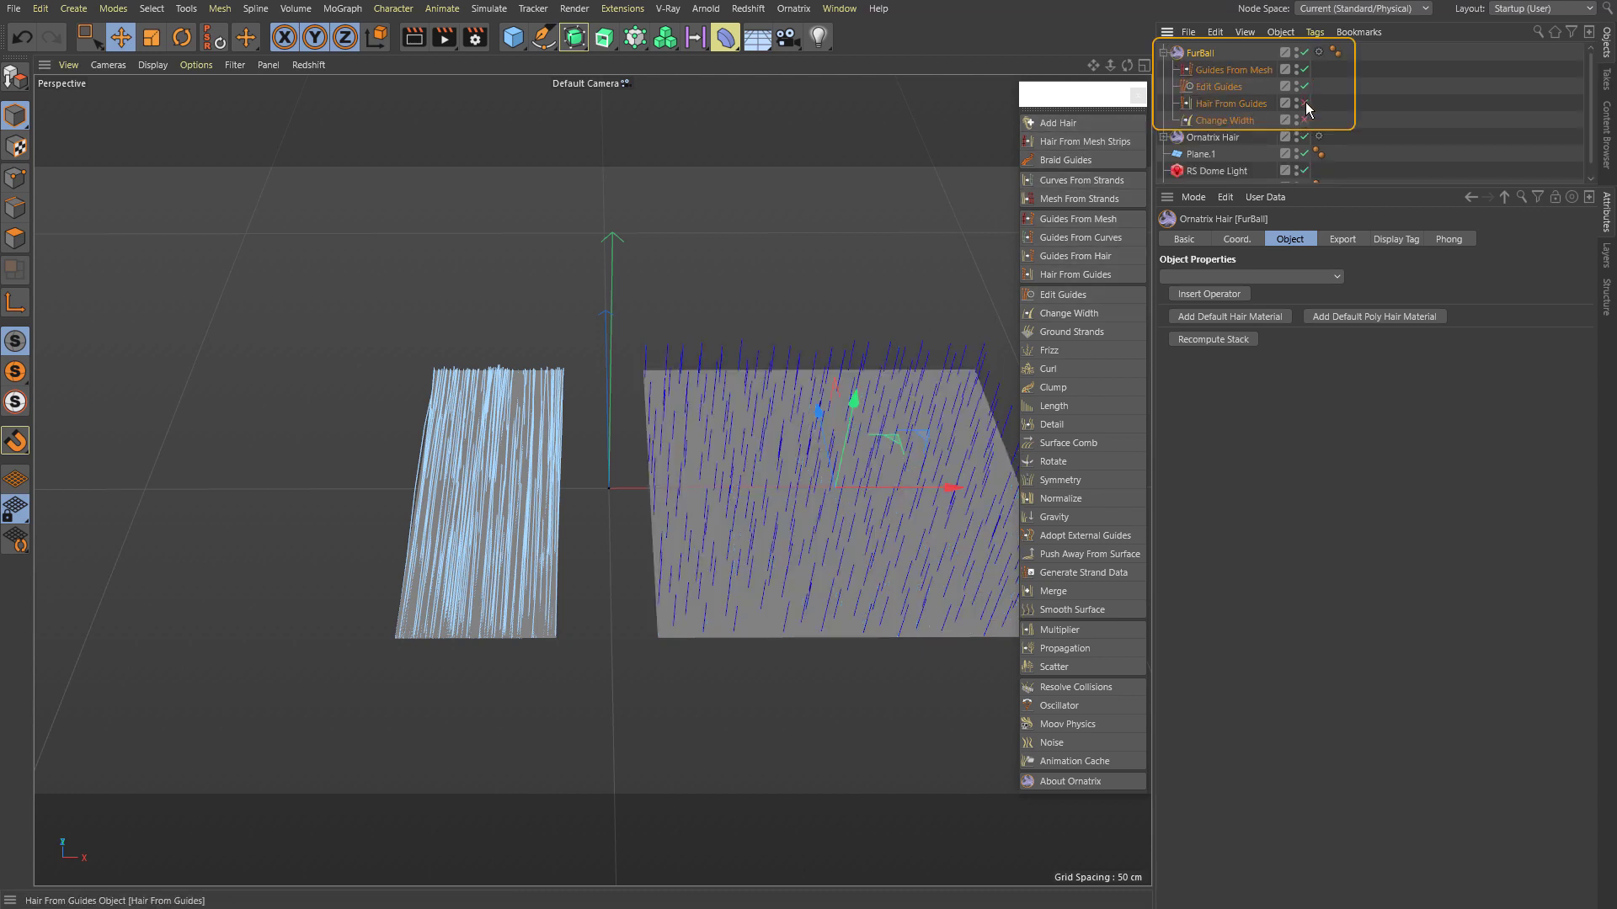
left_click(1304, 86)
left_click(1226, 71)
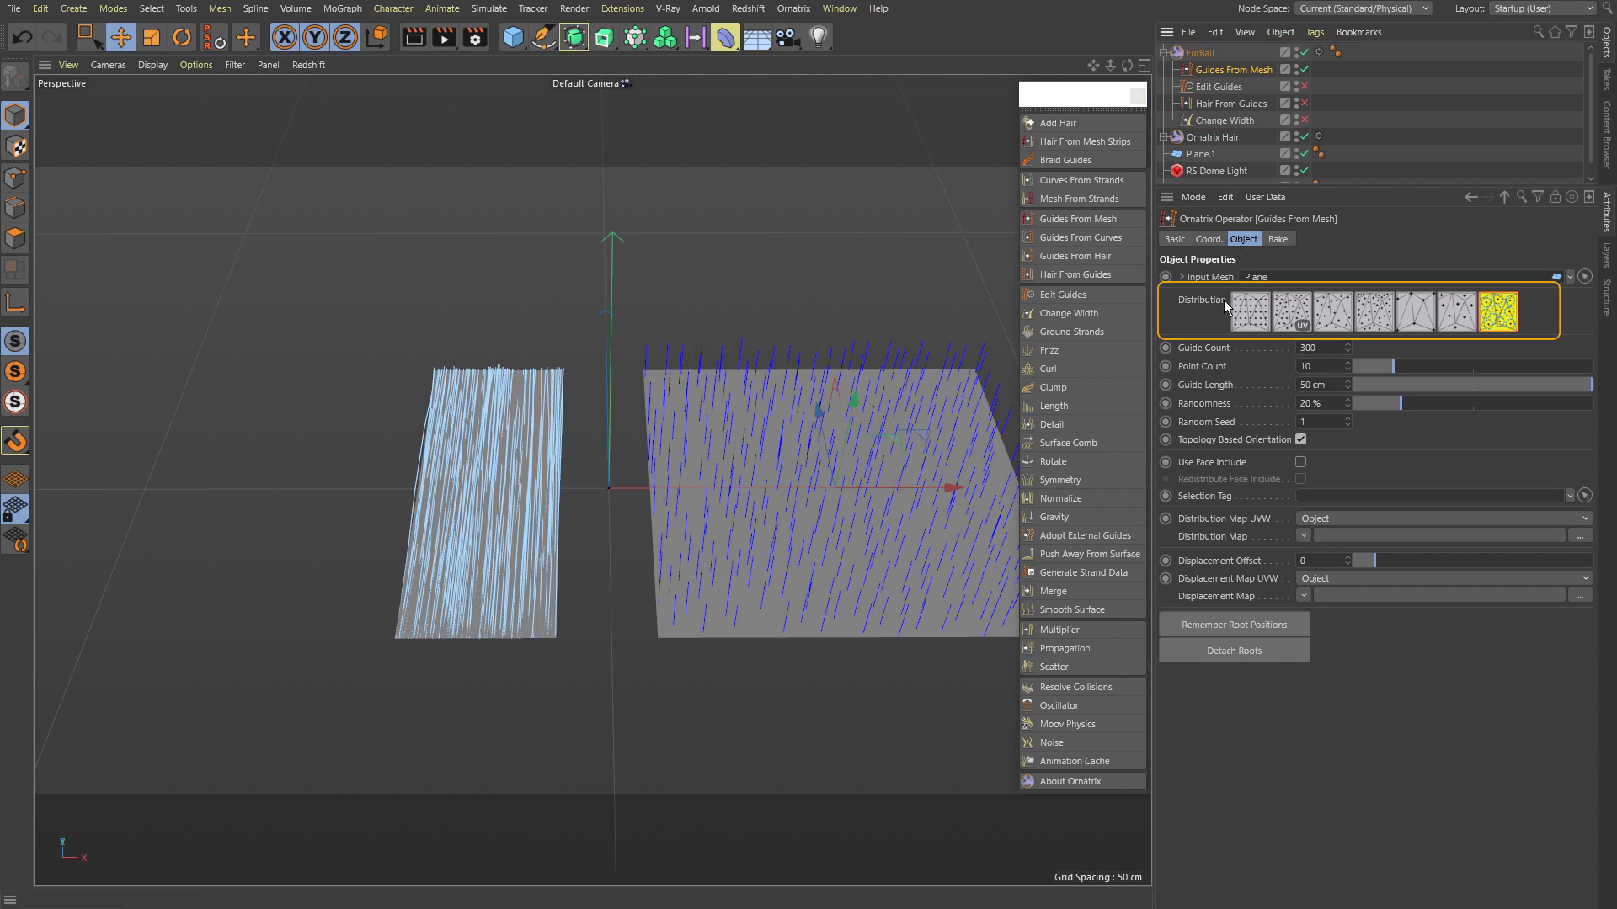
Step: Compare Guides From Mesh distribution modes, settling on Face Center
left_click(1452, 313)
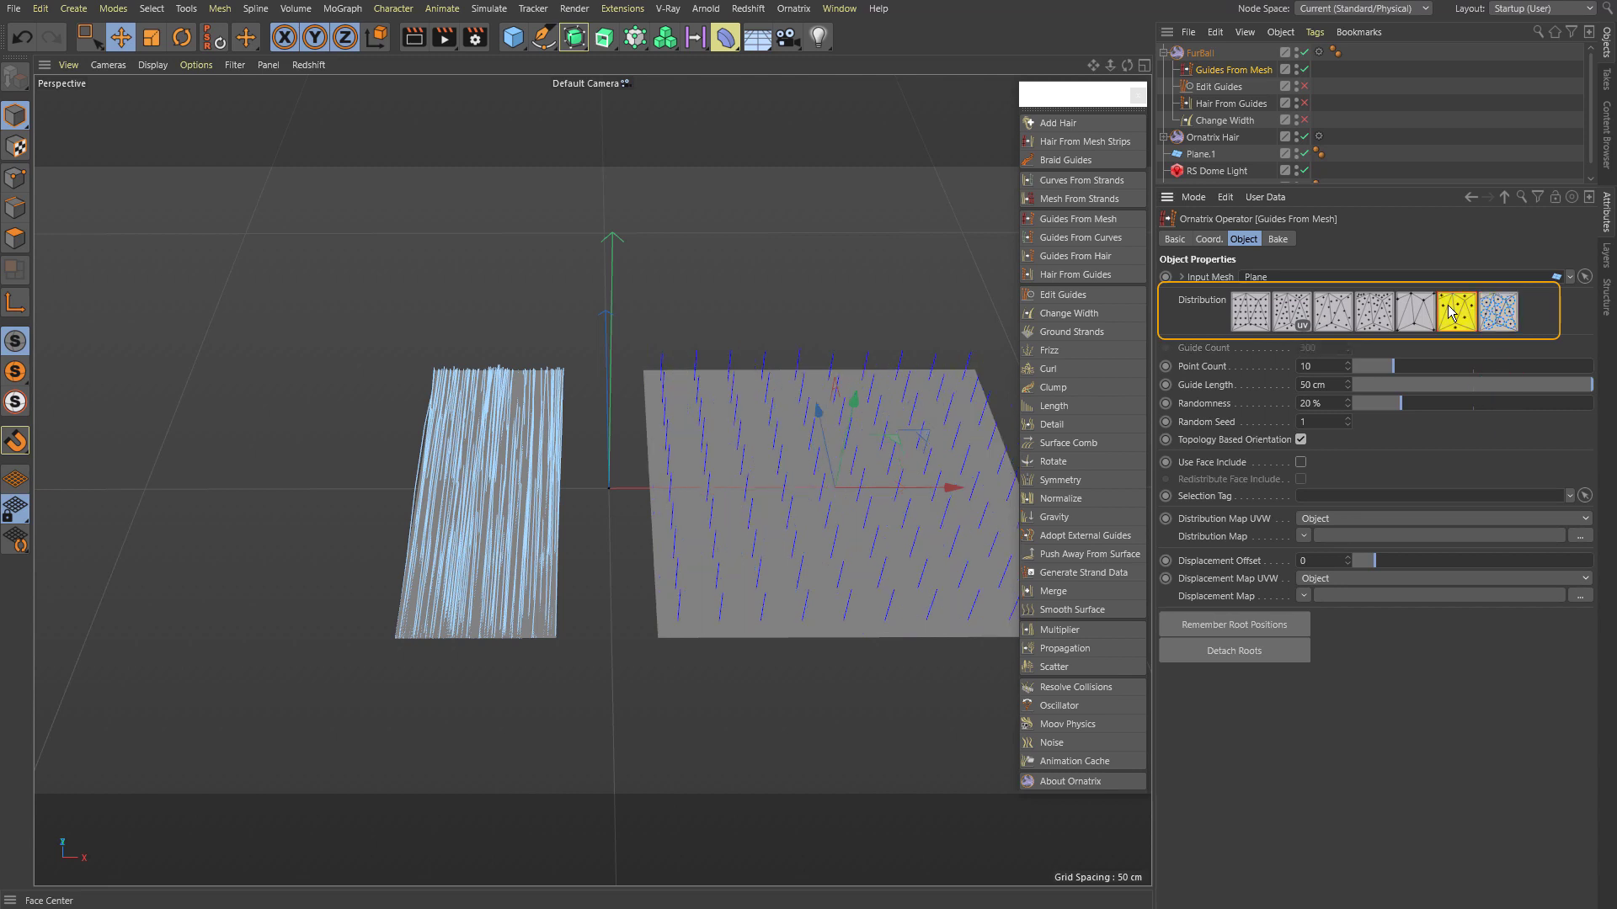
left_click(1418, 318)
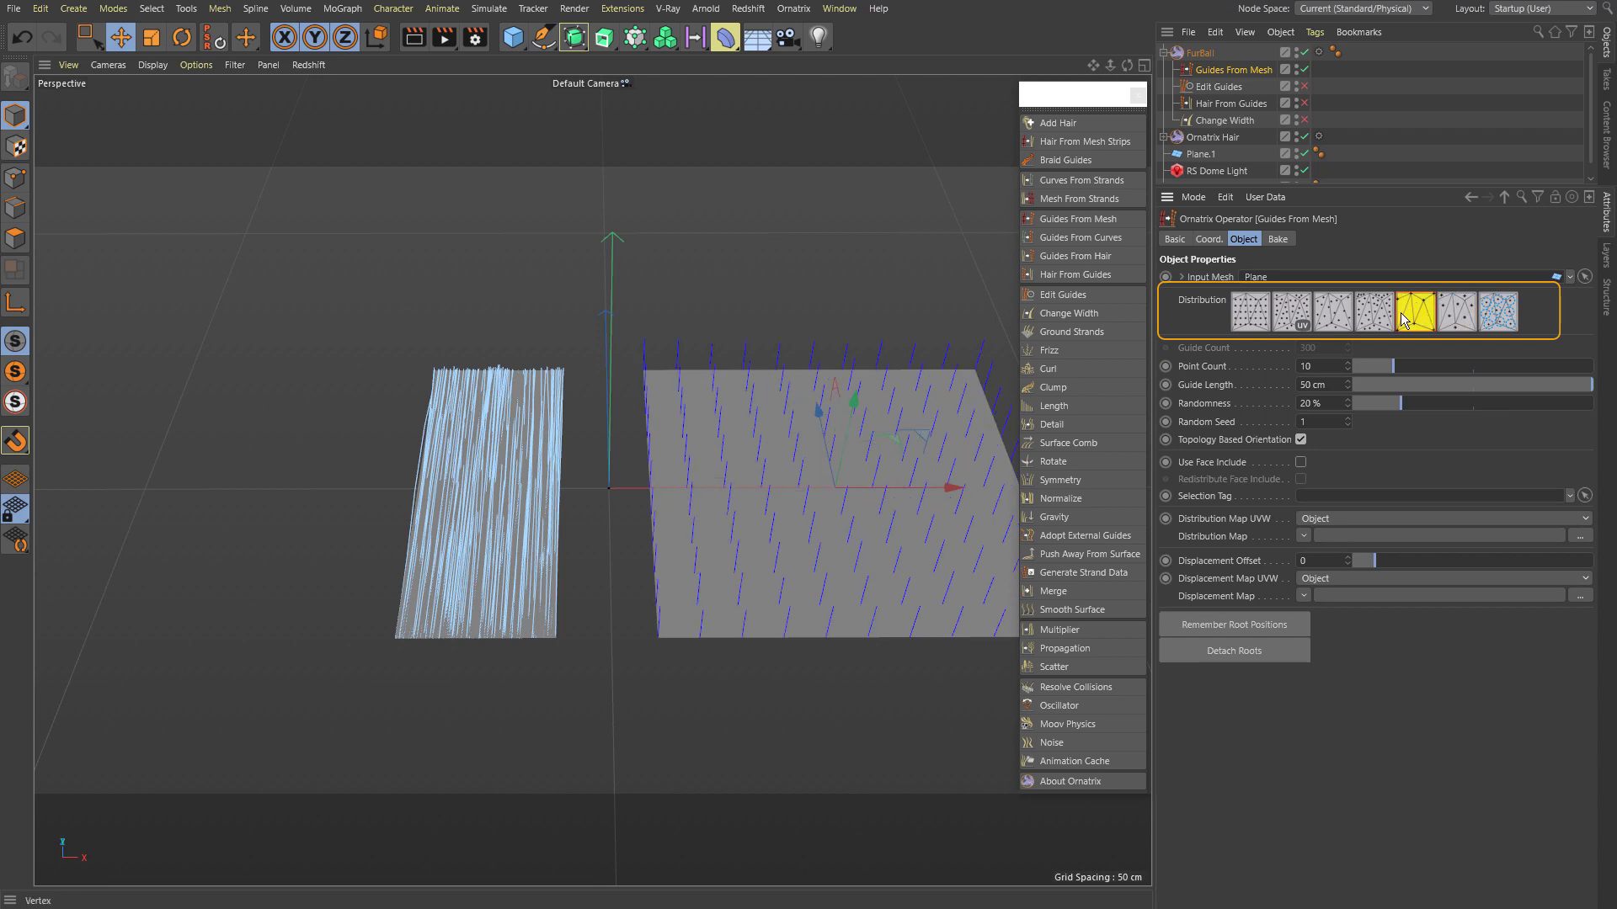
left_click(1371, 316)
left_click(1332, 317)
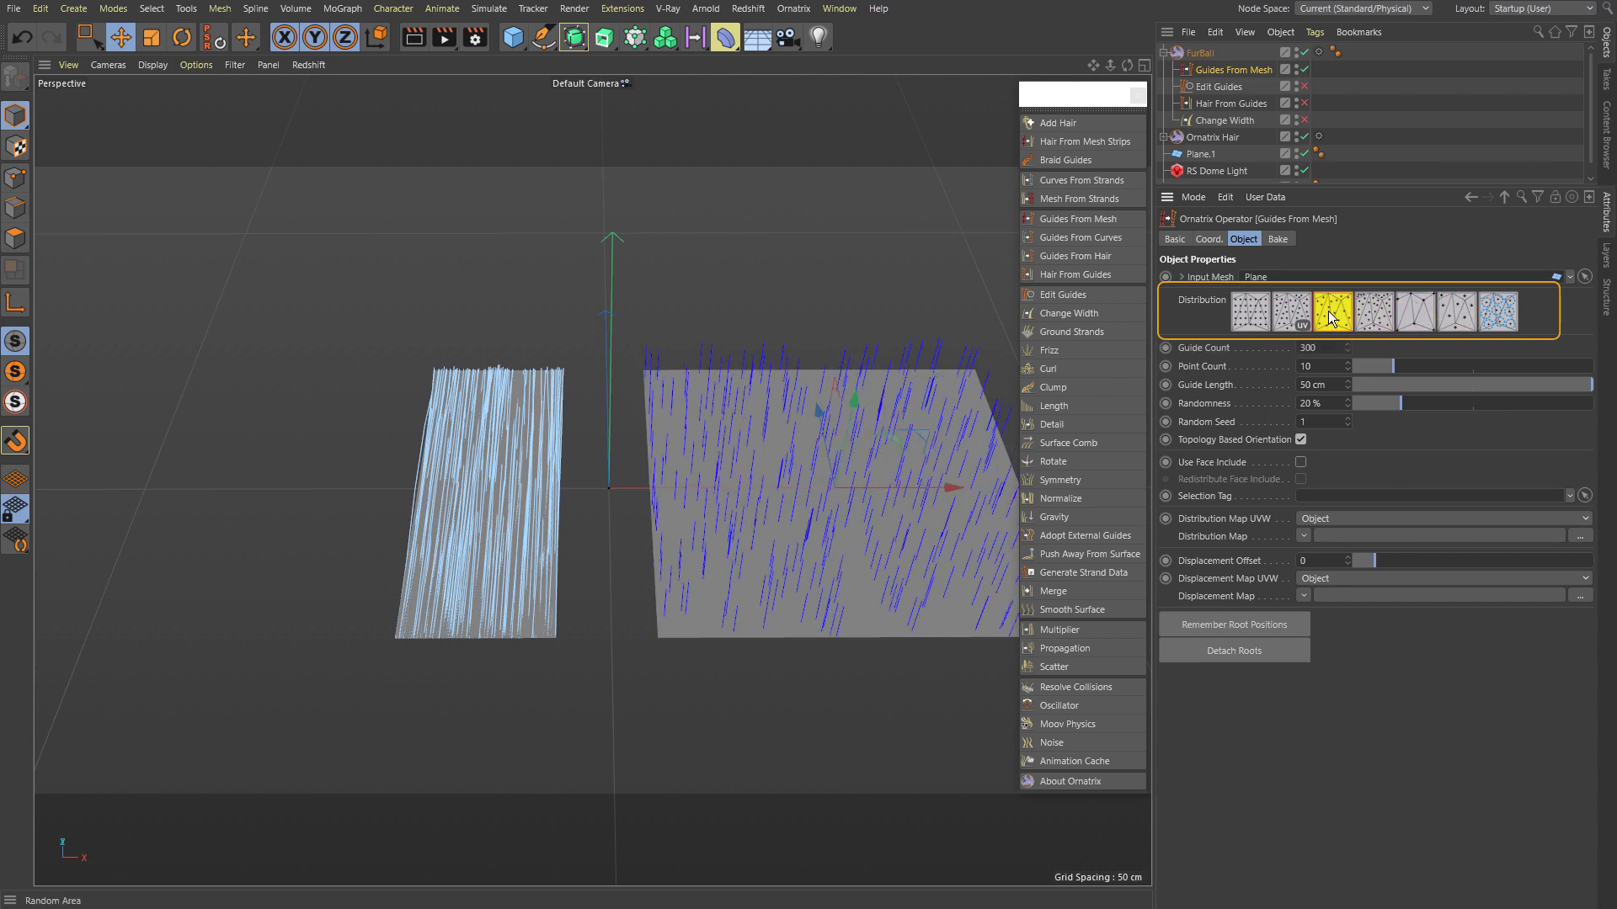
left_click(1290, 319)
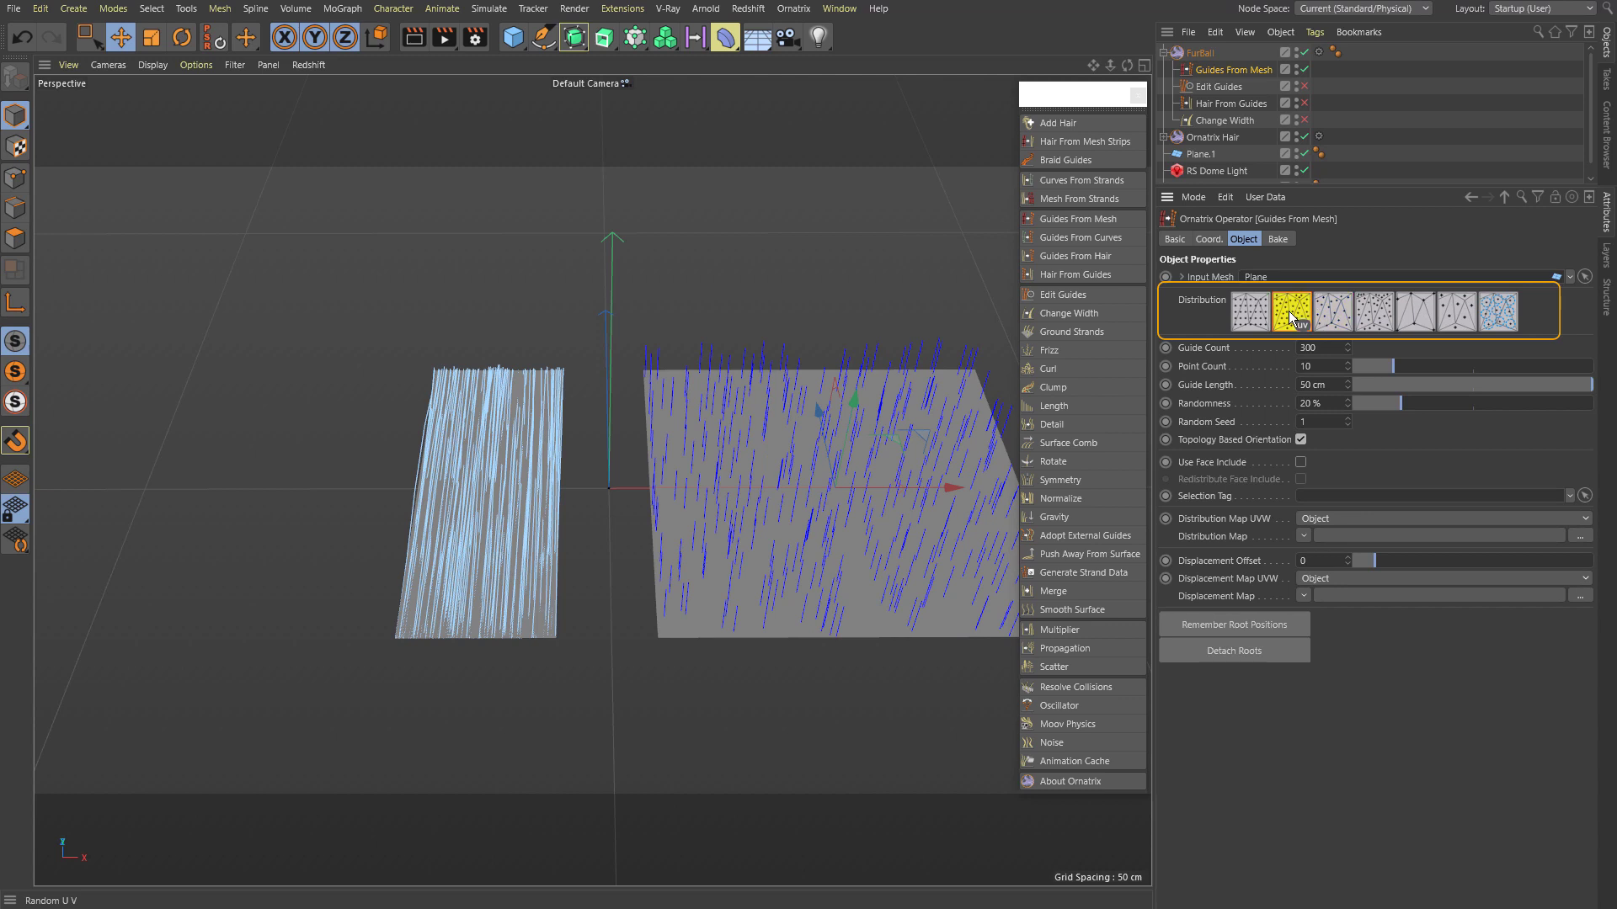
left_click(1245, 317)
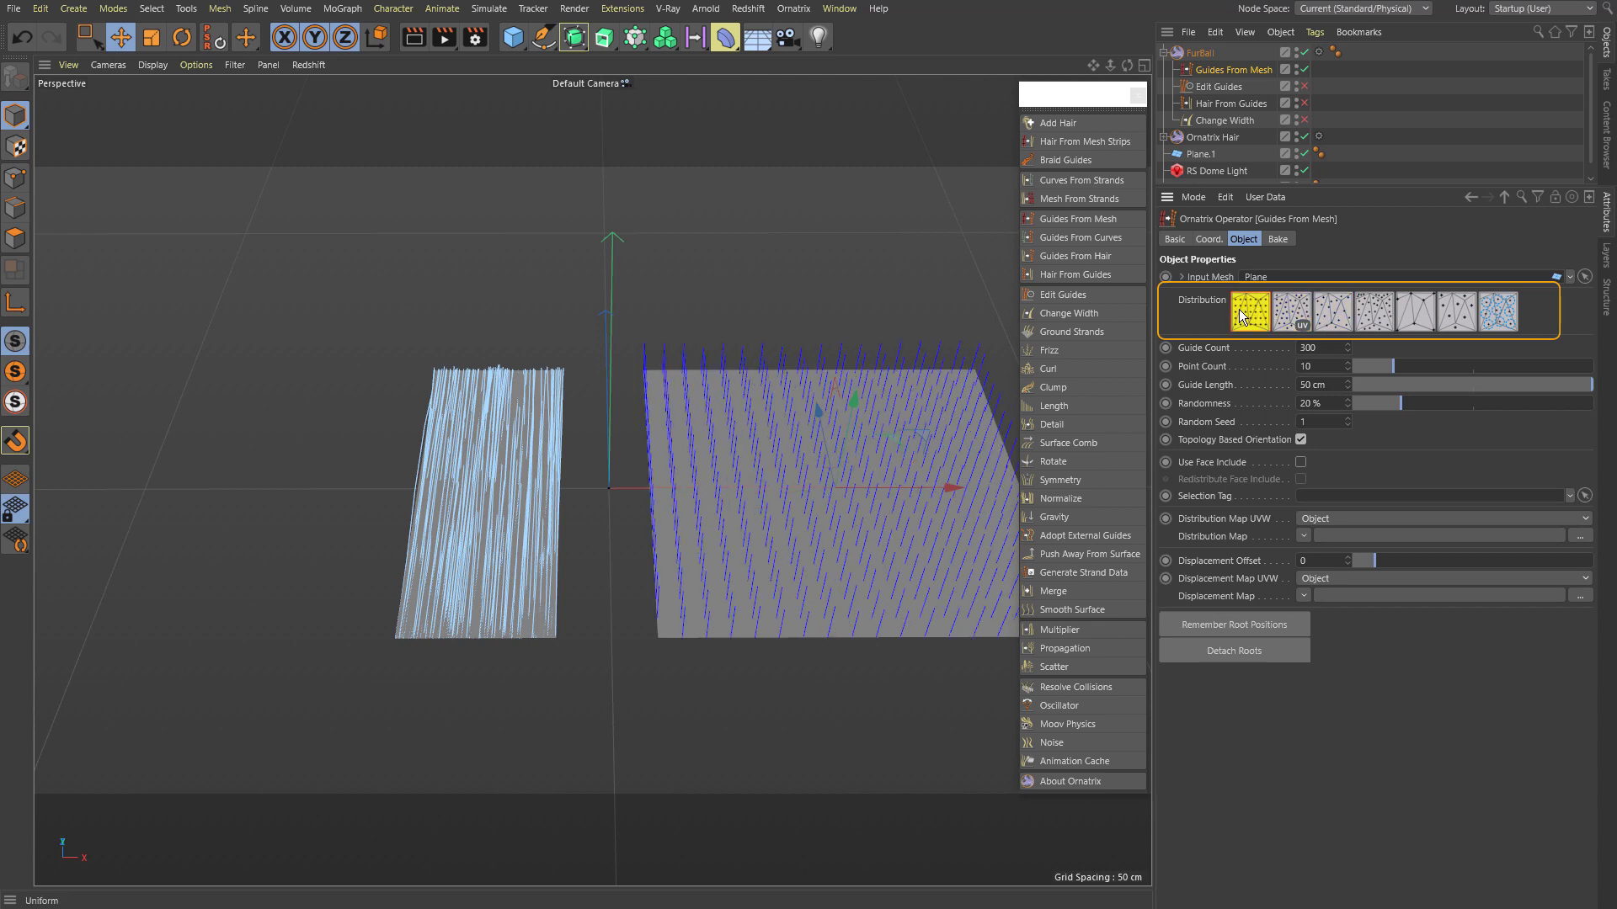
left_click(1442, 311)
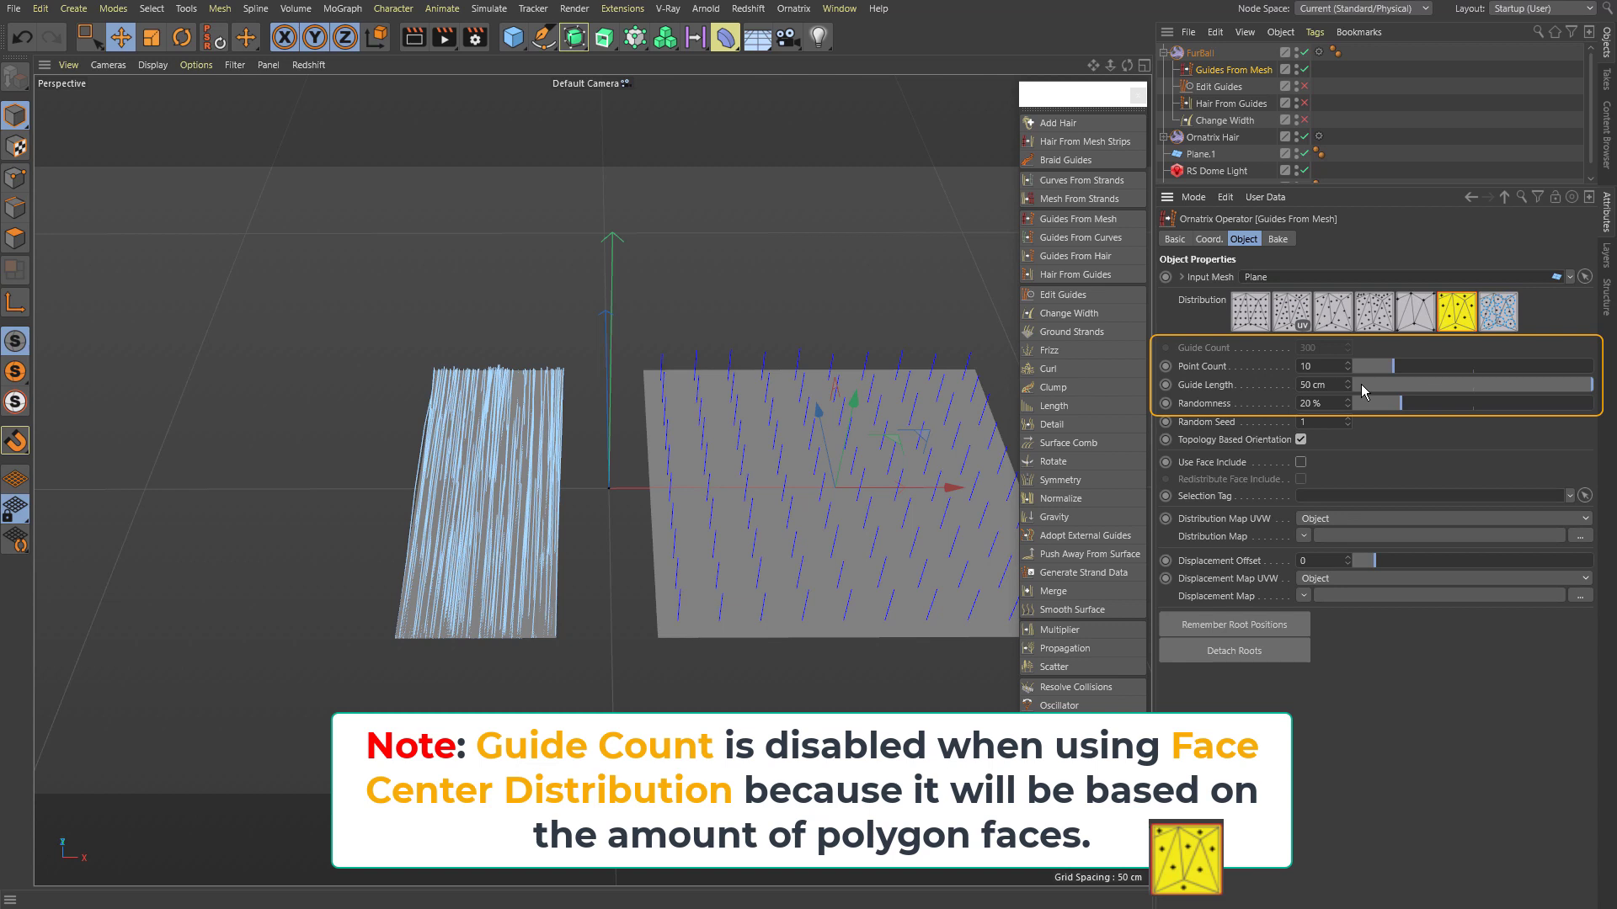
Step: Set the Guide Length to 100 cm
left_click(1321, 385)
type("100")
key("Return")
mouse_move(781, 379)
left_mouse_down("alt")
mouse_move(777, 305)
mouse_move(711, 303)
mouse_move(717, 328)
left_mouse_up("alt")
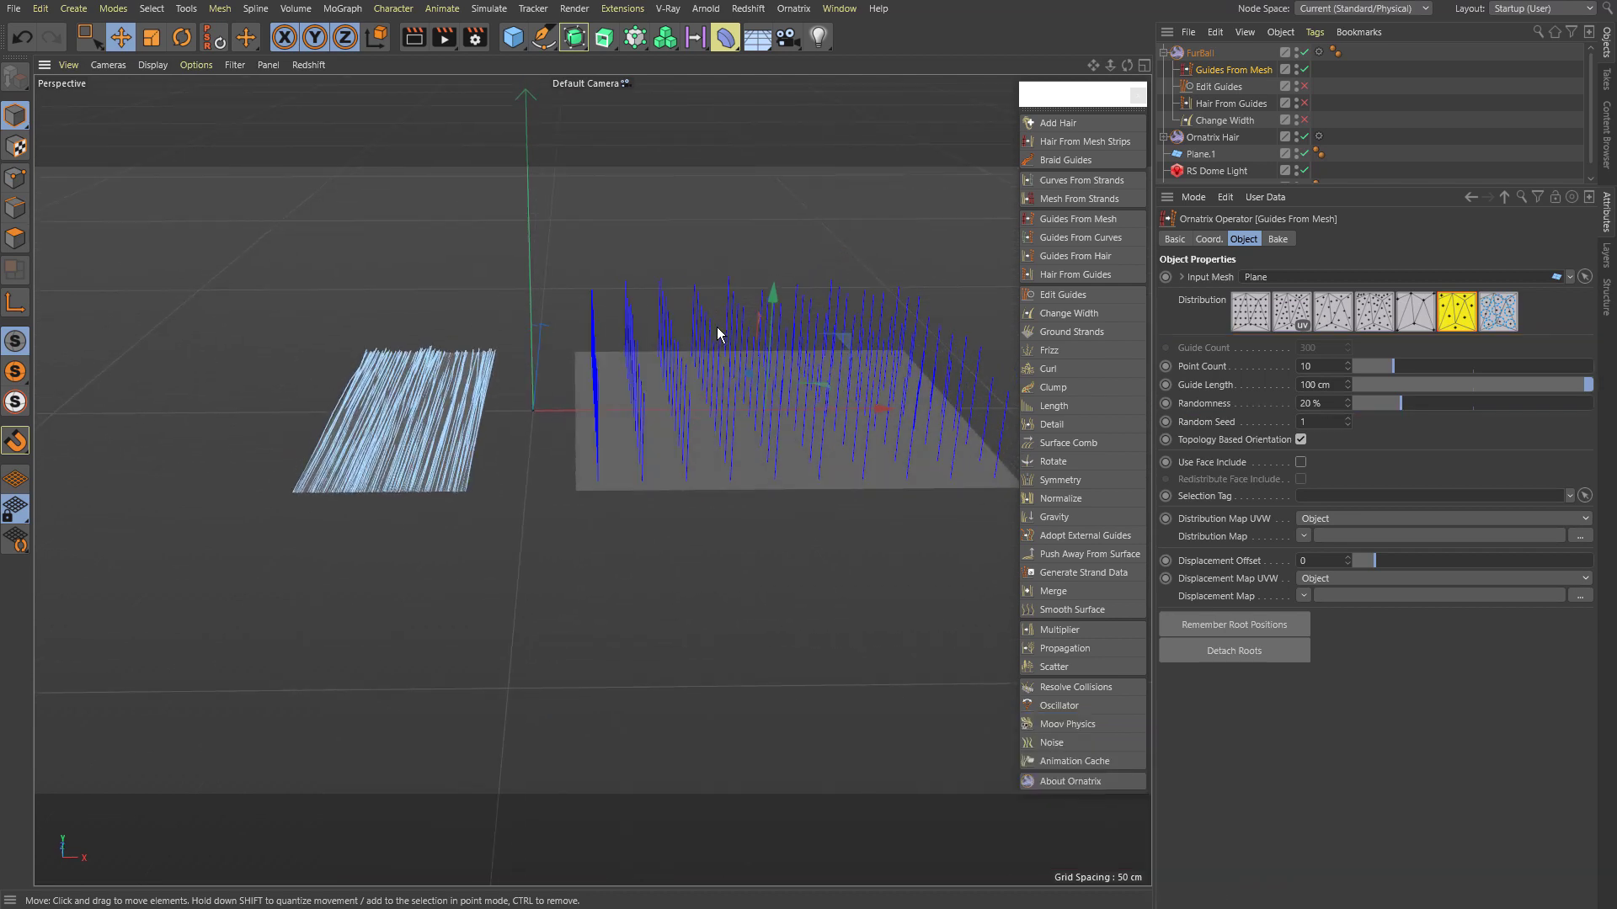
Step: Comb the Edit Guides strands with the Ornatrix Move brush
left_click(1216, 86)
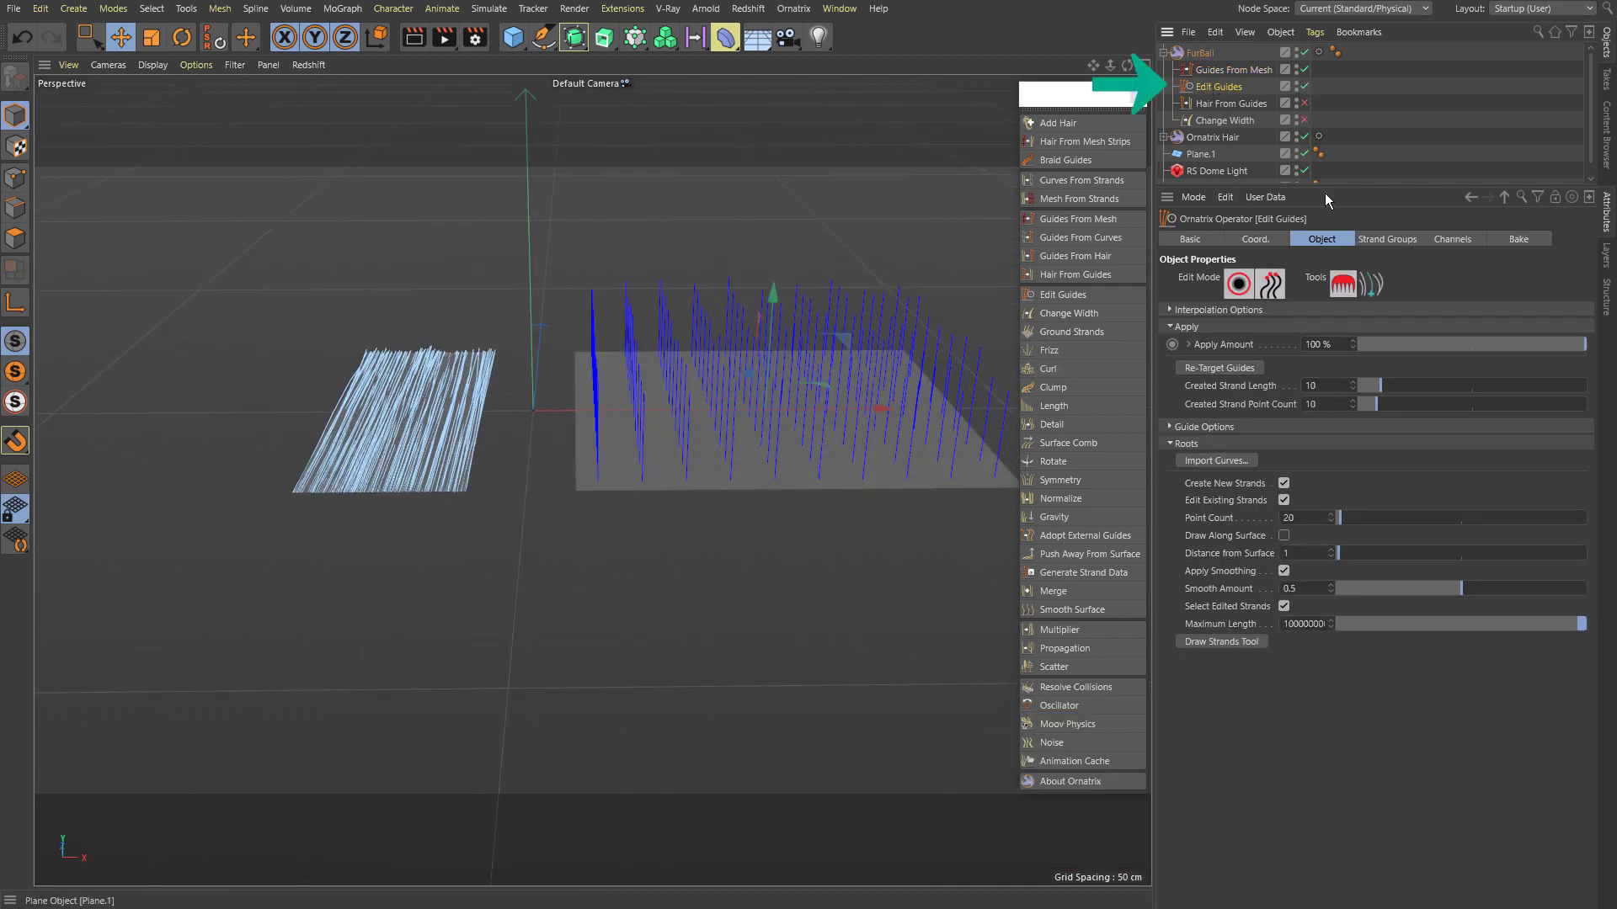
left_click(1338, 283)
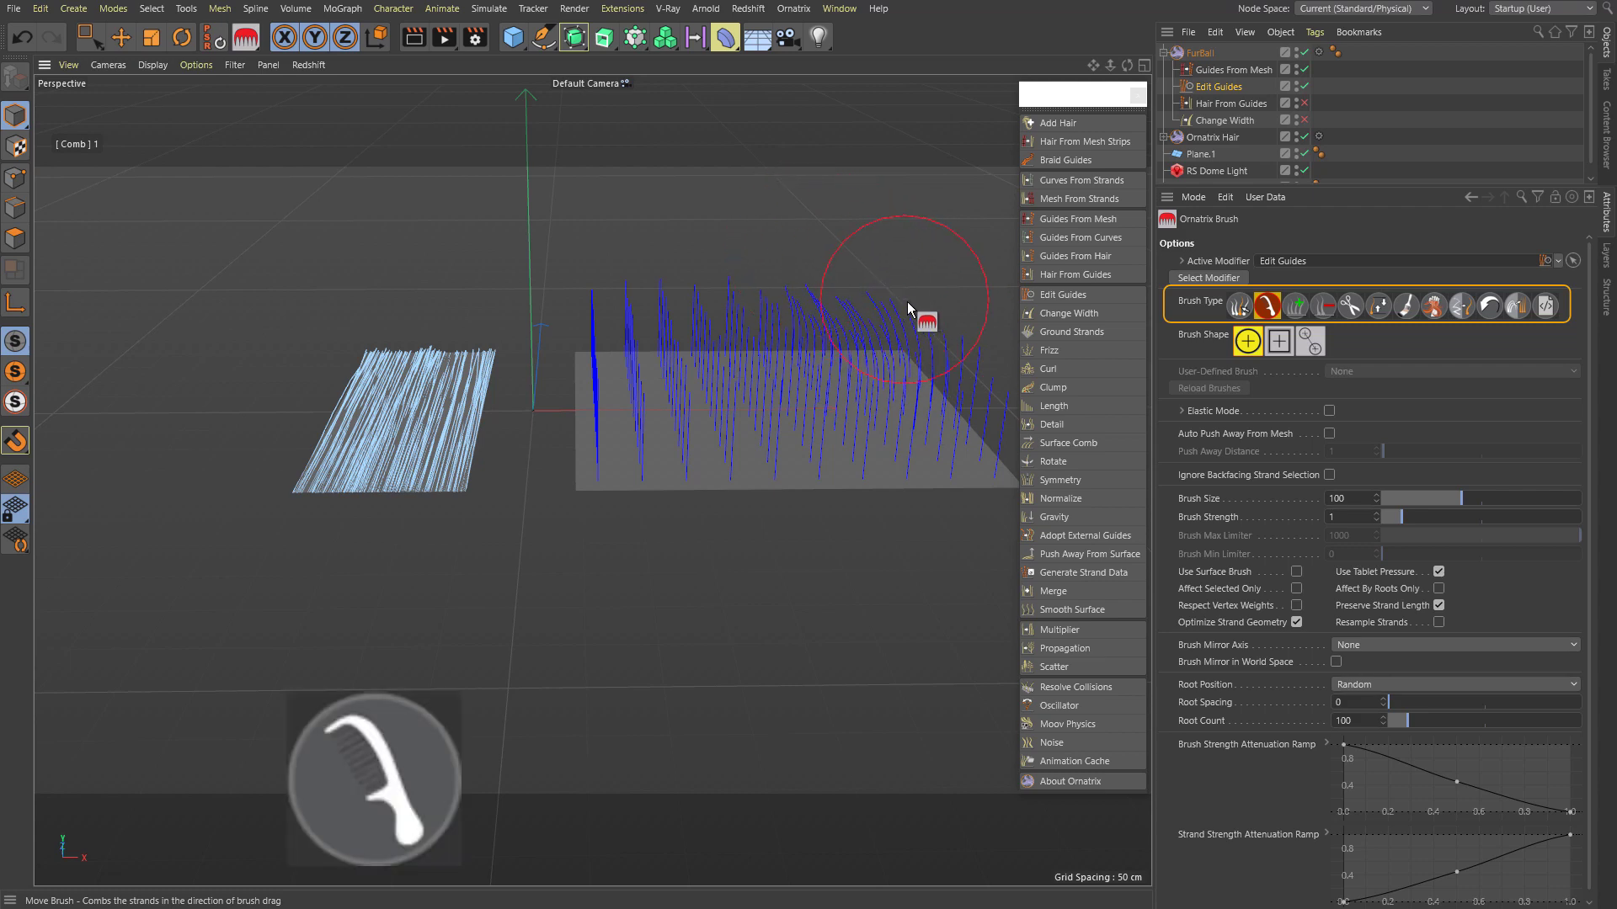
mouse_move(906, 302)
left_mouse_down()
mouse_move(886, 283)
mouse_move(810, 301)
mouse_move(896, 352)
mouse_move(718, 254)
mouse_move(678, 259)
mouse_move(809, 282)
mouse_move(499, 231)
mouse_move(697, 274)
mouse_move(719, 404)
mouse_move(718, 318)
mouse_move(796, 386)
mouse_move(579, 406)
mouse_move(567, 489)
left_mouse_up()
Step: Re-enable Hair From Guides and comb the hair up into a peak
left_click(1304, 104)
mouse_move(952, 295)
left_mouse_down("alt")
mouse_move(802, 308)
mouse_move(791, 252)
left_mouse_up("alt")
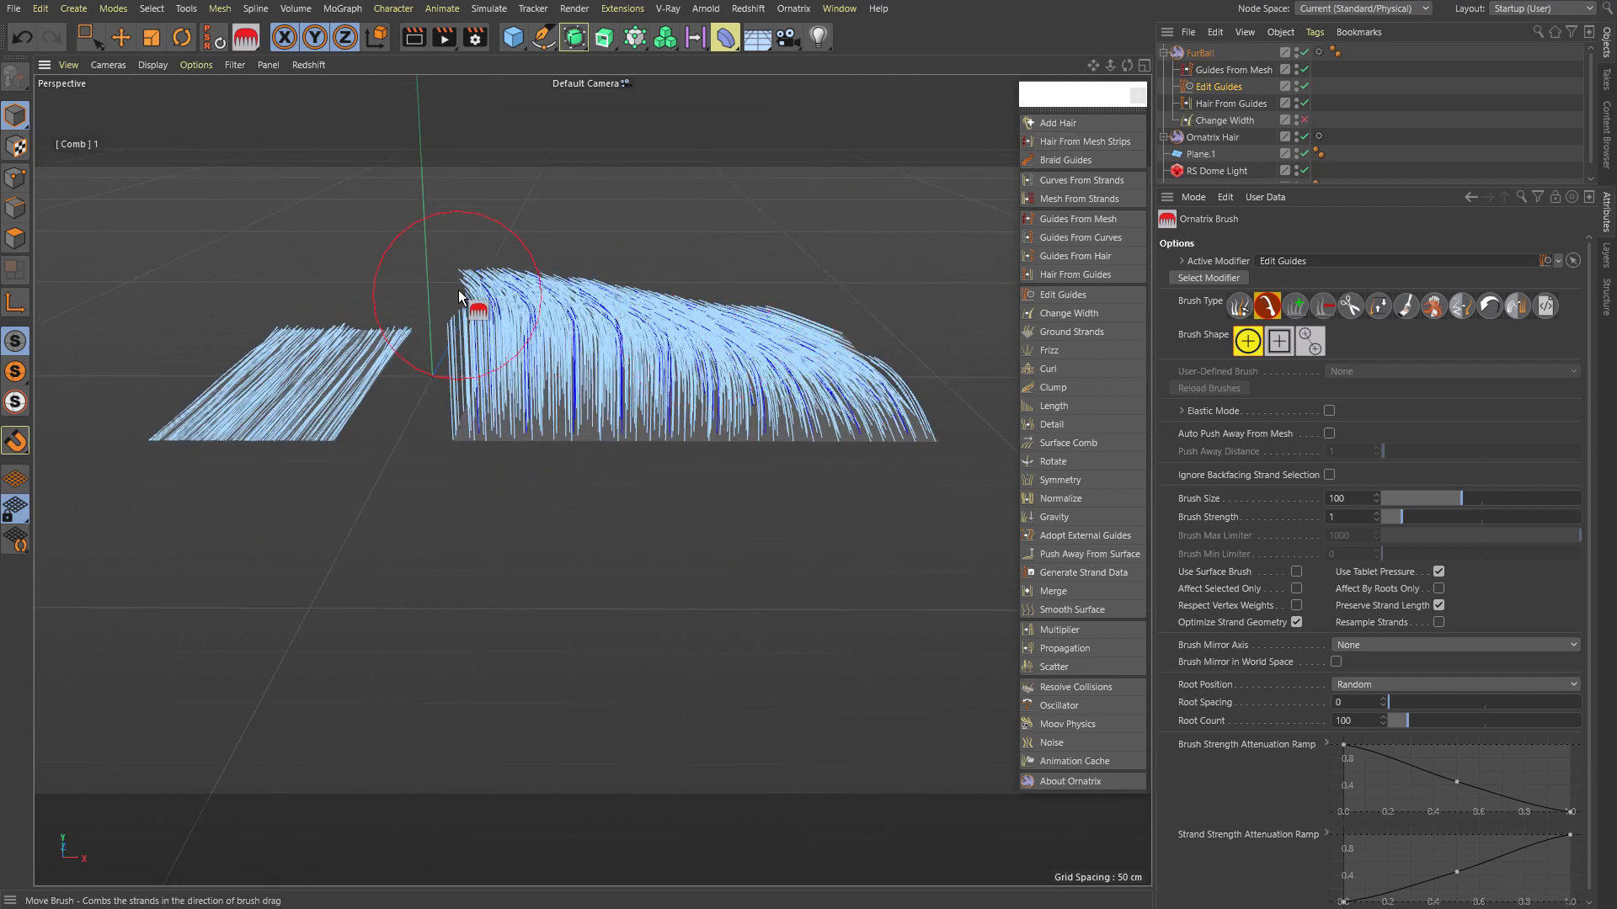
mouse_move(460, 286)
left_mouse_down()
mouse_move(504, 248)
mouse_move(360, 419)
left_mouse_up()
left_click_drag(476, 237, 638, 207, "alt")
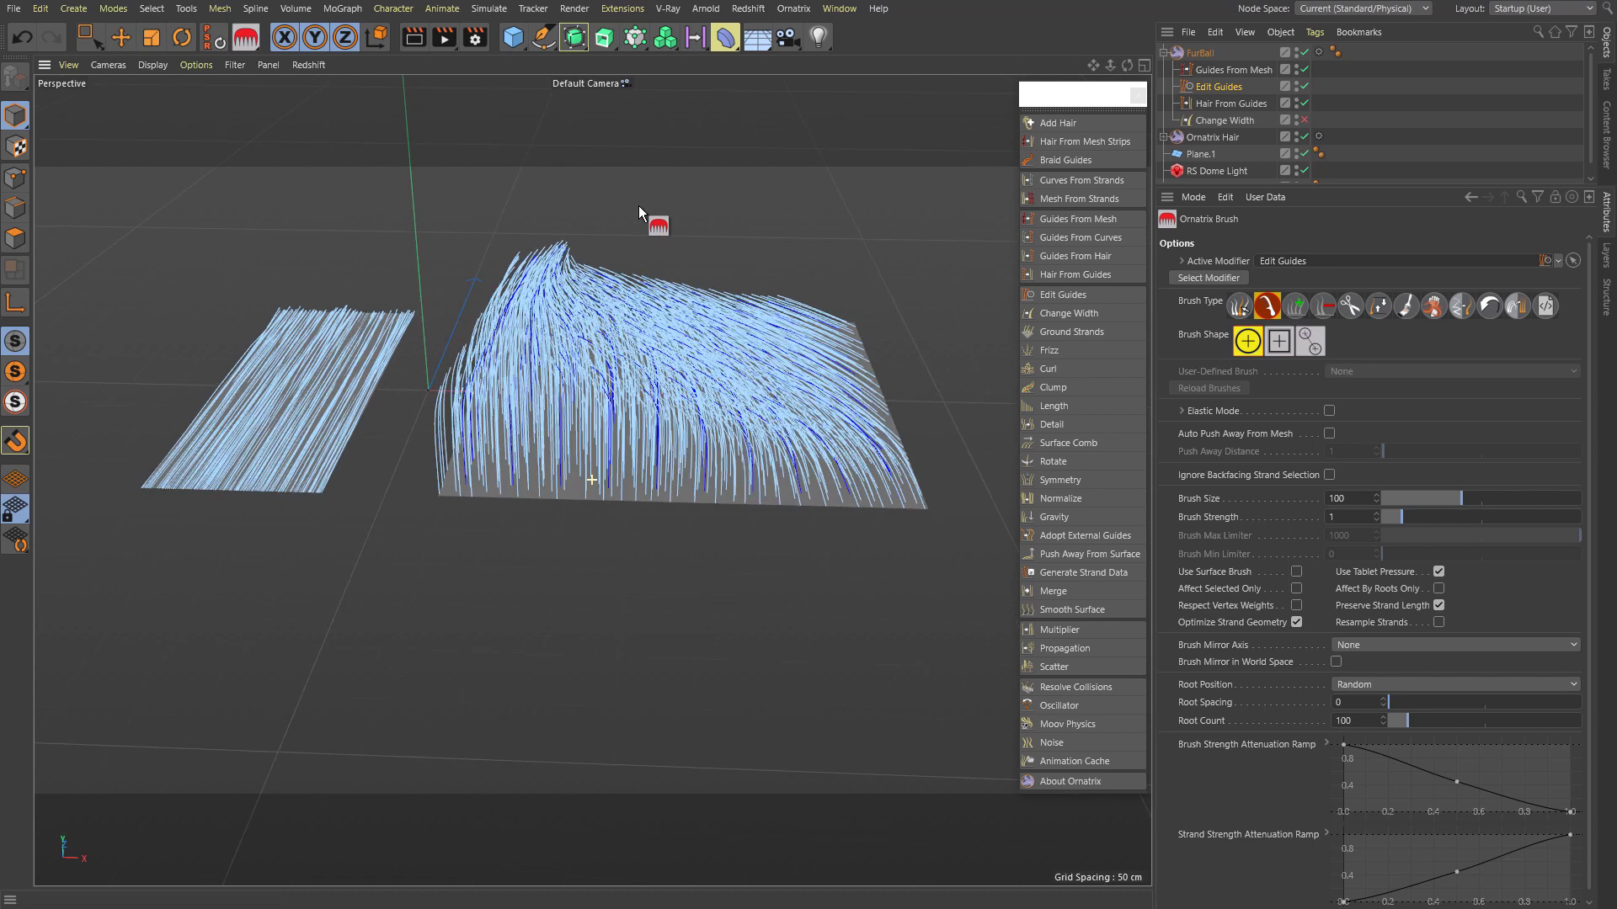
Step: Try Hair From Guides random, per-face, guide and face-centre distributions, then return to even
left_click(1227, 102)
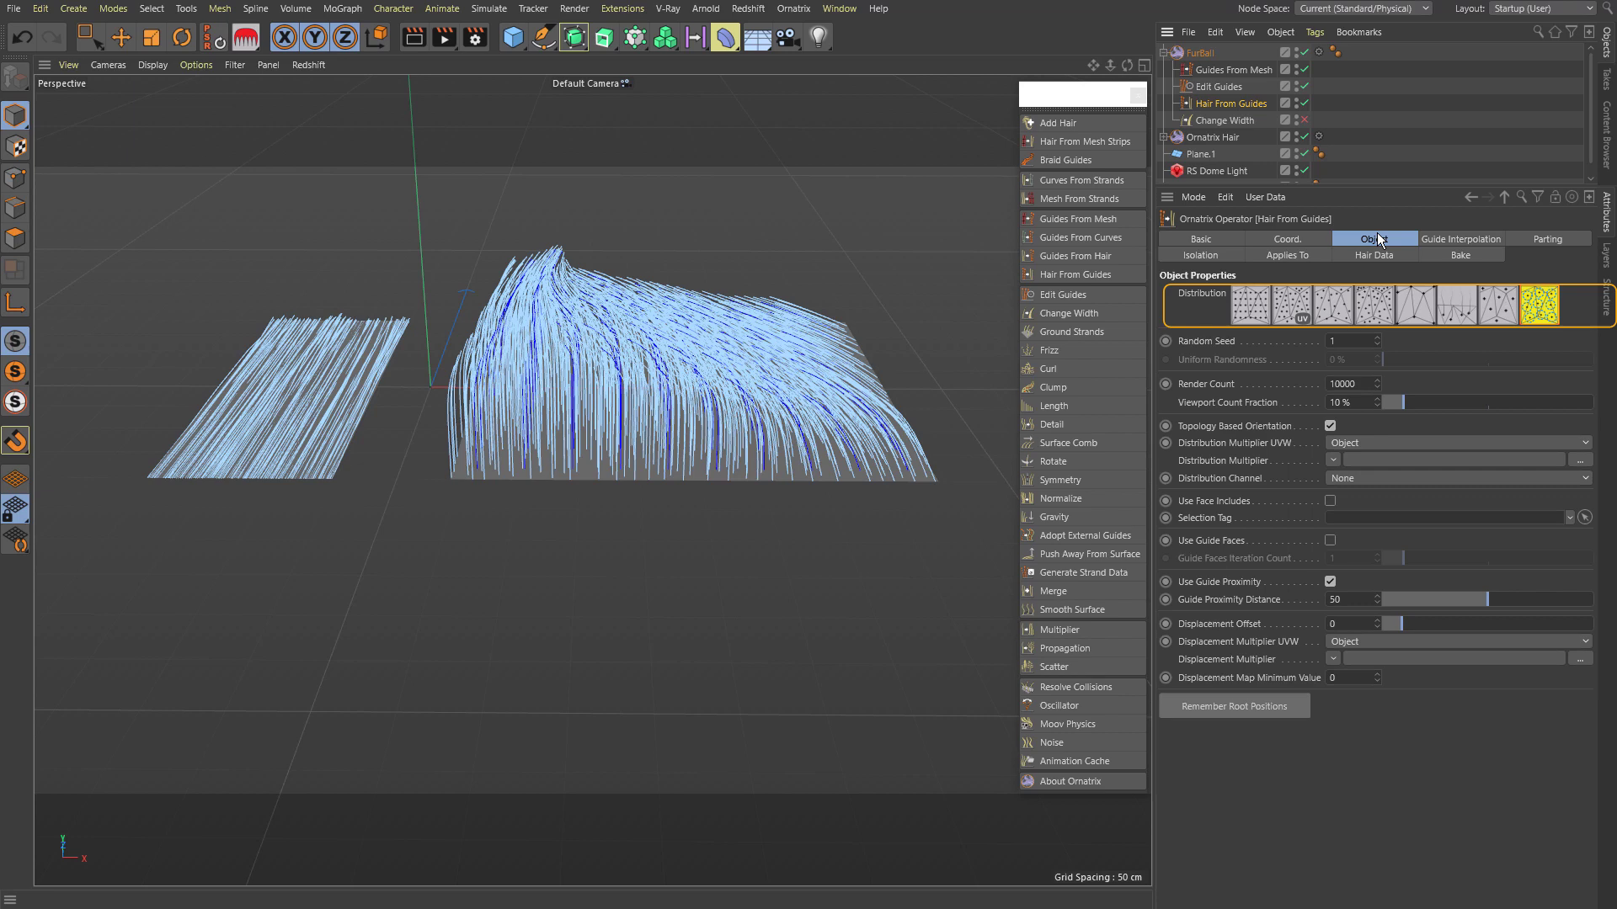
left_click(1258, 304)
left_click(1292, 305)
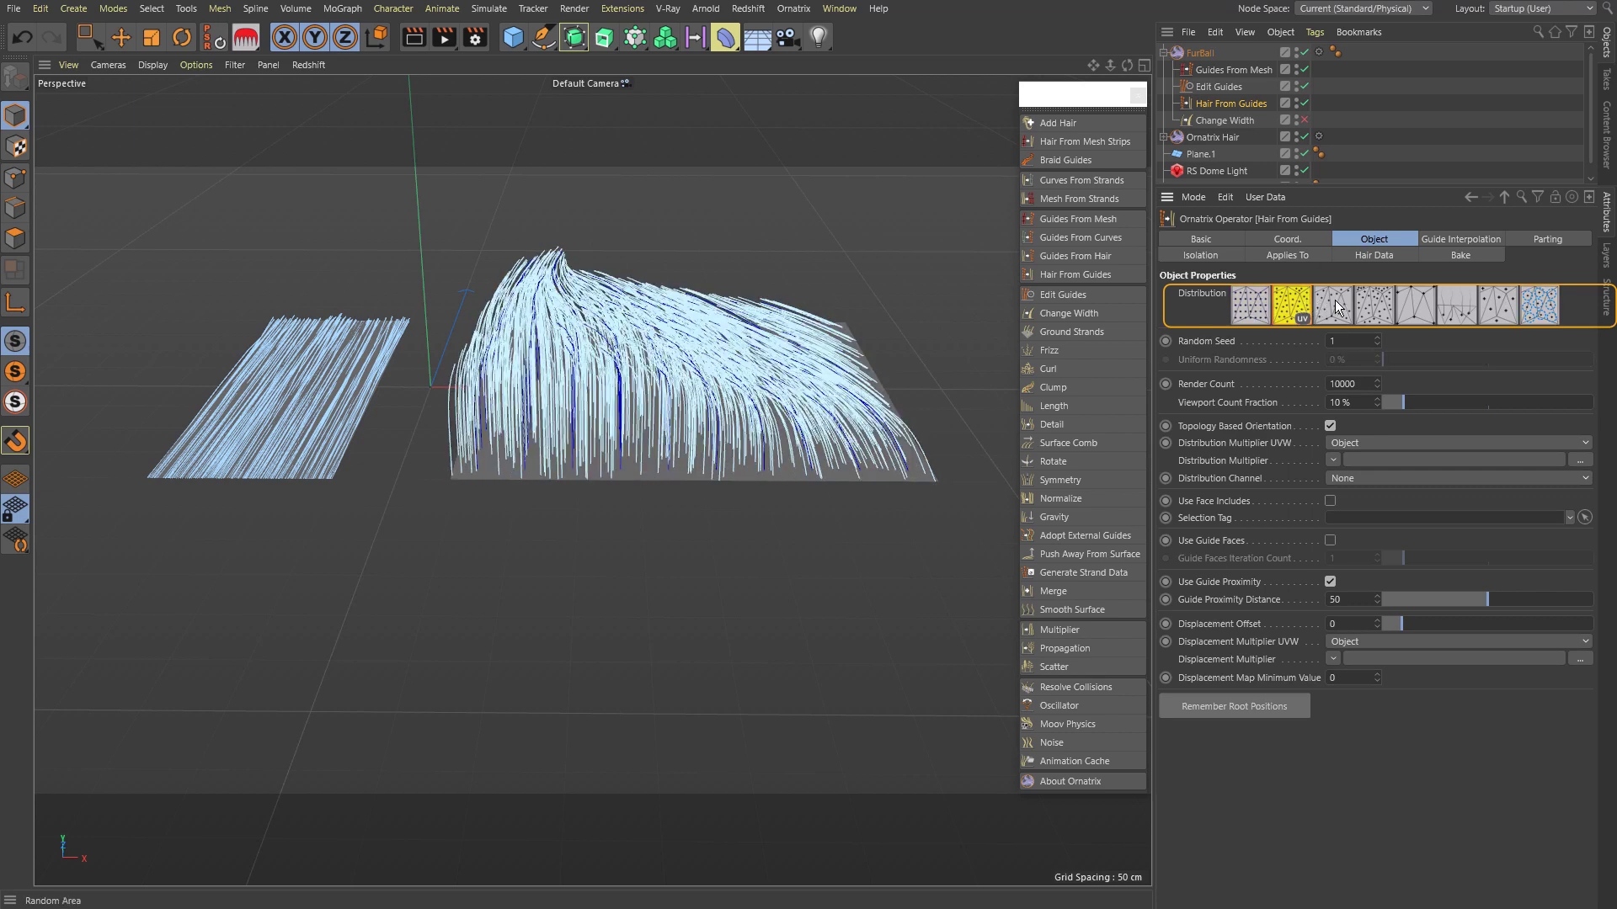
left_click(1411, 304)
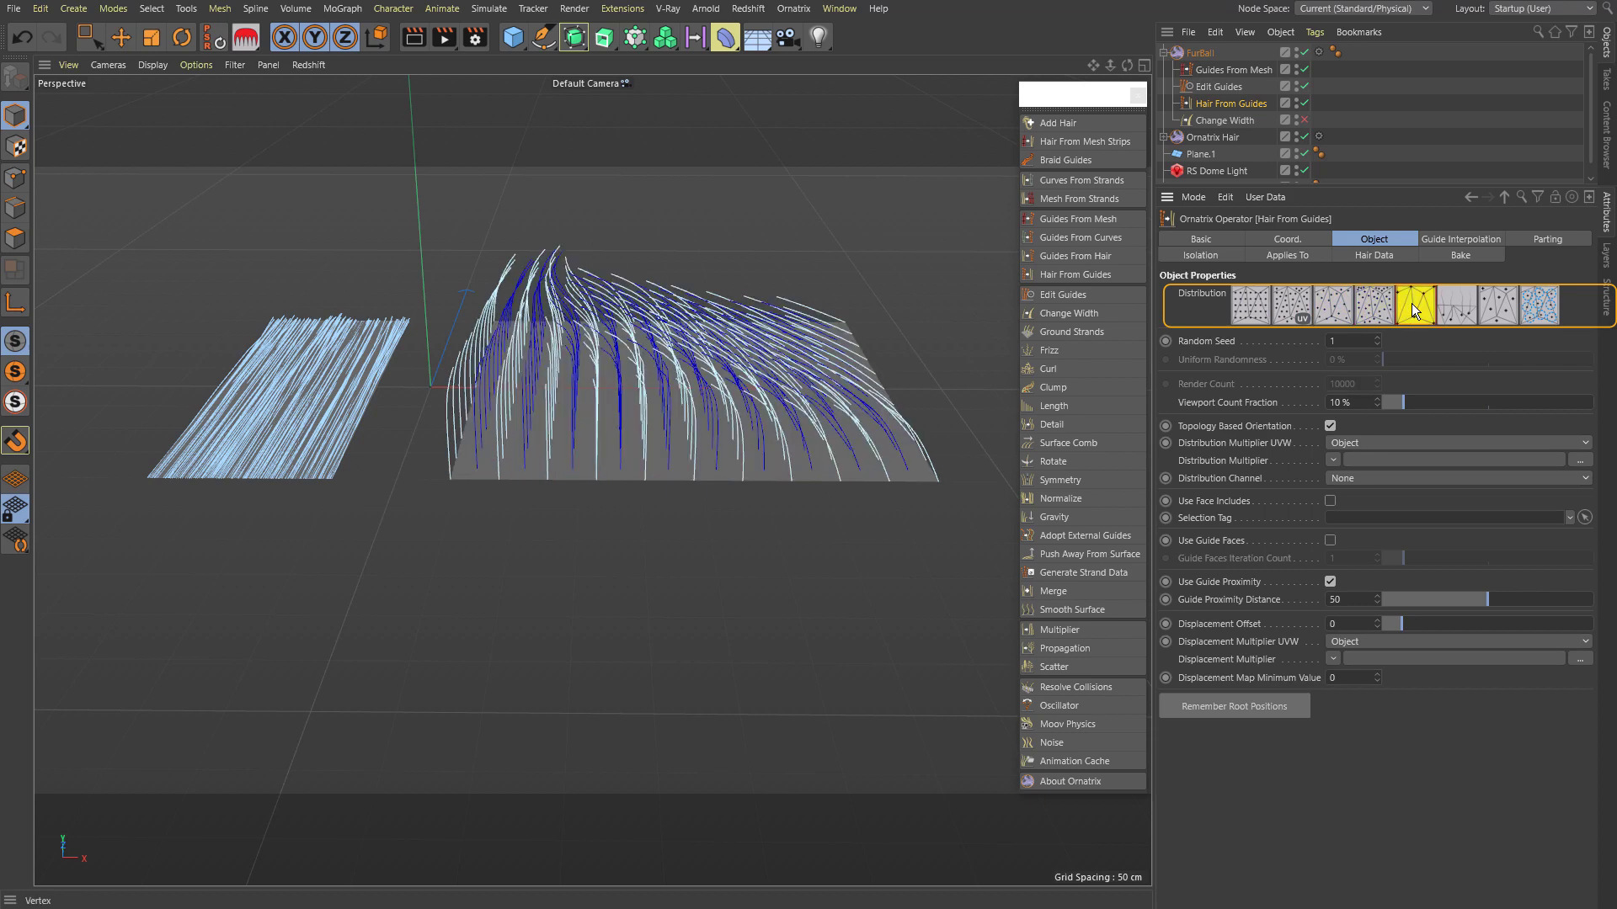
left_click(1478, 306)
left_click(1544, 307)
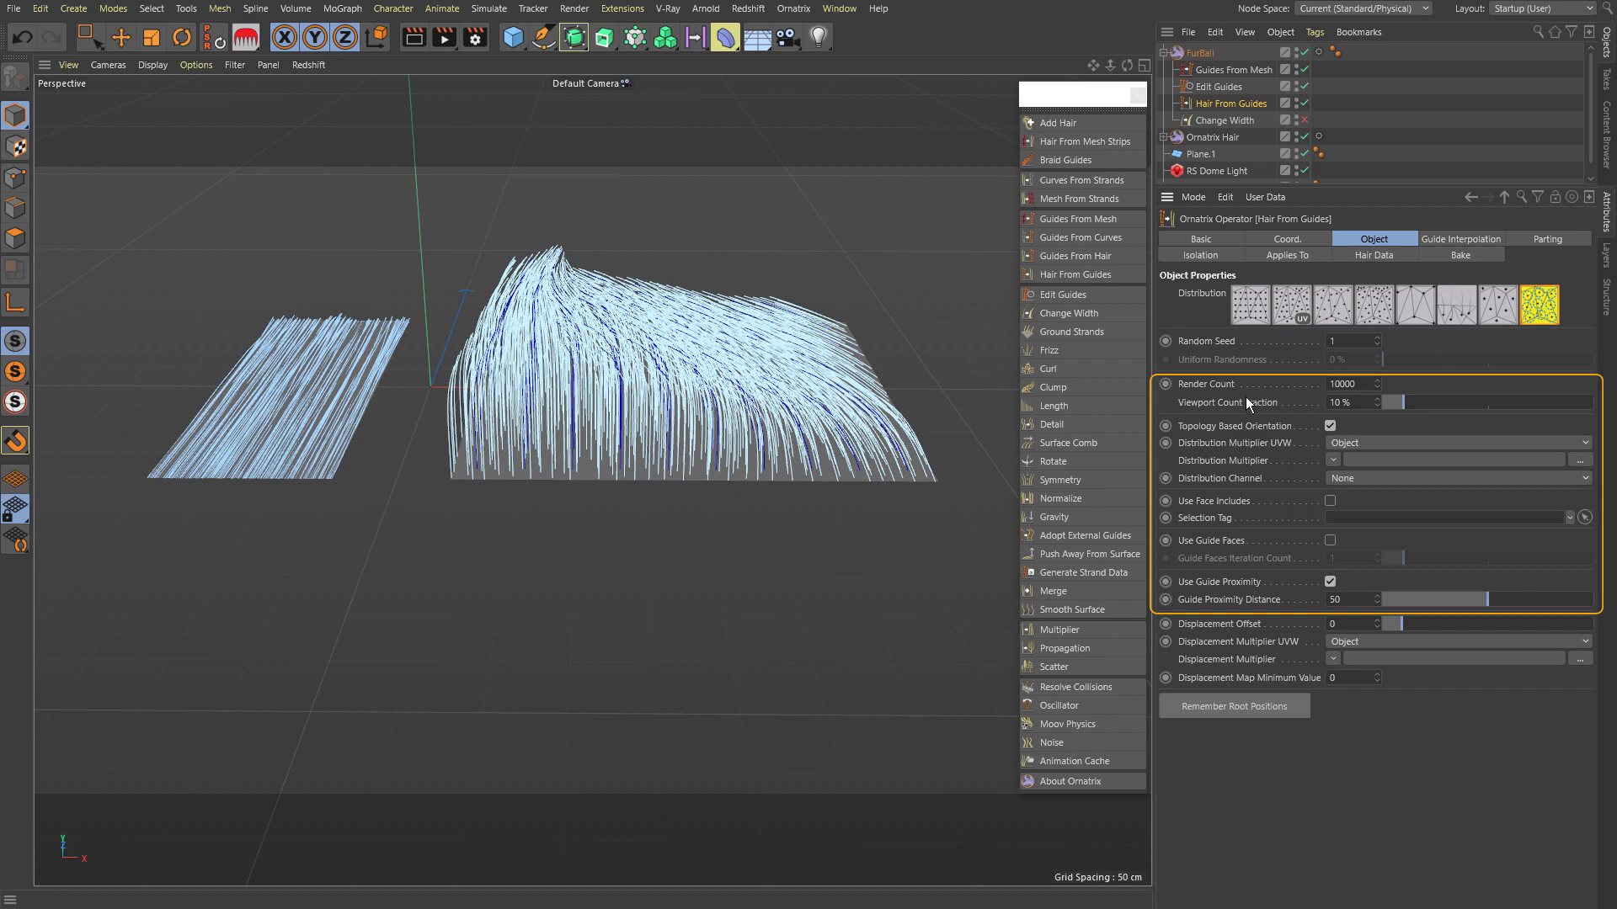
Step: Drag the Viewport Count Fraction to 10% to show more hair
left_click_drag(1399, 399, 1477, 400)
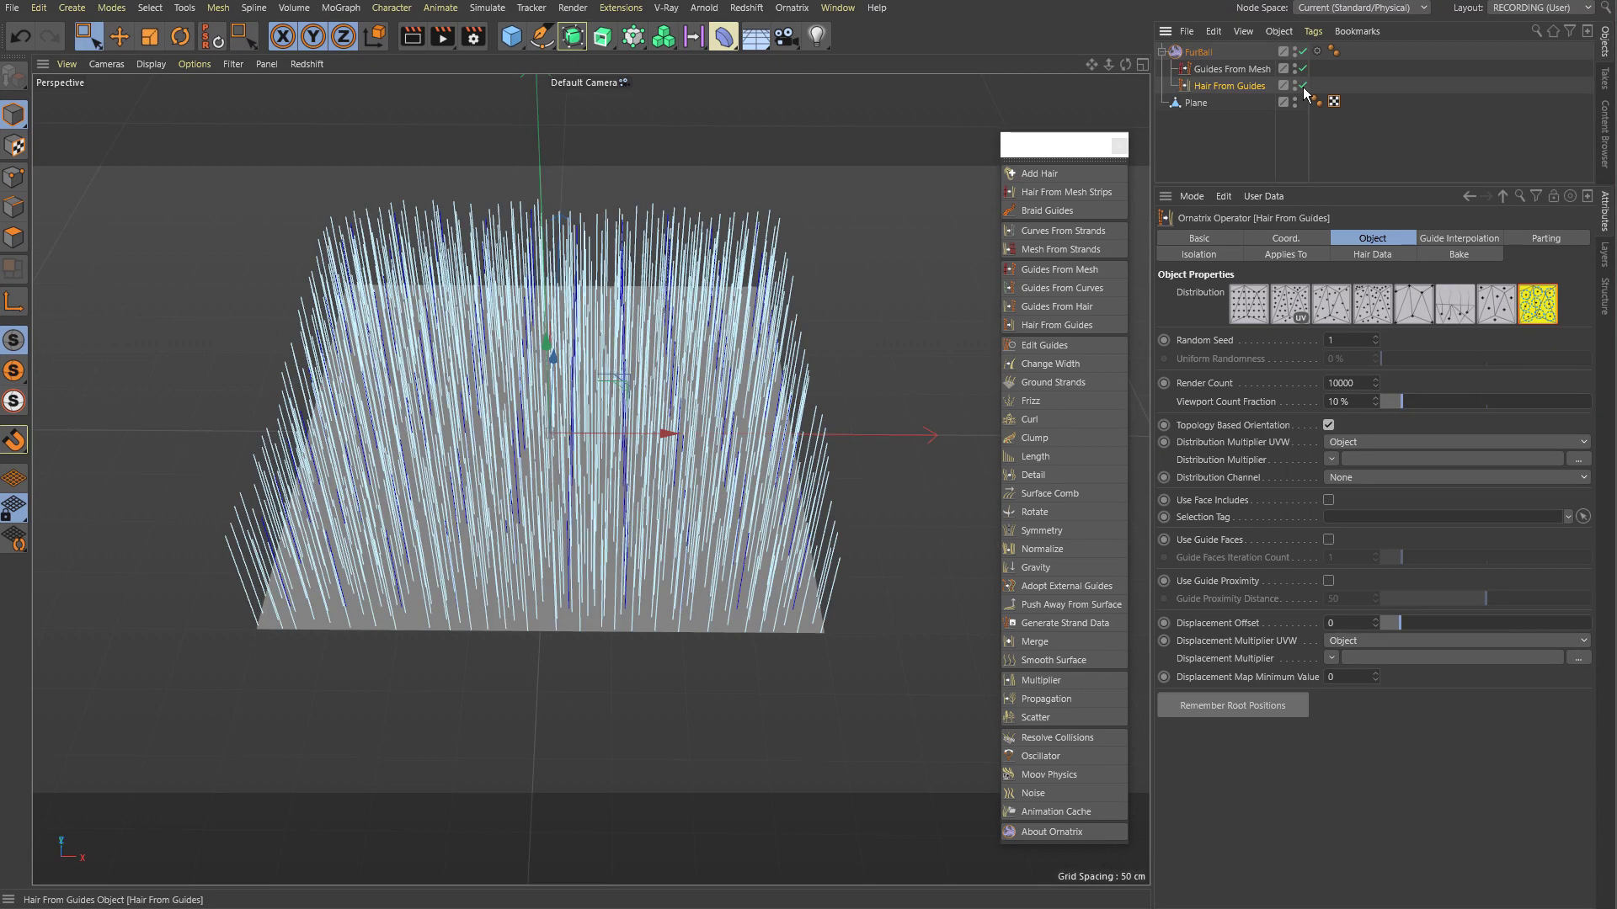
Step: Hide the hair and store half the plane's polygons as a selection tag
left_click(1304, 87)
left_click(1304, 88)
left_click(1303, 87)
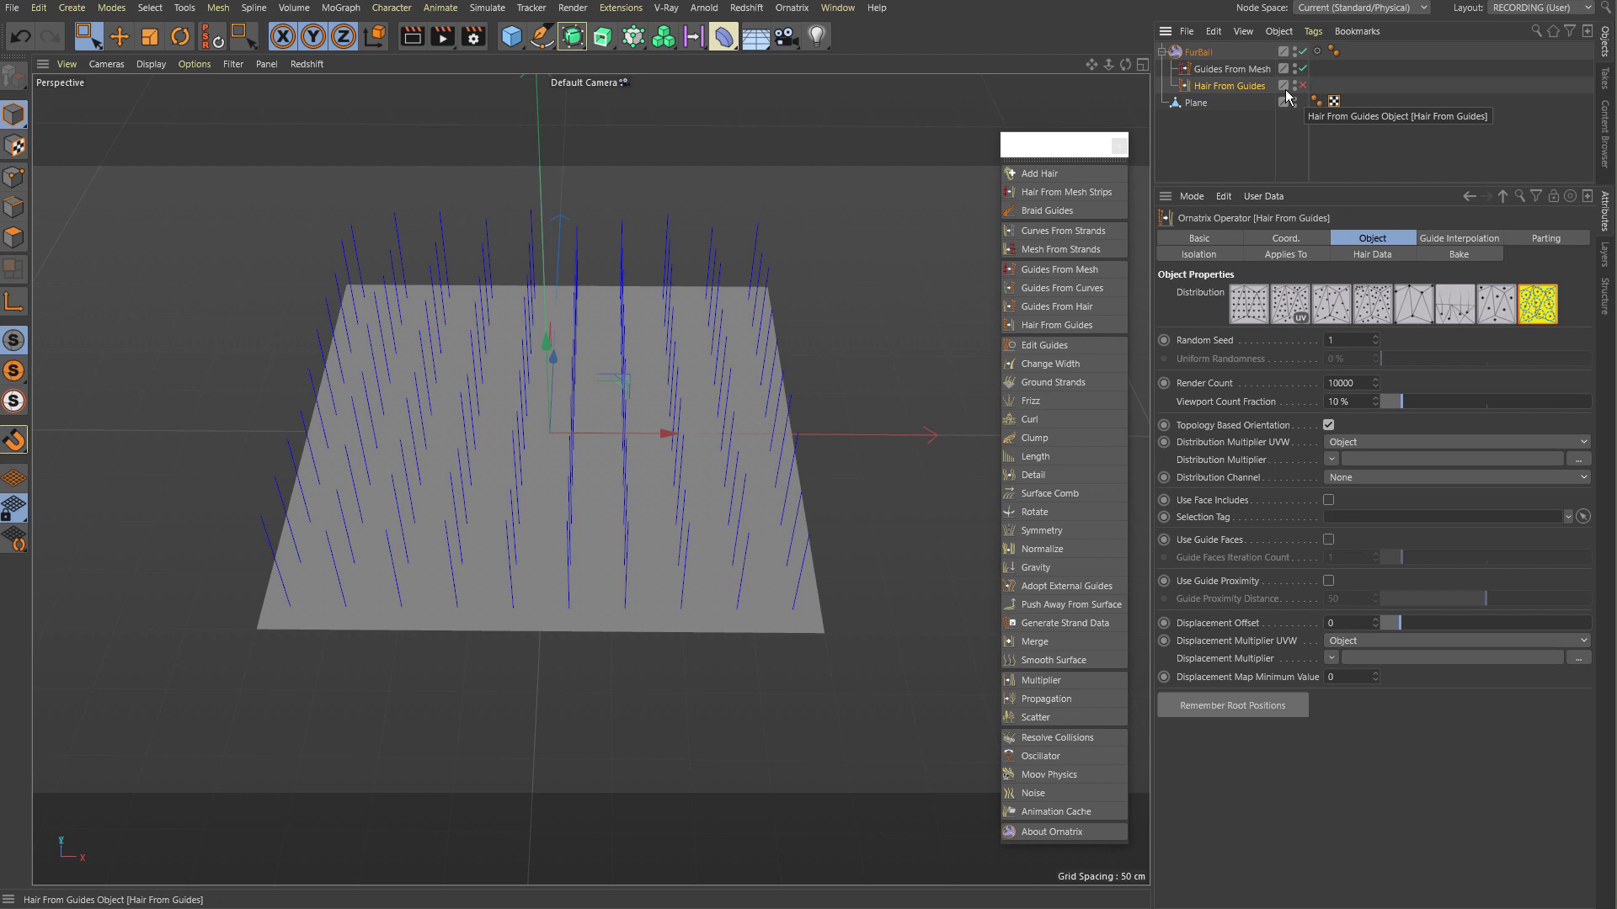
left_click(1195, 103)
left_click(152, 8)
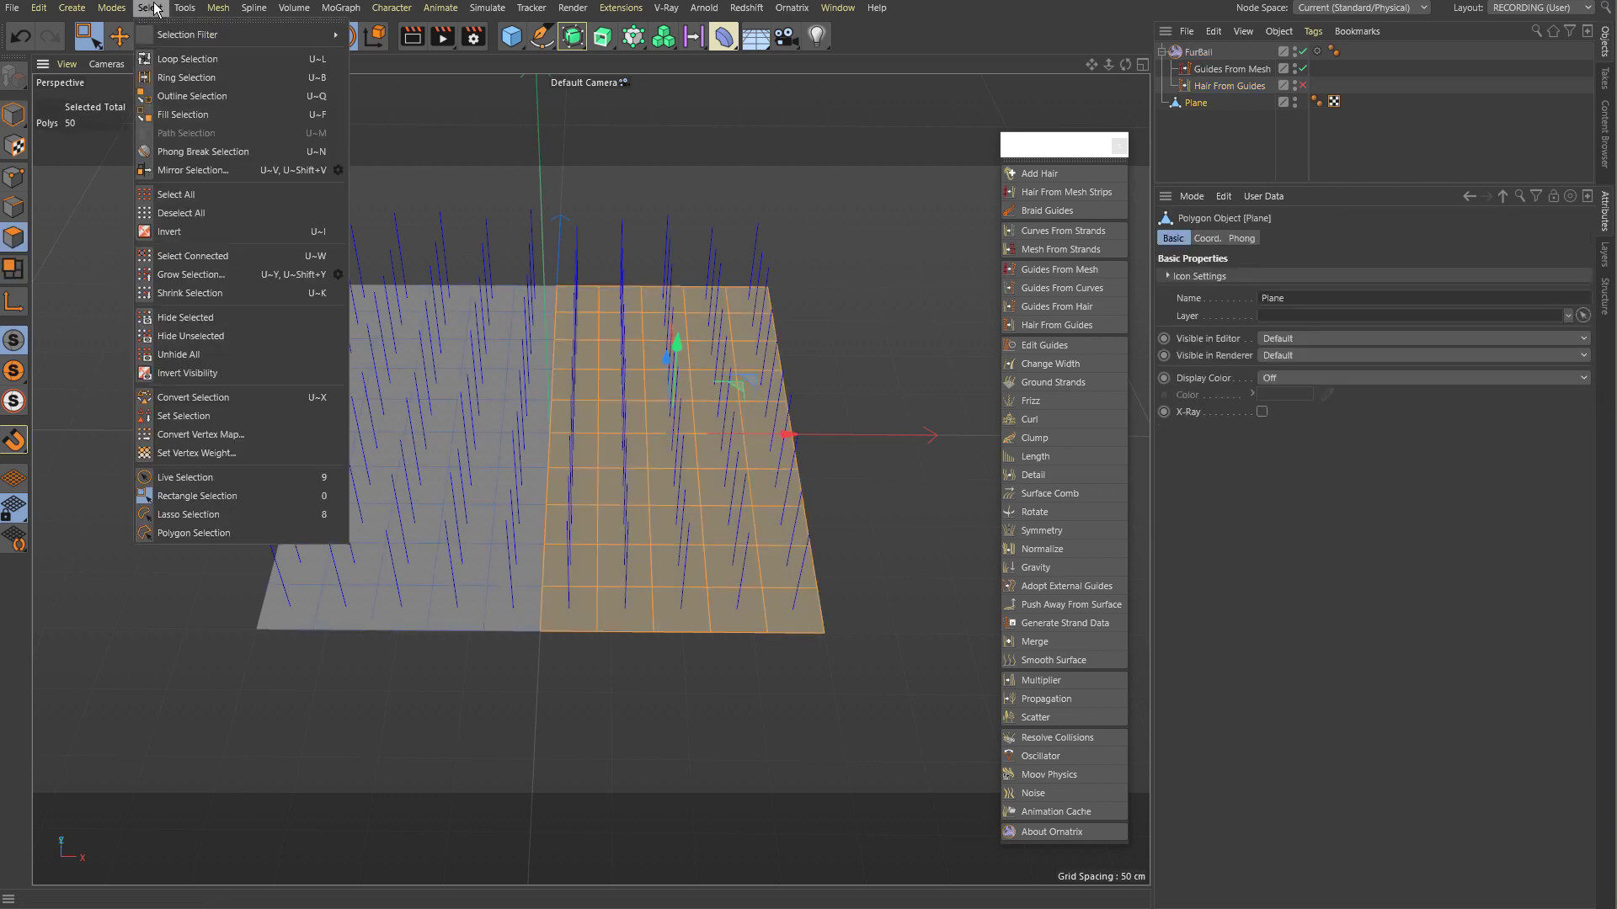
left_click(187, 418)
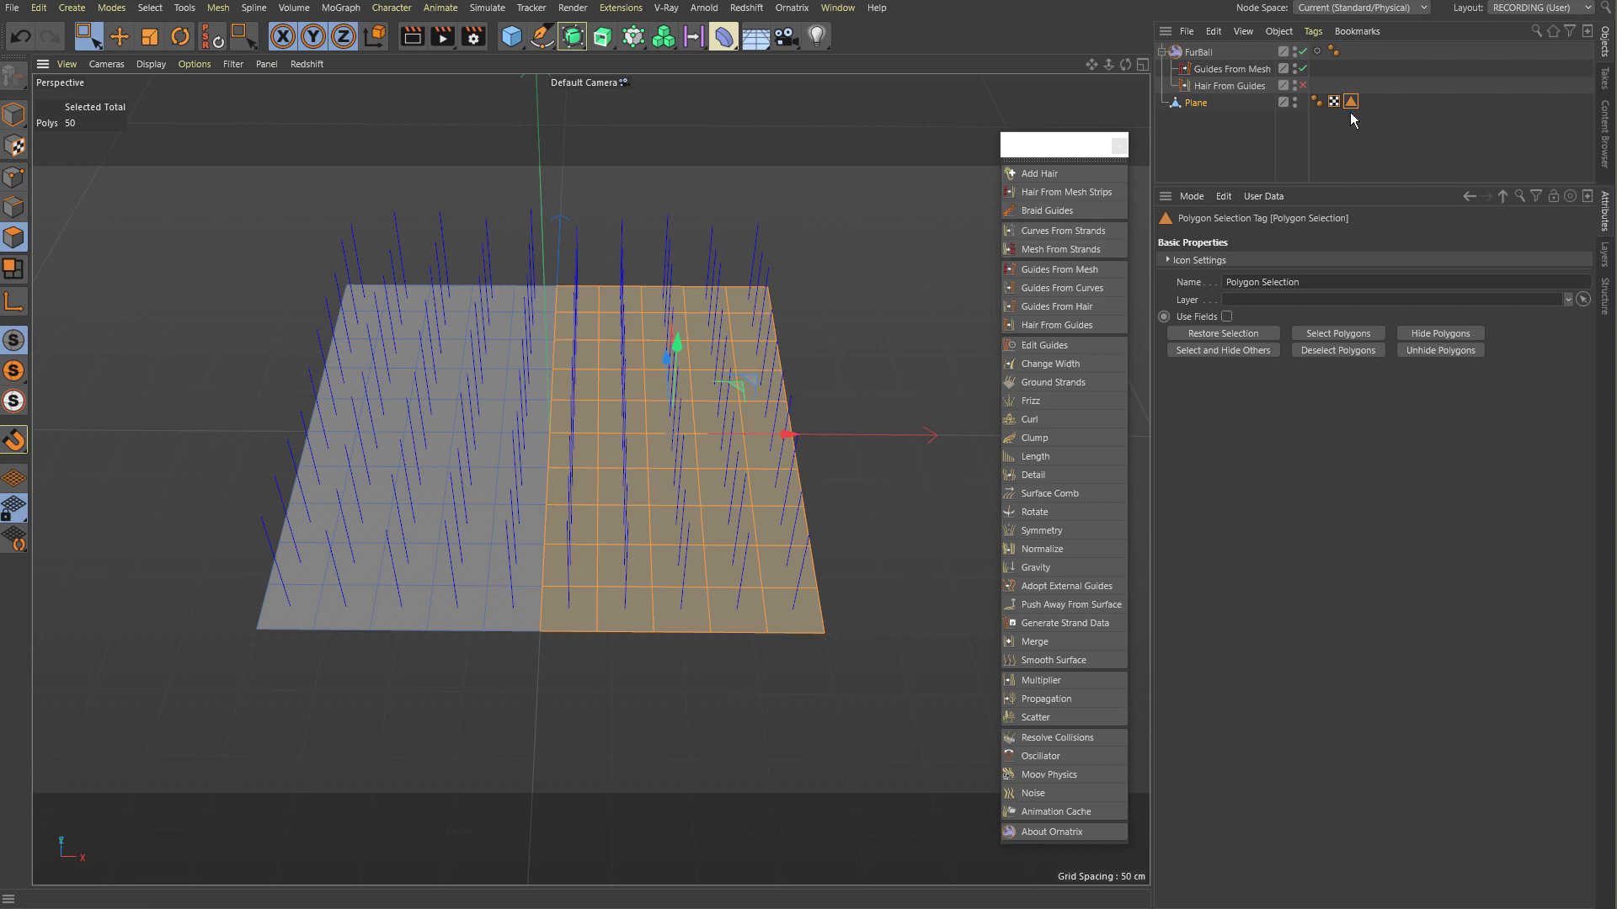
Step: Turn hair back on, assign the selection tag to Hair From Guides, and enable Use Face Includes
left_click(1302, 86)
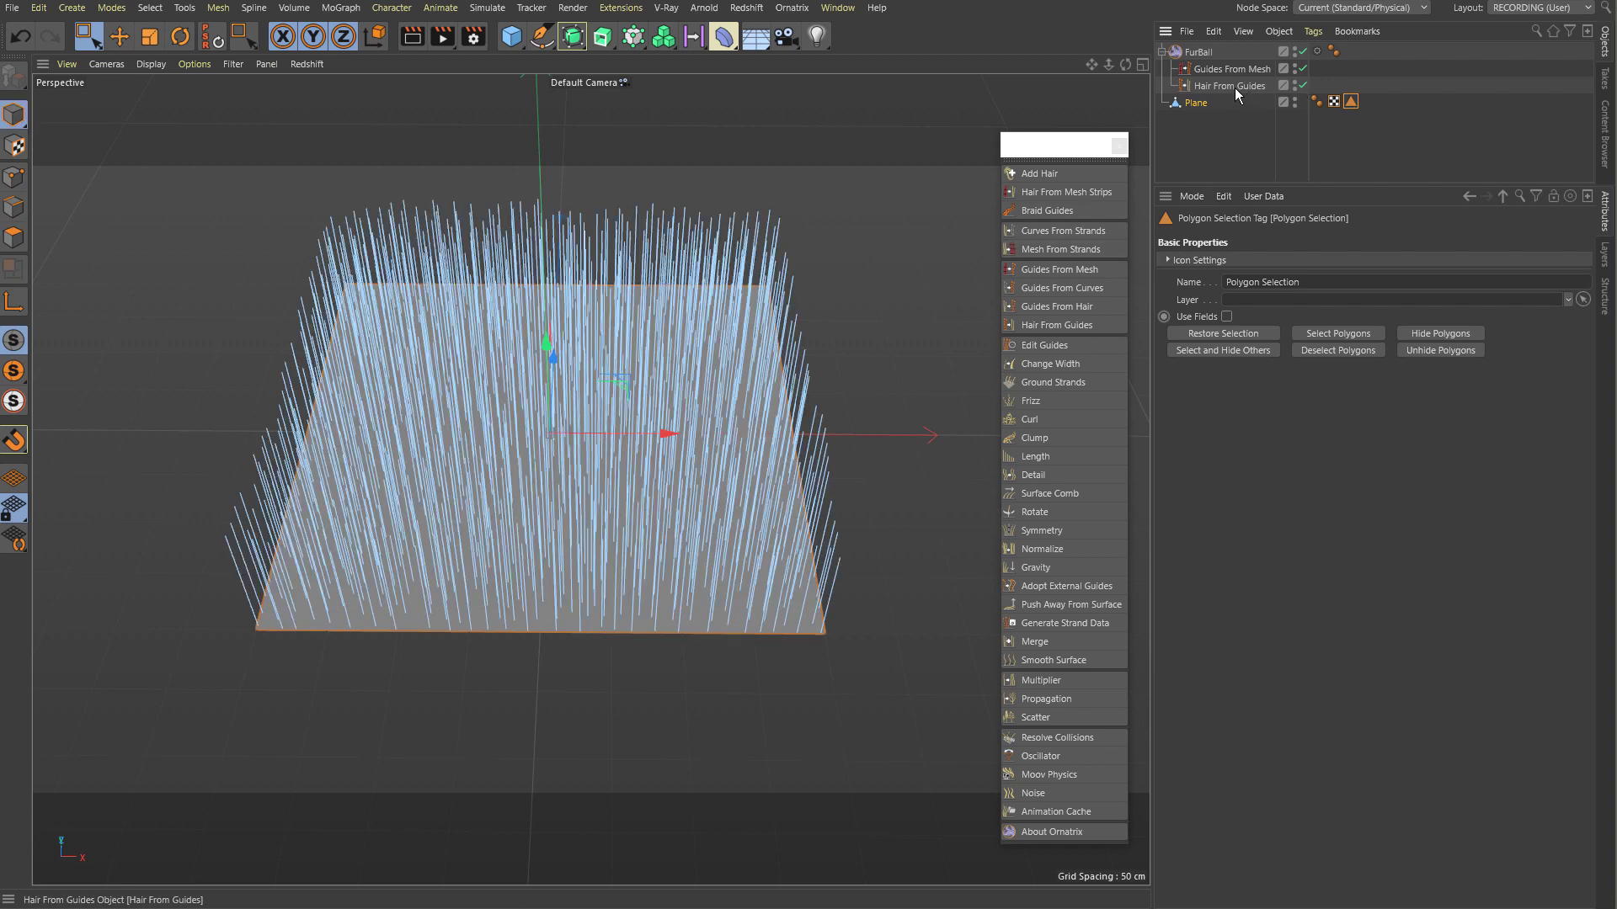
left_click(1235, 87)
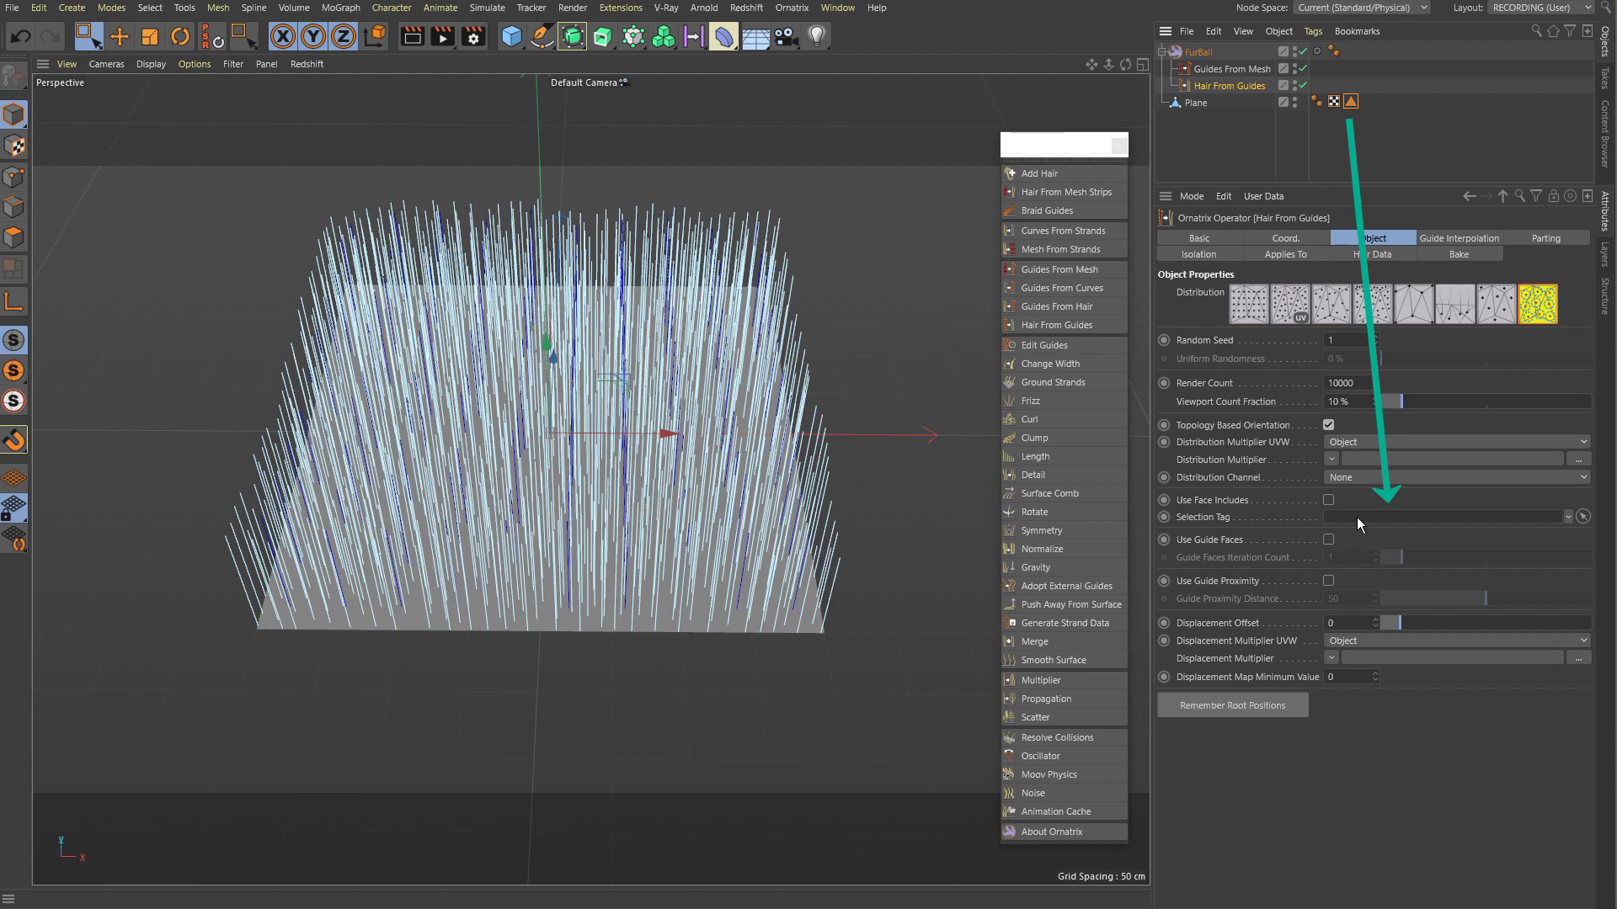
left_click_drag(1352, 101, 1369, 522)
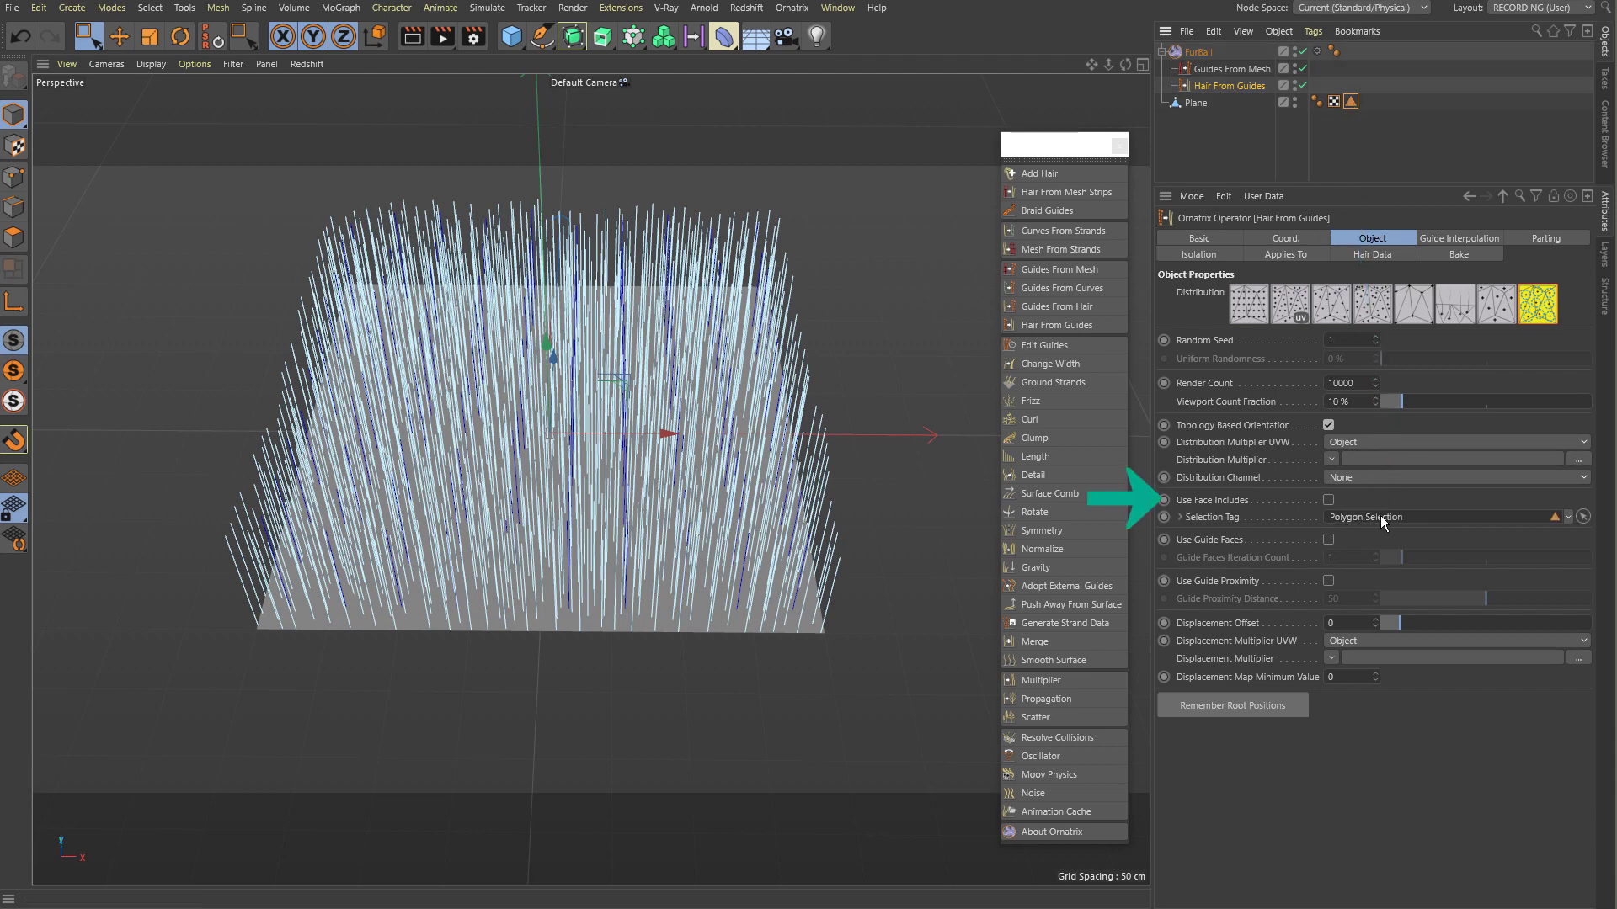
left_click(1330, 501)
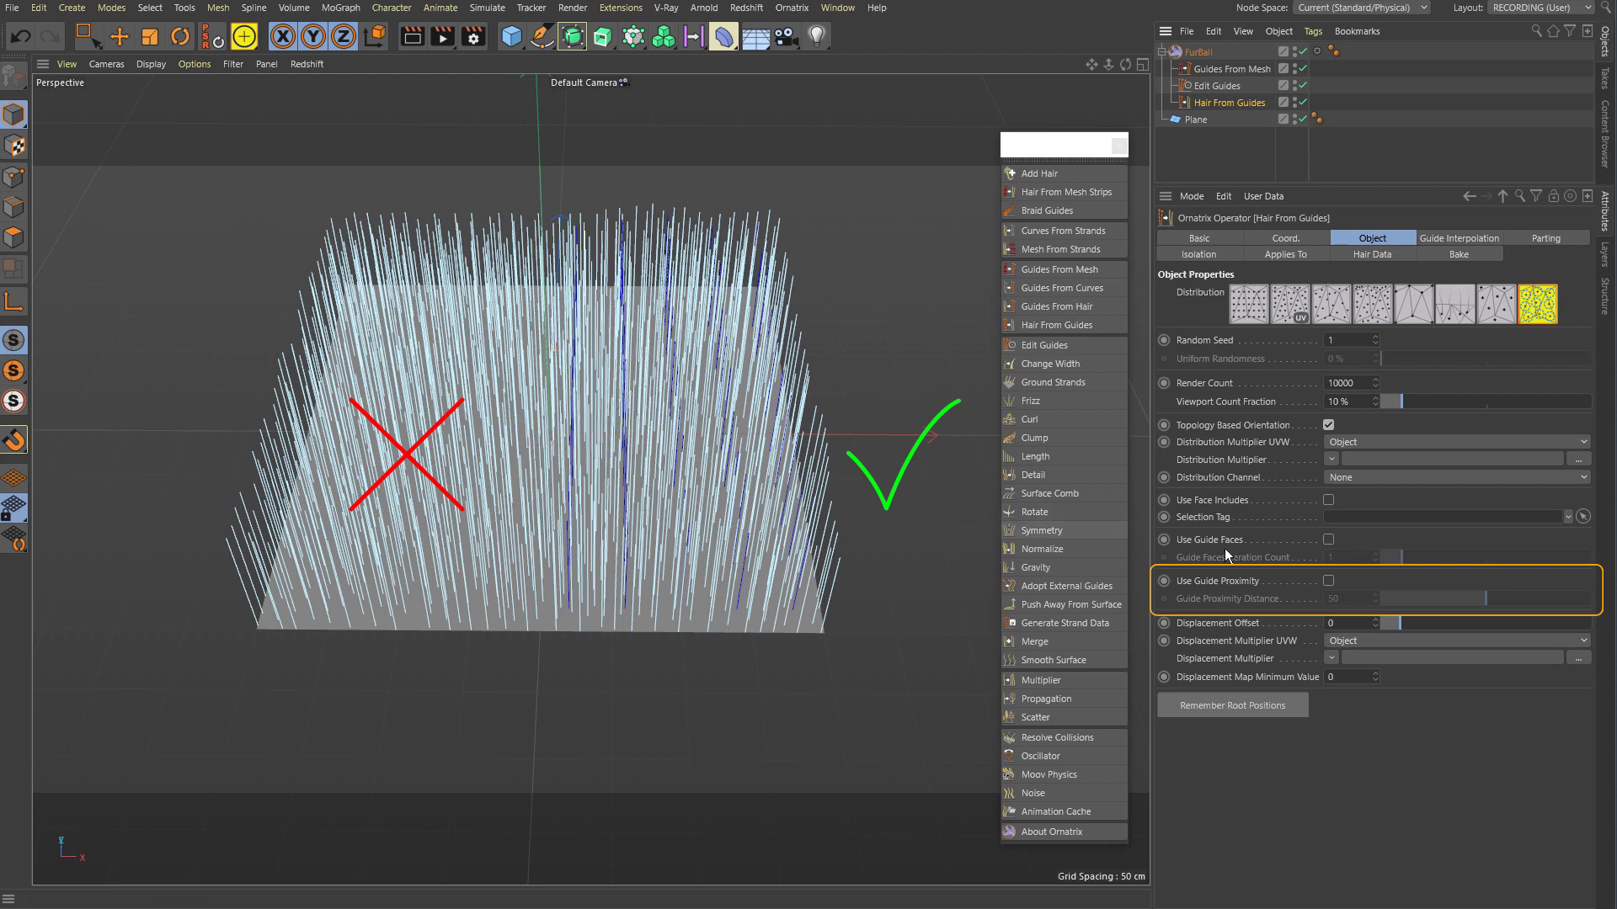
Step: Enable Use Guide Proximity and lower Guide Proximity Distance to 2.2
left_click(1328, 581)
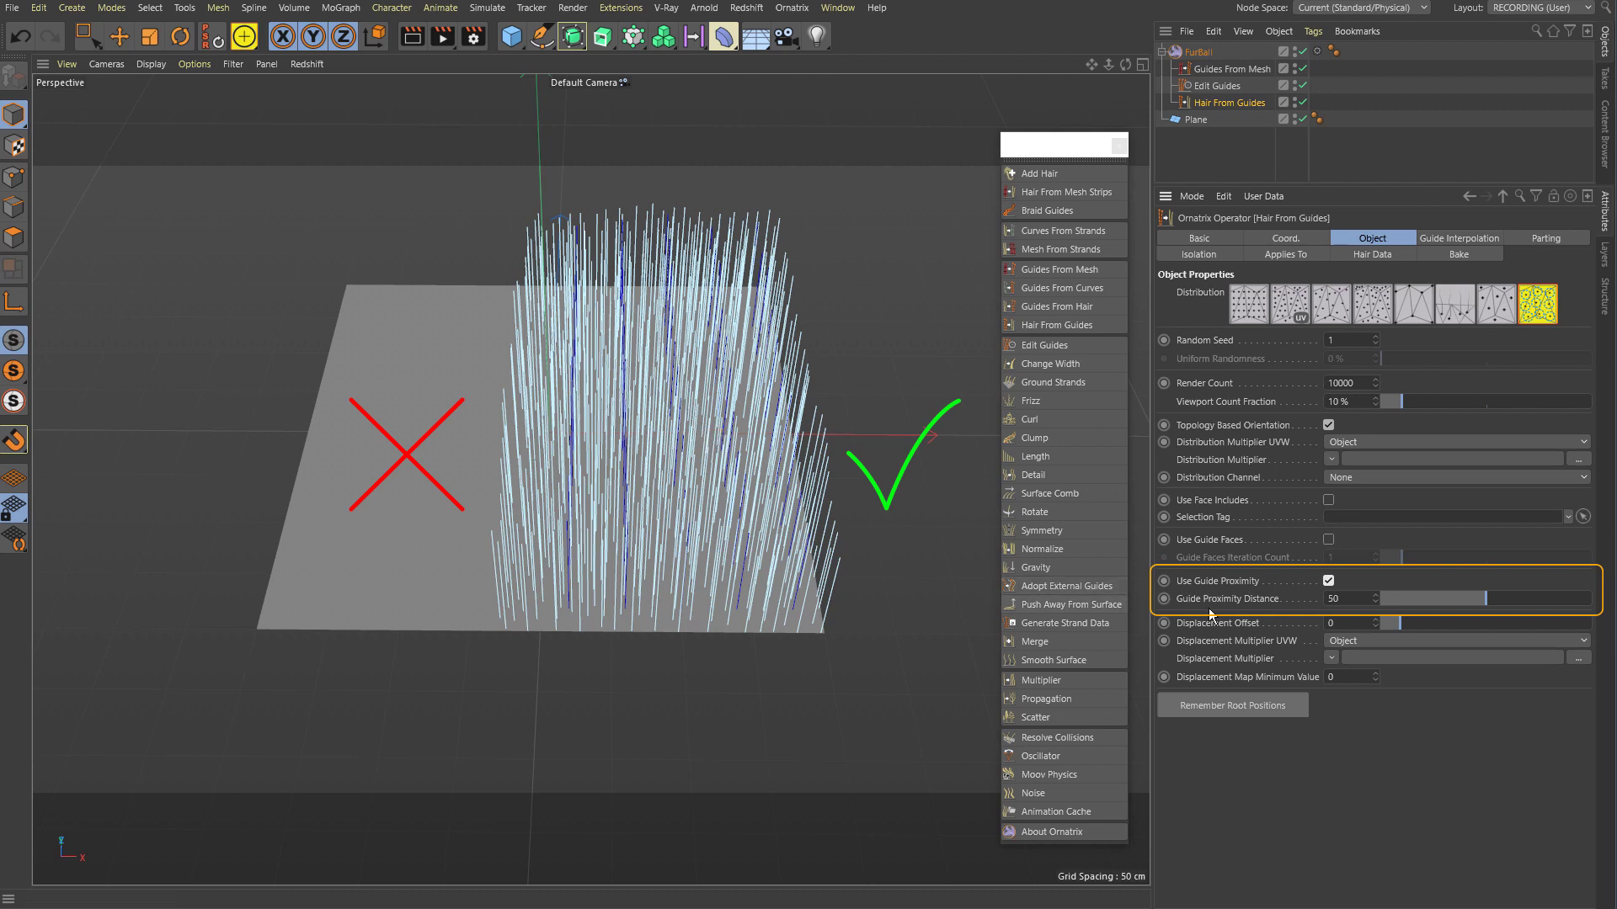
left_click_drag(1480, 601, 1386, 615)
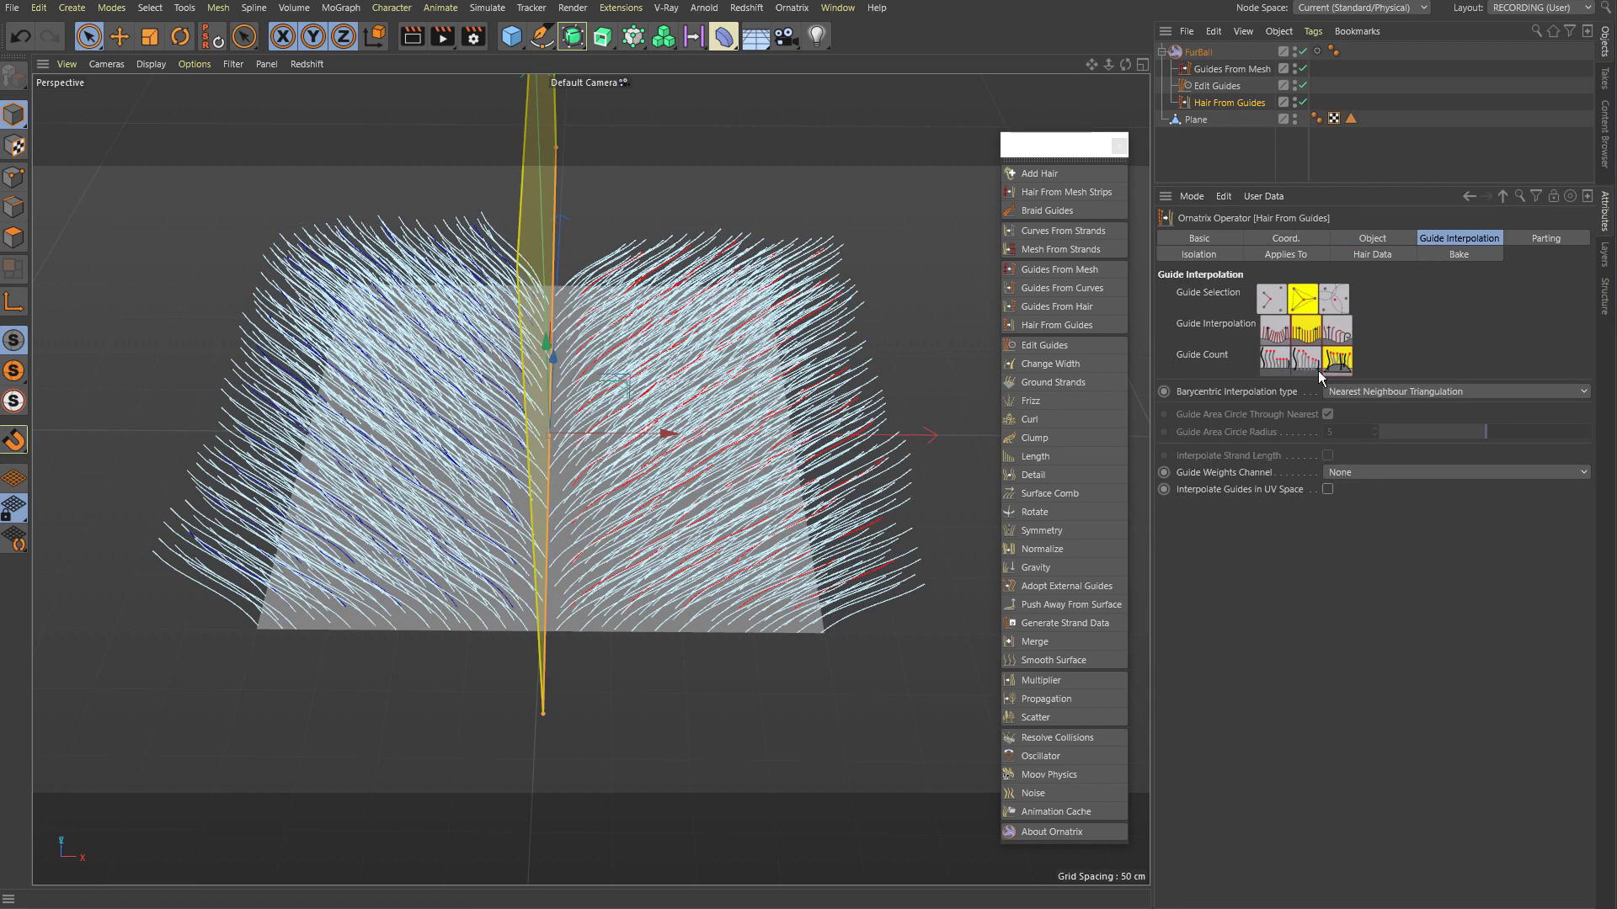
Step: Compare the guide selection modes, manually enlarging the circle area radius
left_click(1272, 301)
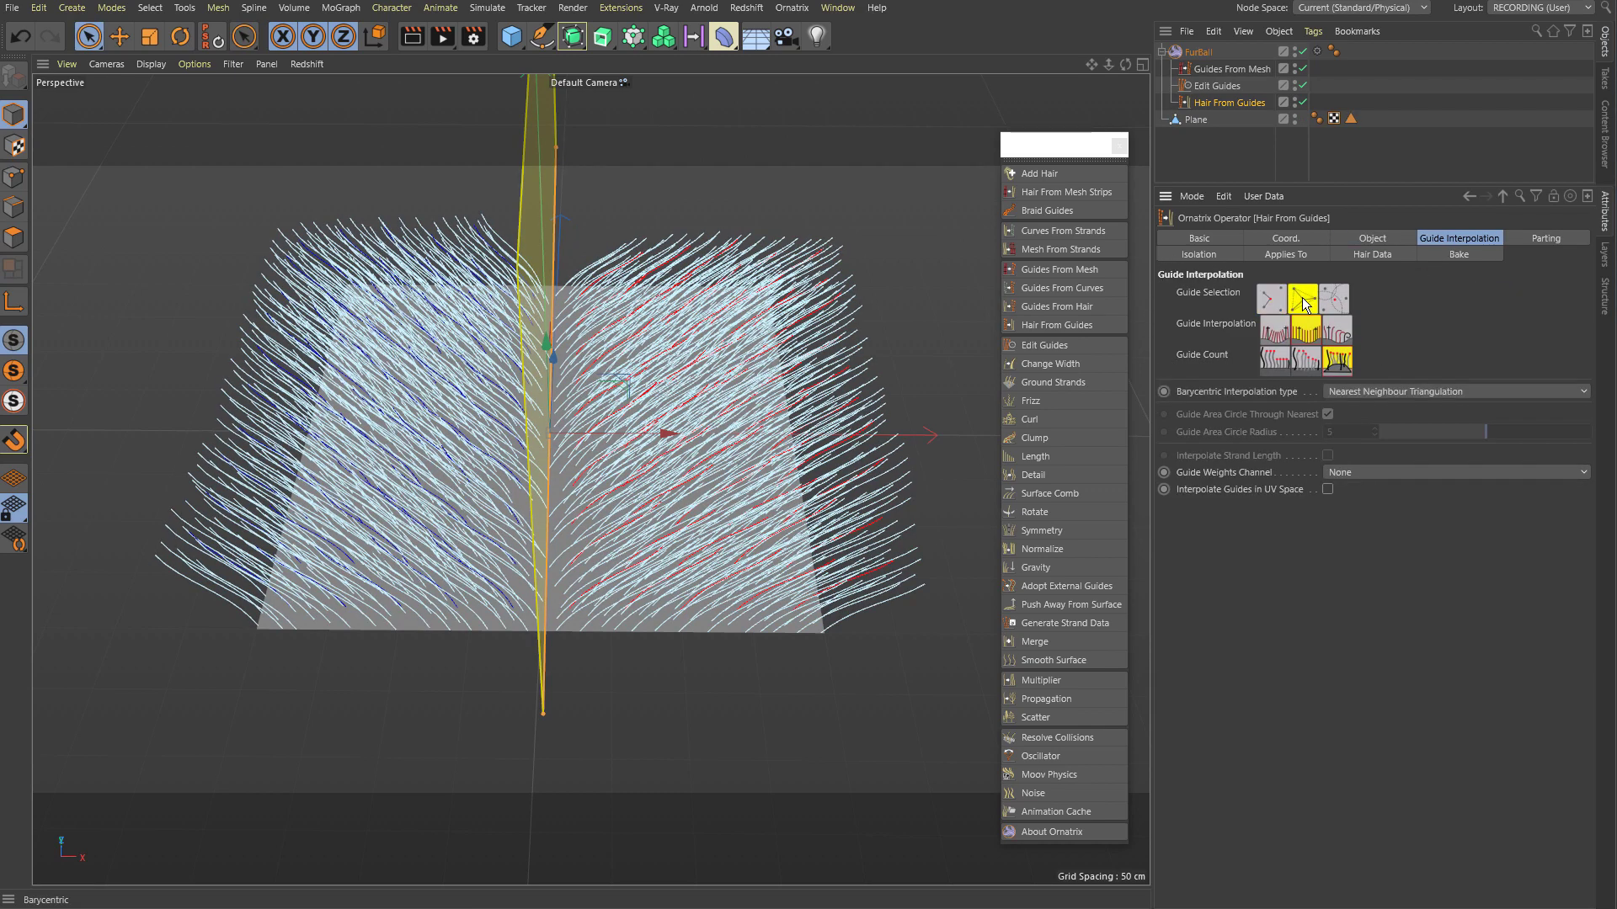
left_click(1334, 303)
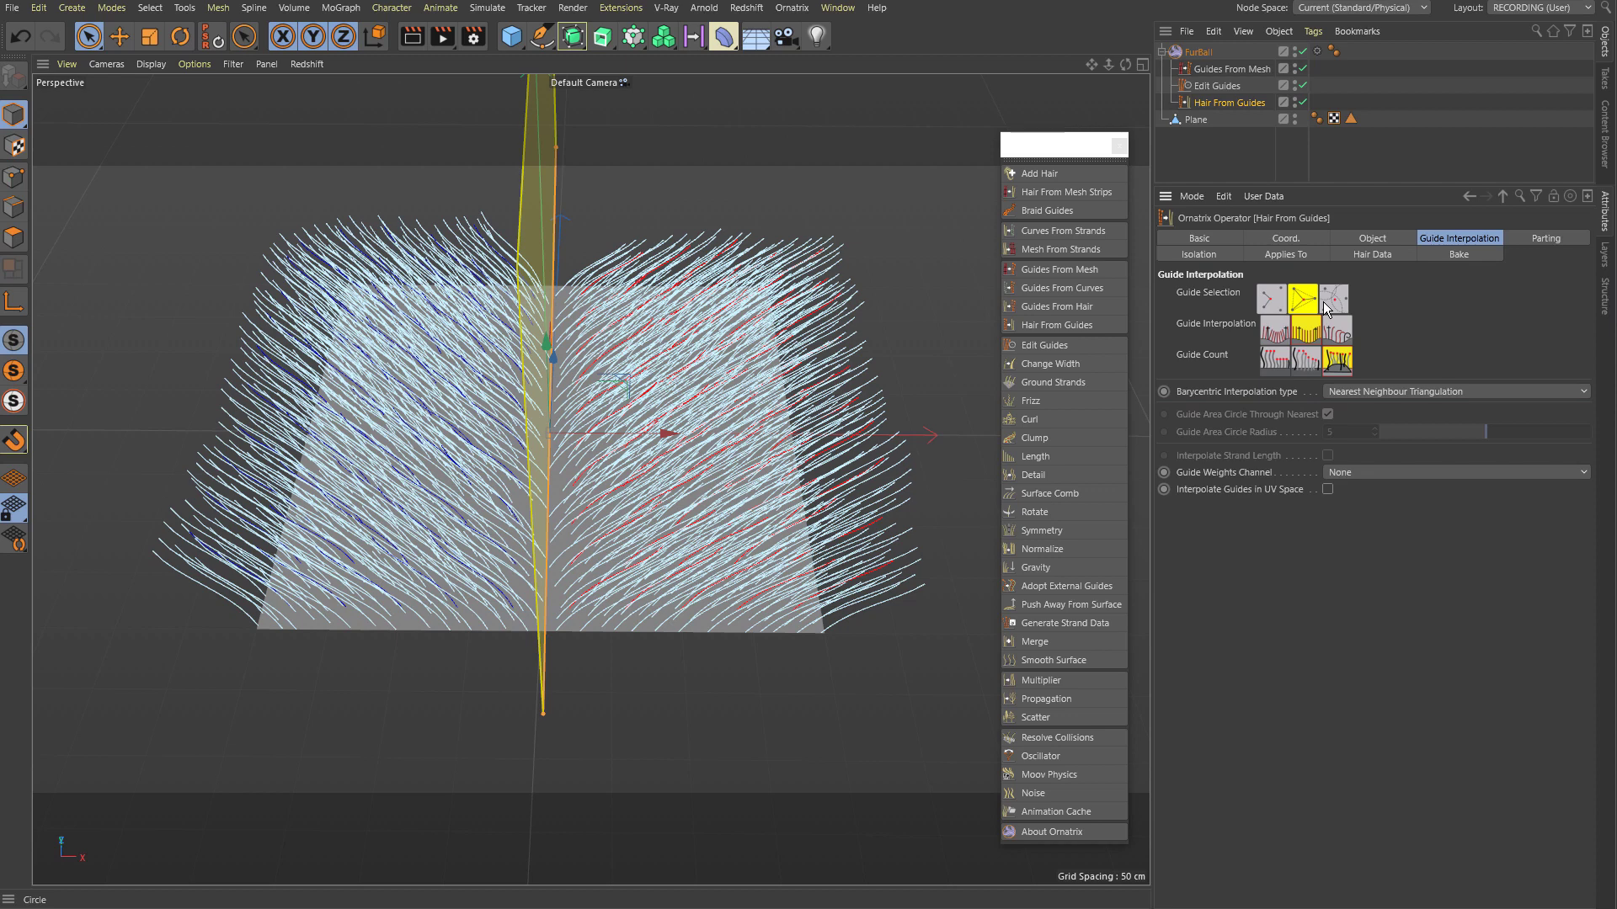
left_click(1335, 301)
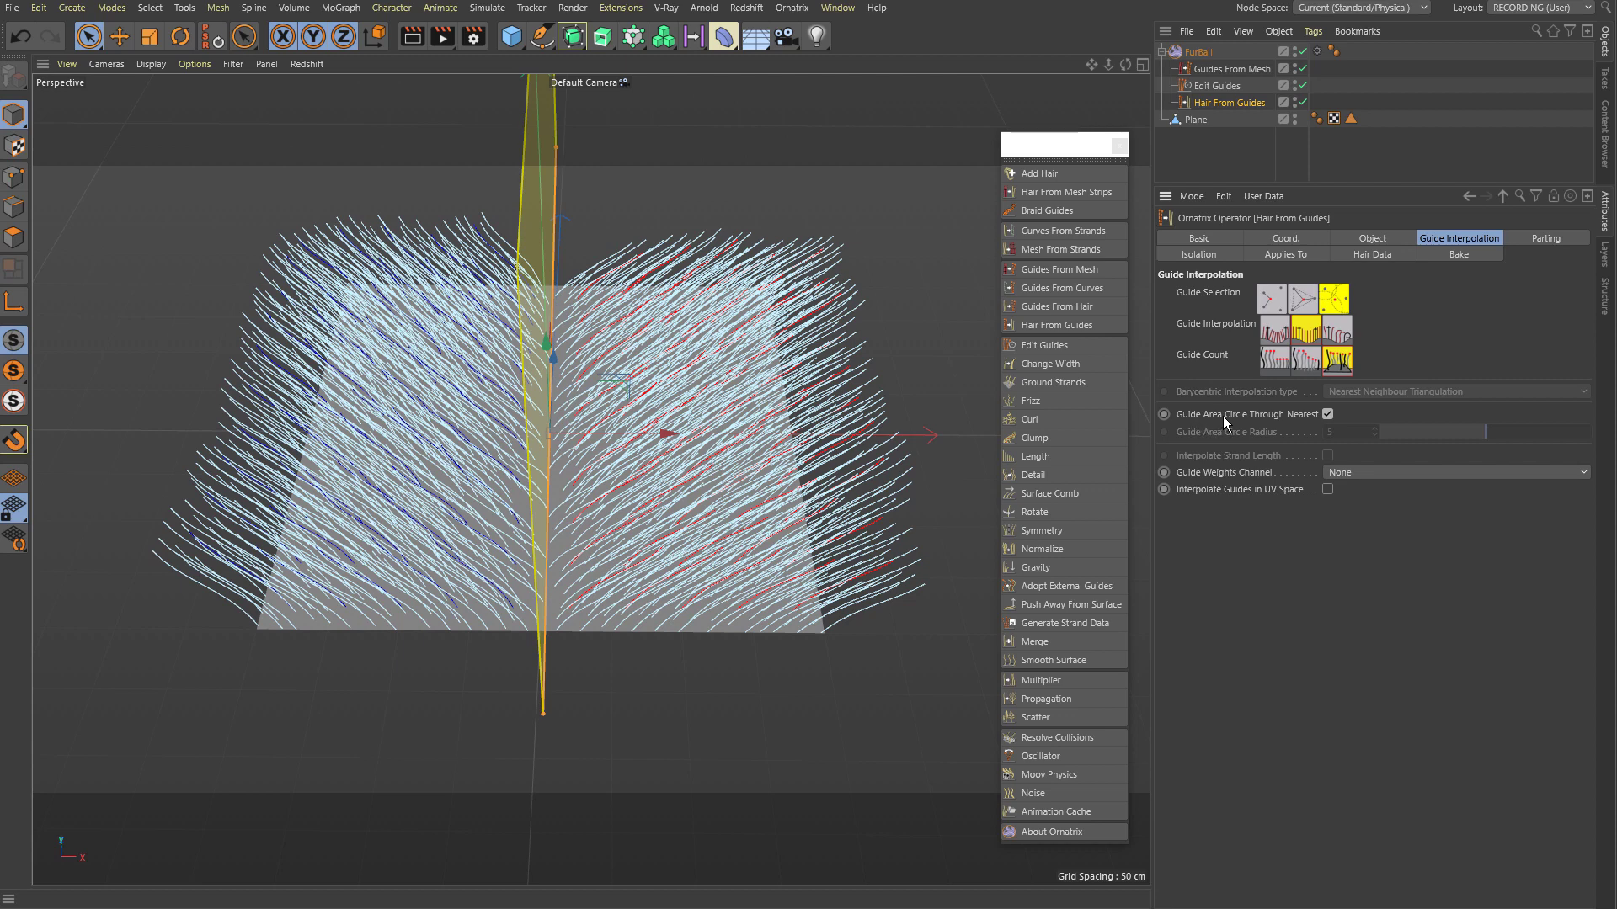
left_click(1326, 415)
mouse_move(1460, 431)
left_mouse_down()
mouse_move(1446, 435)
mouse_move(1590, 433)
mouse_move(1560, 445)
left_mouse_up()
type("10")
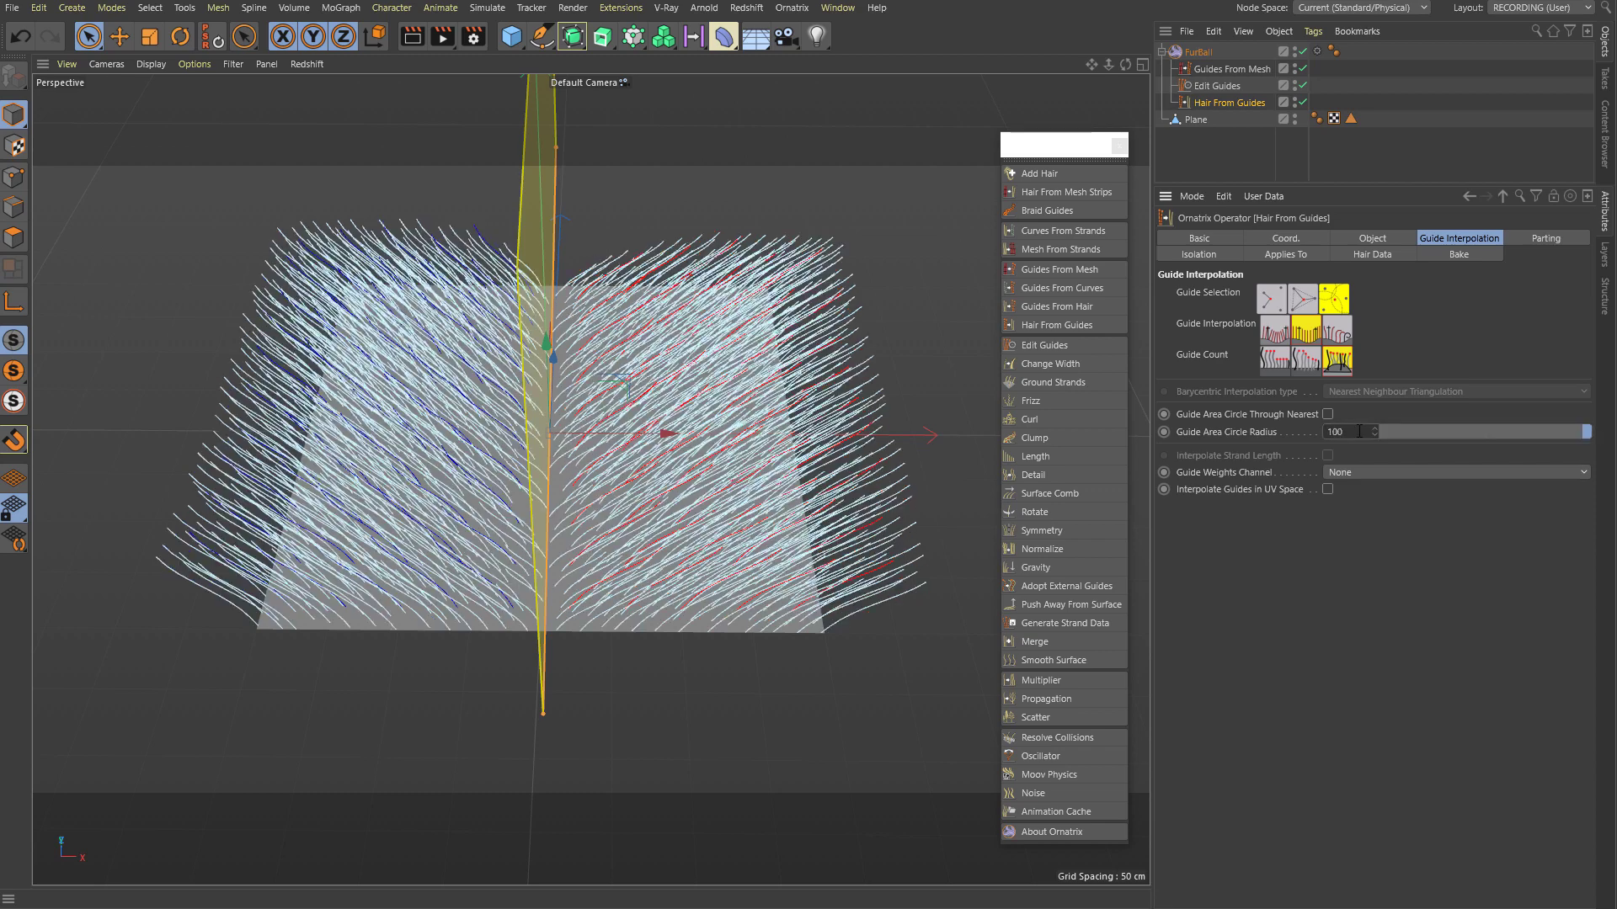
left_click(1302, 298)
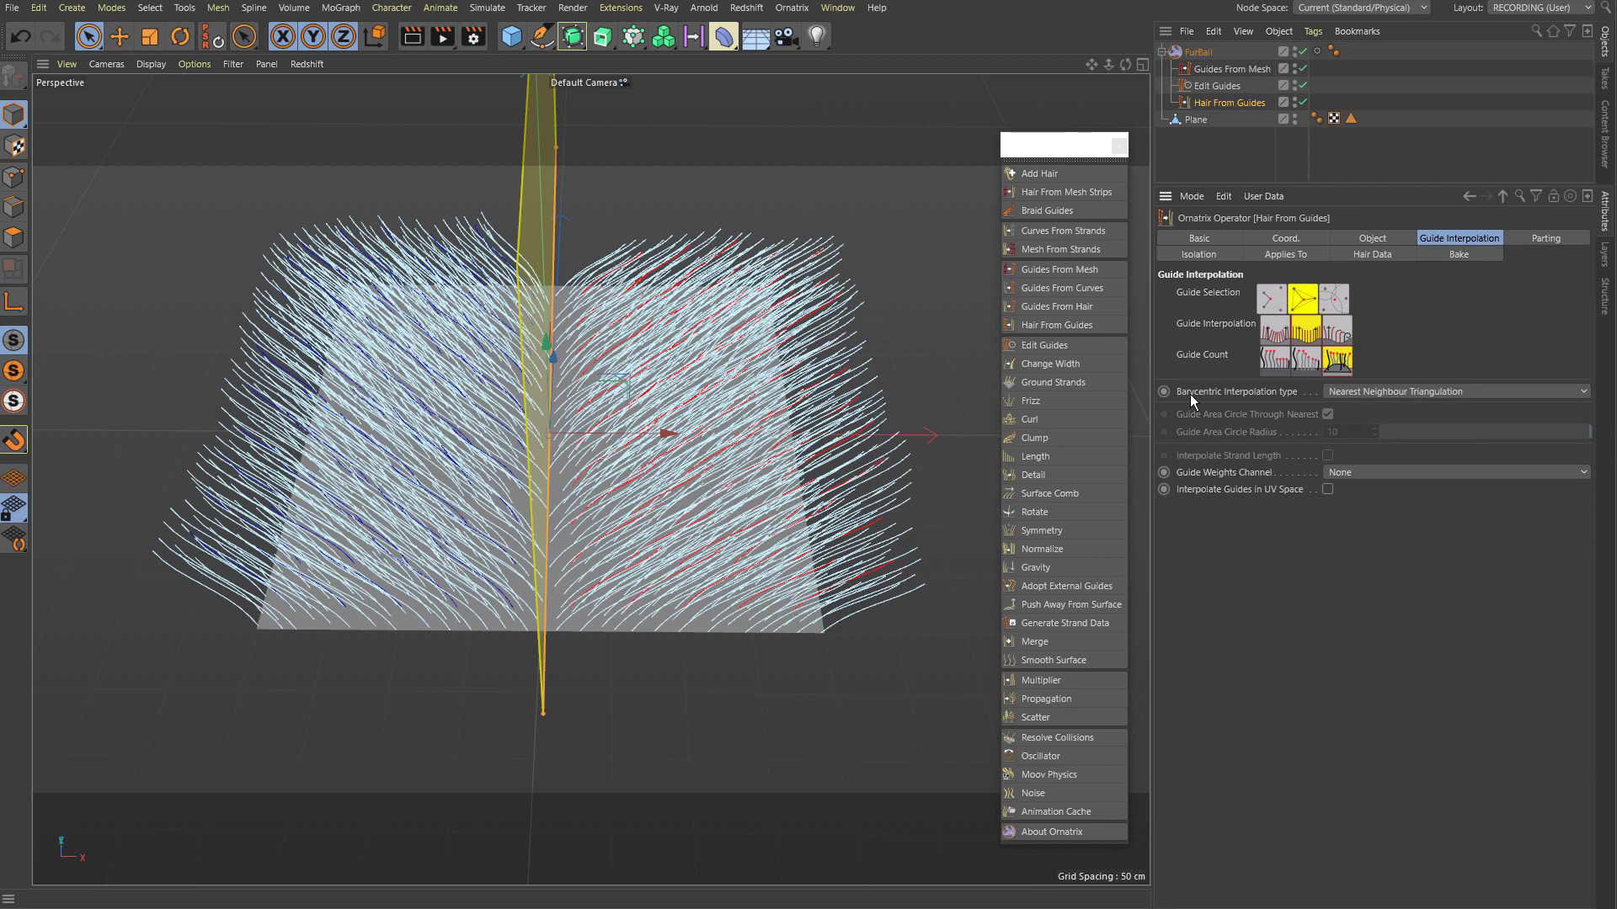
Step: Try each barycentric interpolation type, settling on Distribution Mesh
left_click(1382, 393)
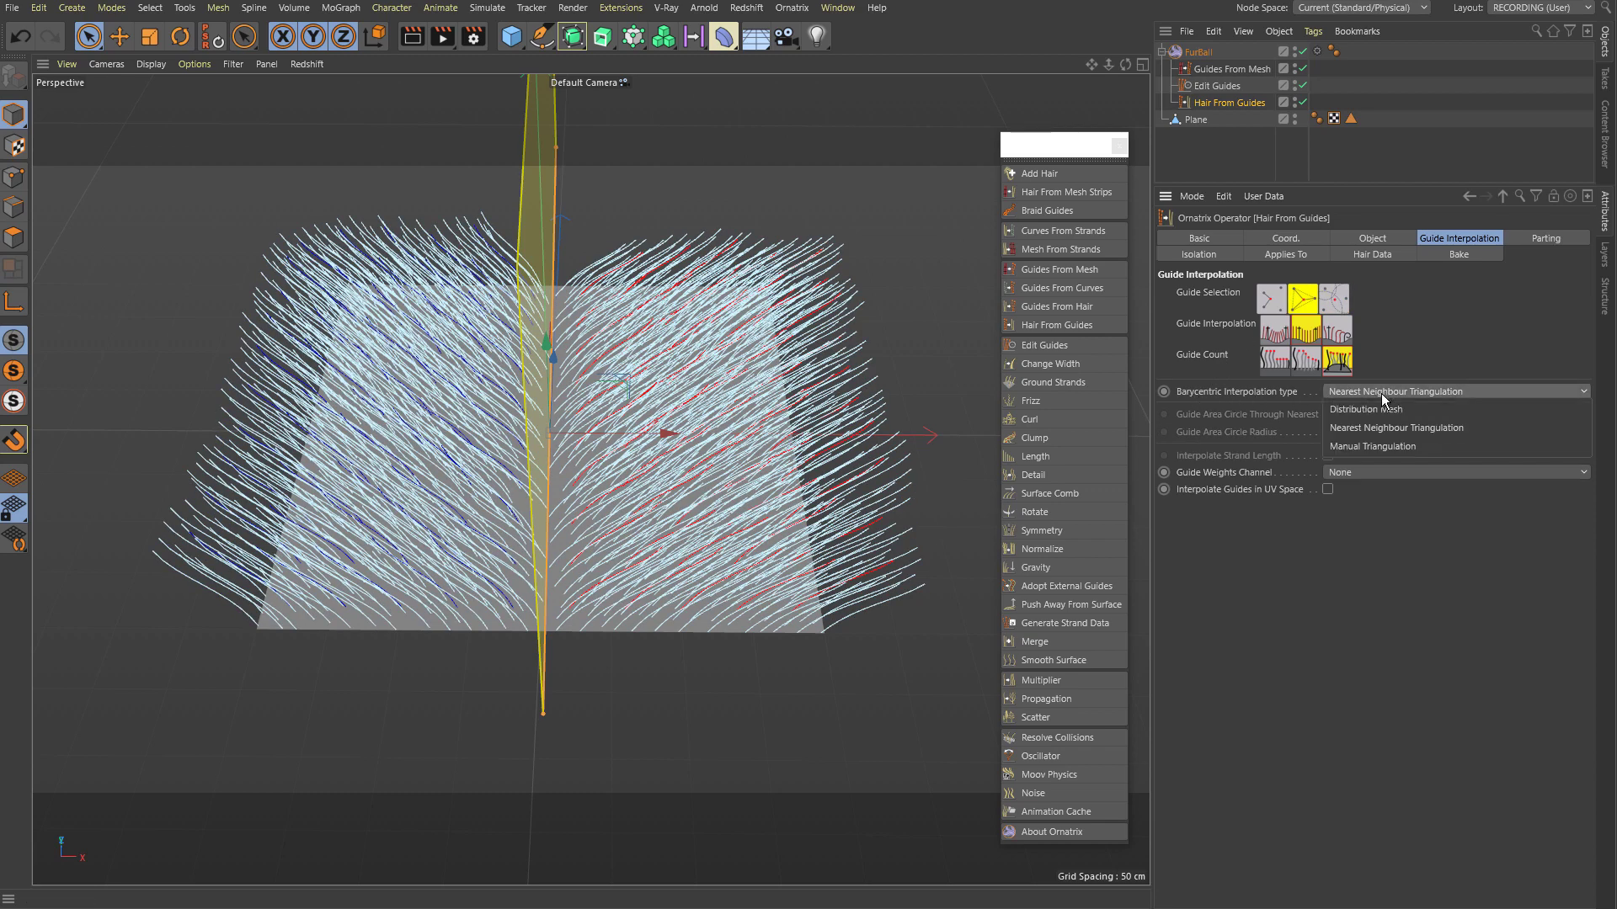
left_click(1382, 405)
left_click(1381, 392)
left_click(1378, 428)
left_click(1370, 389)
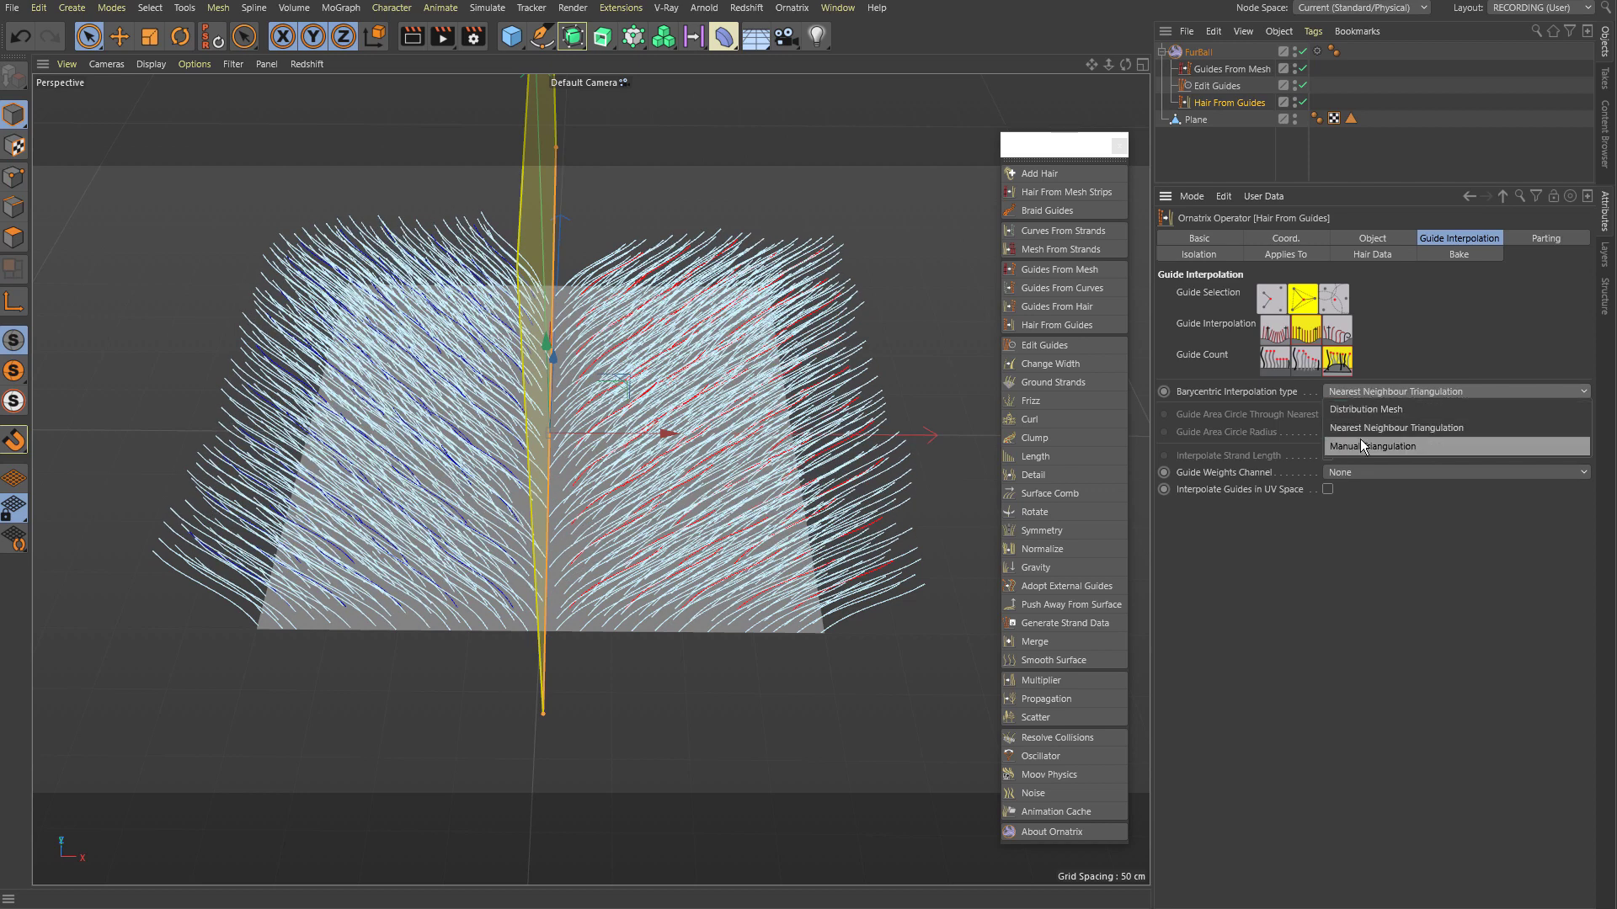
left_click(1362, 447)
left_click(1371, 391)
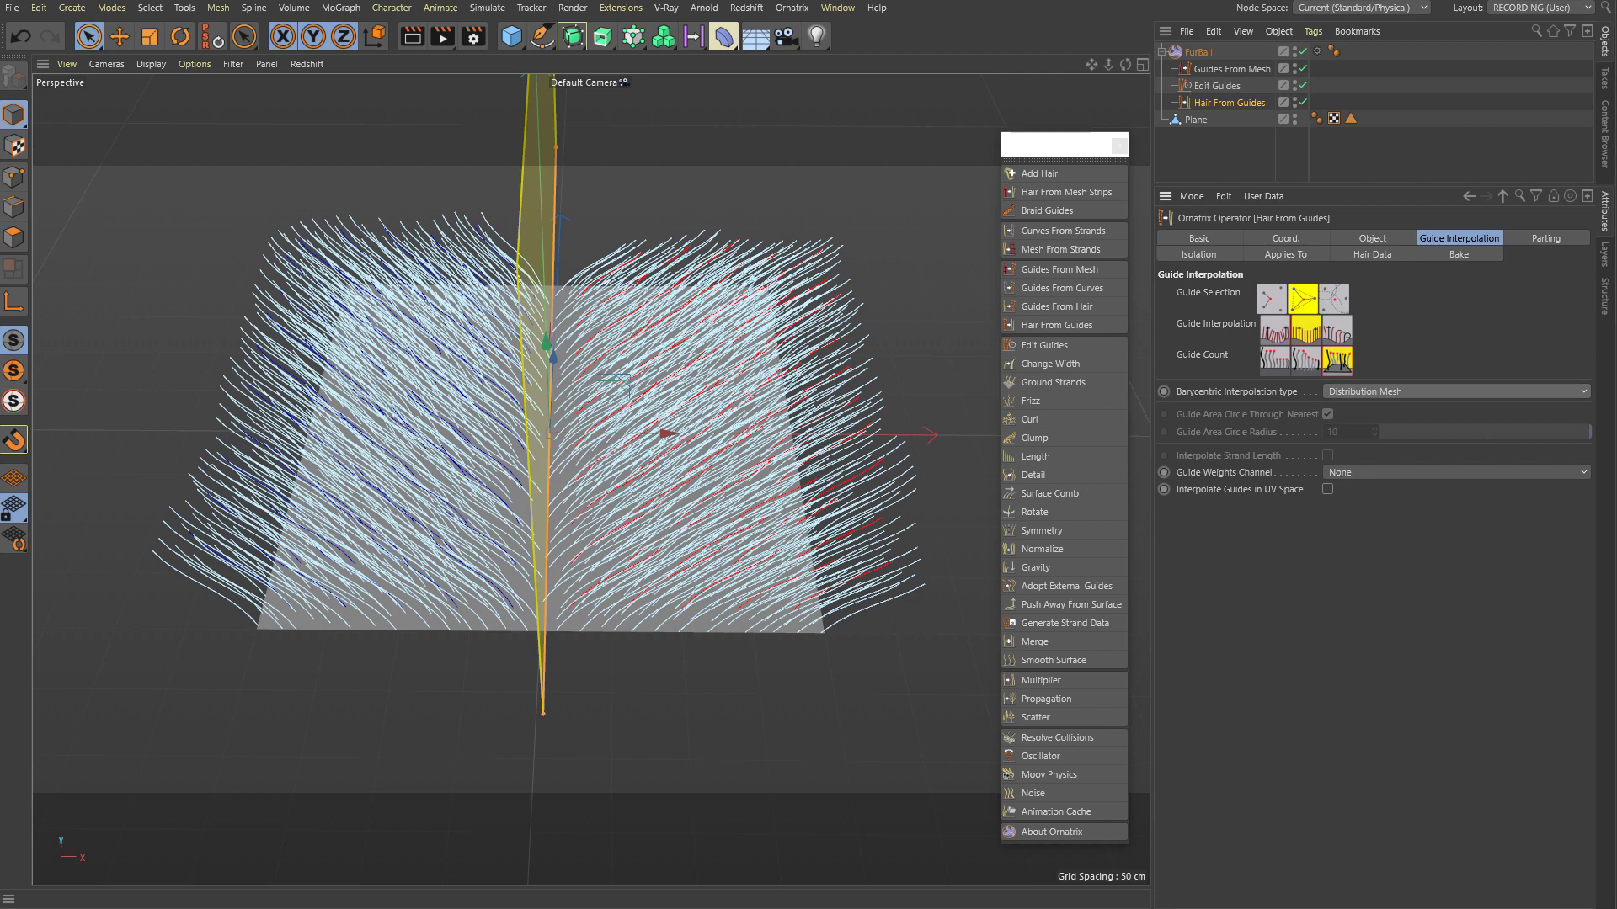
left_click(1545, 241)
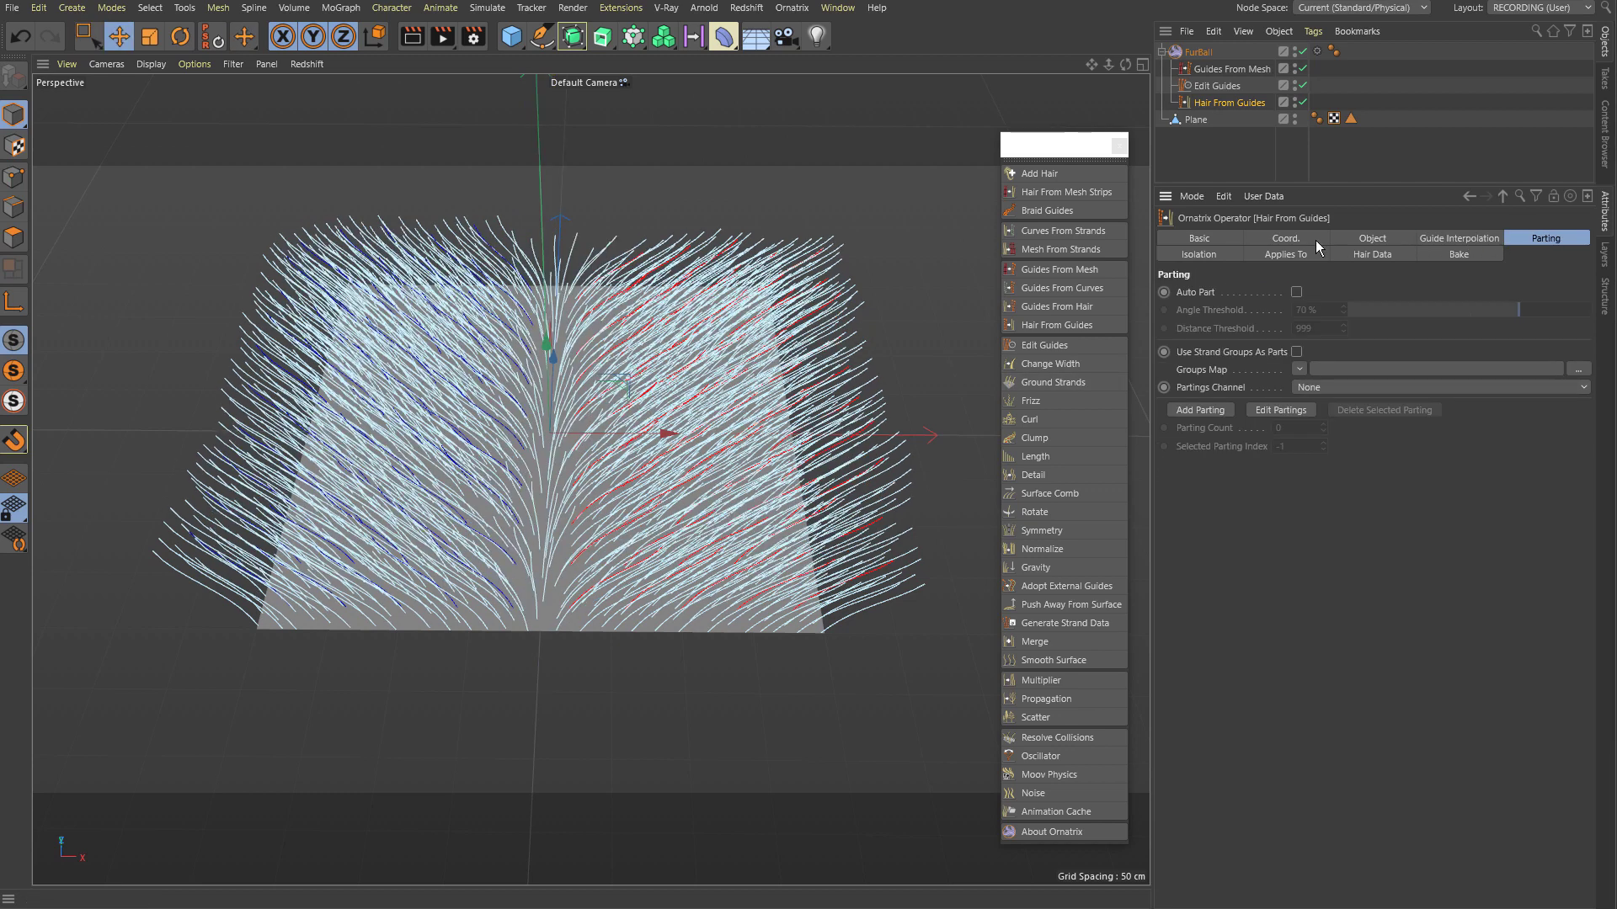
left_click(1296, 294)
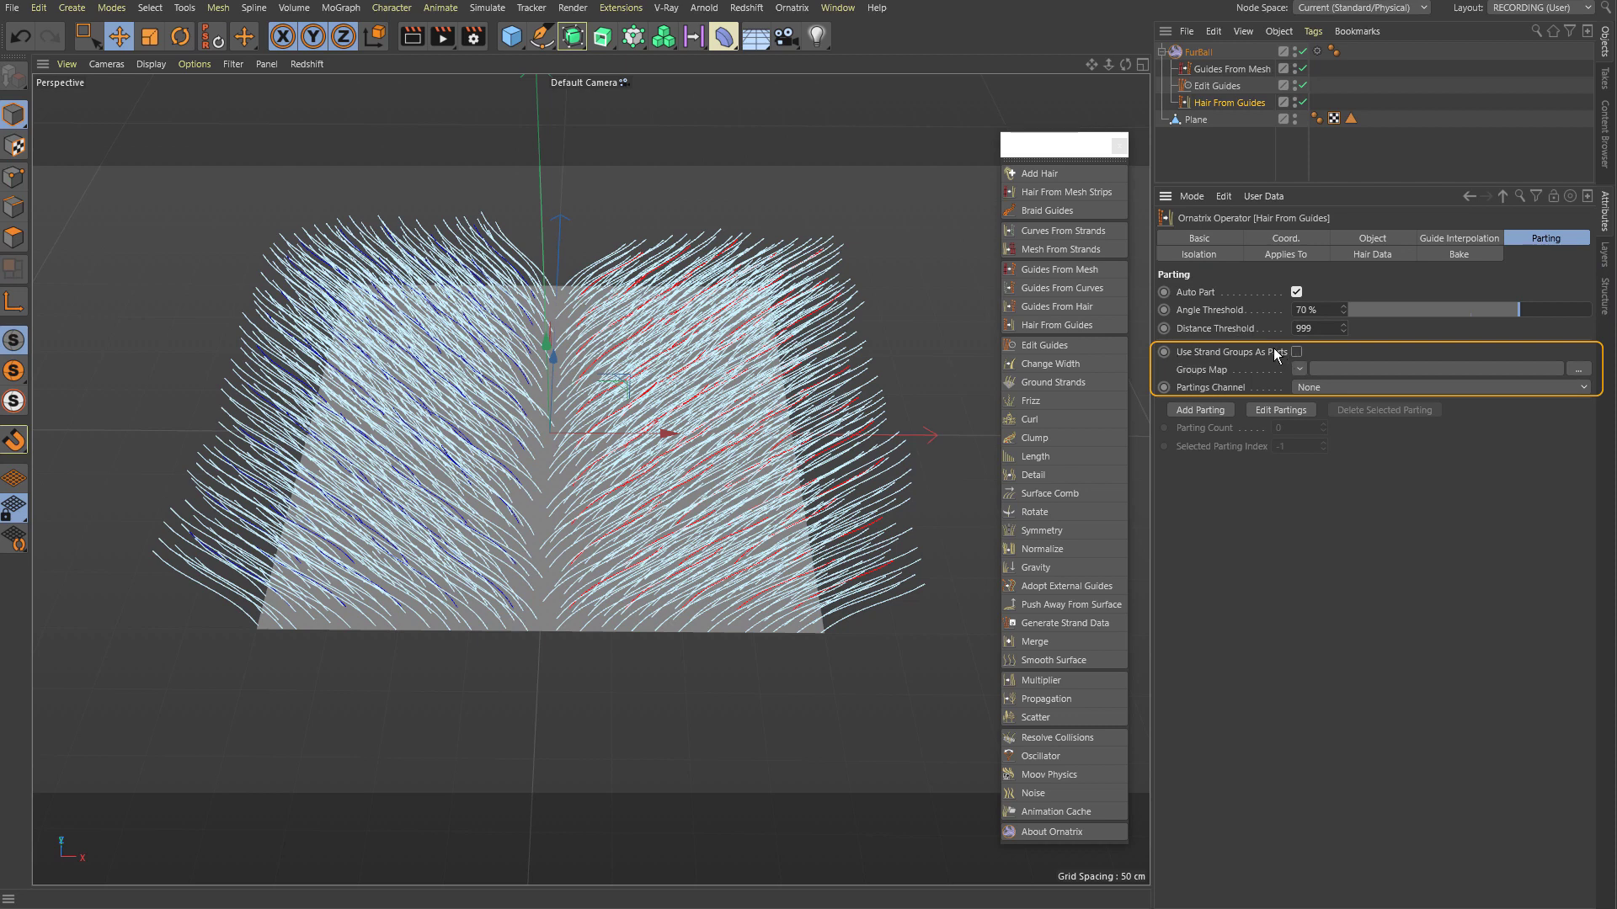
left_click(1296, 293)
left_click(1204, 409)
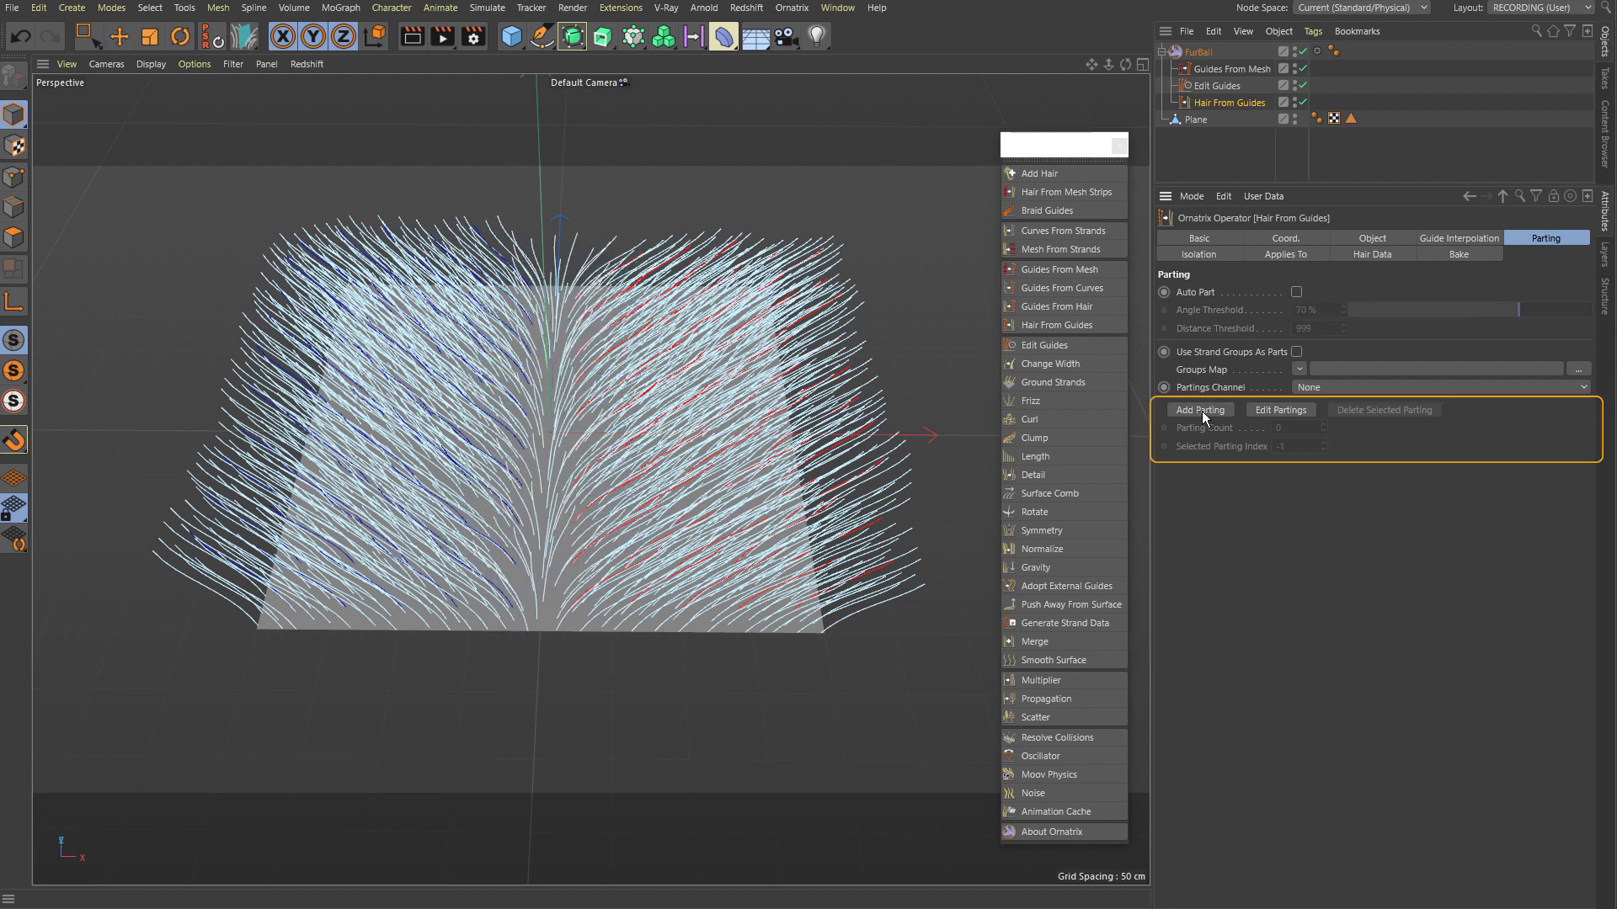
left_click_drag(552, 366, 544, 714)
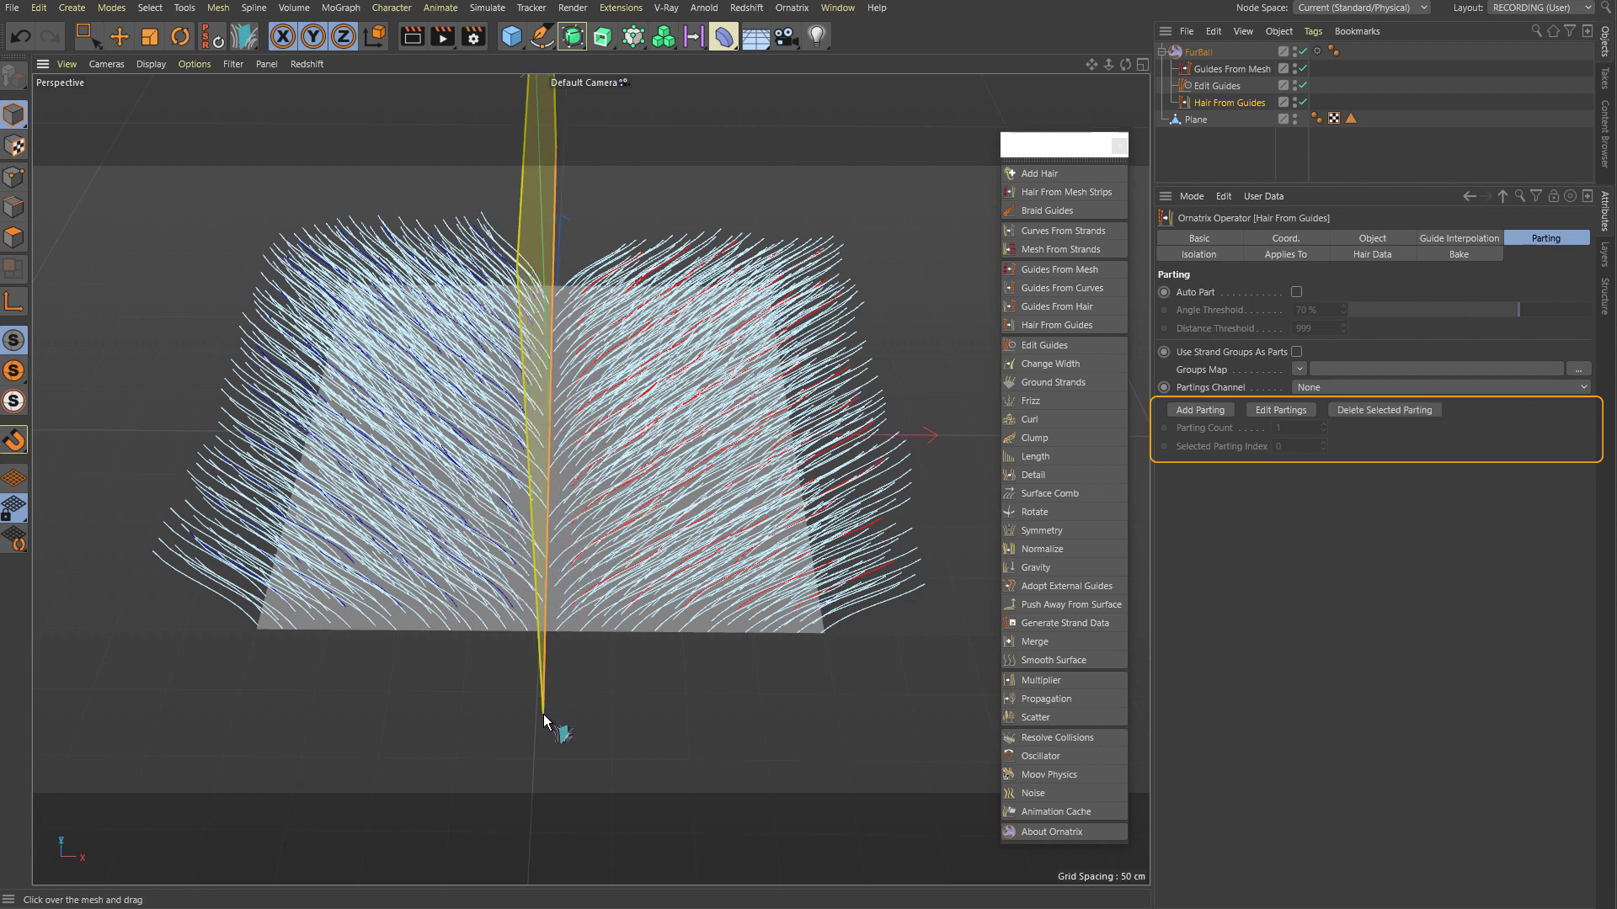
left_click(1217, 87)
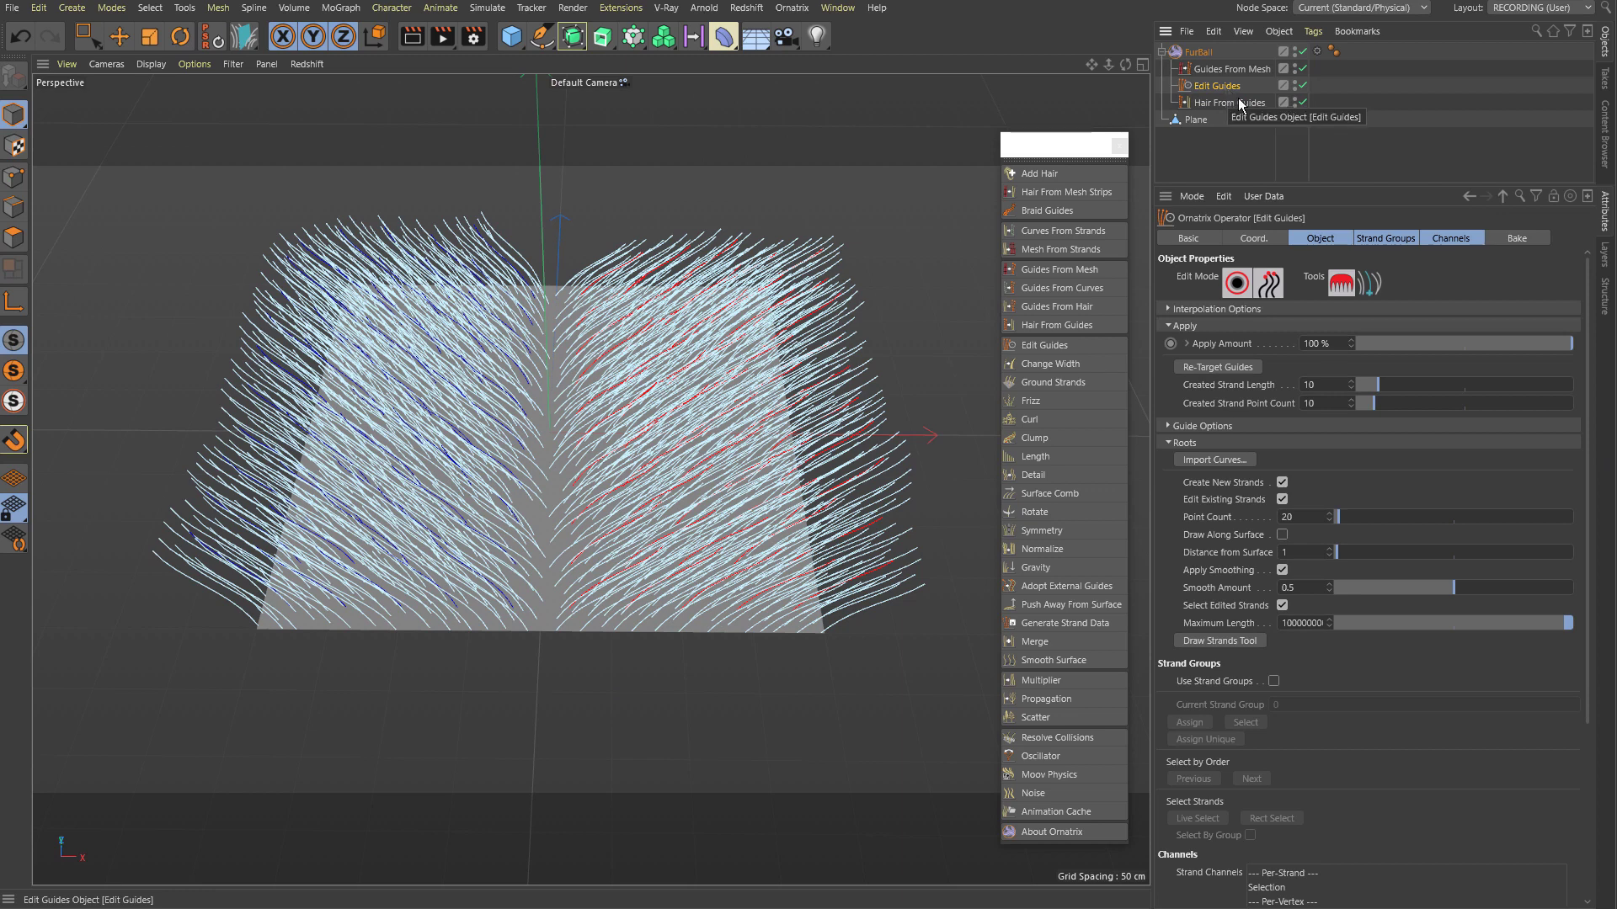
left_click(1244, 102)
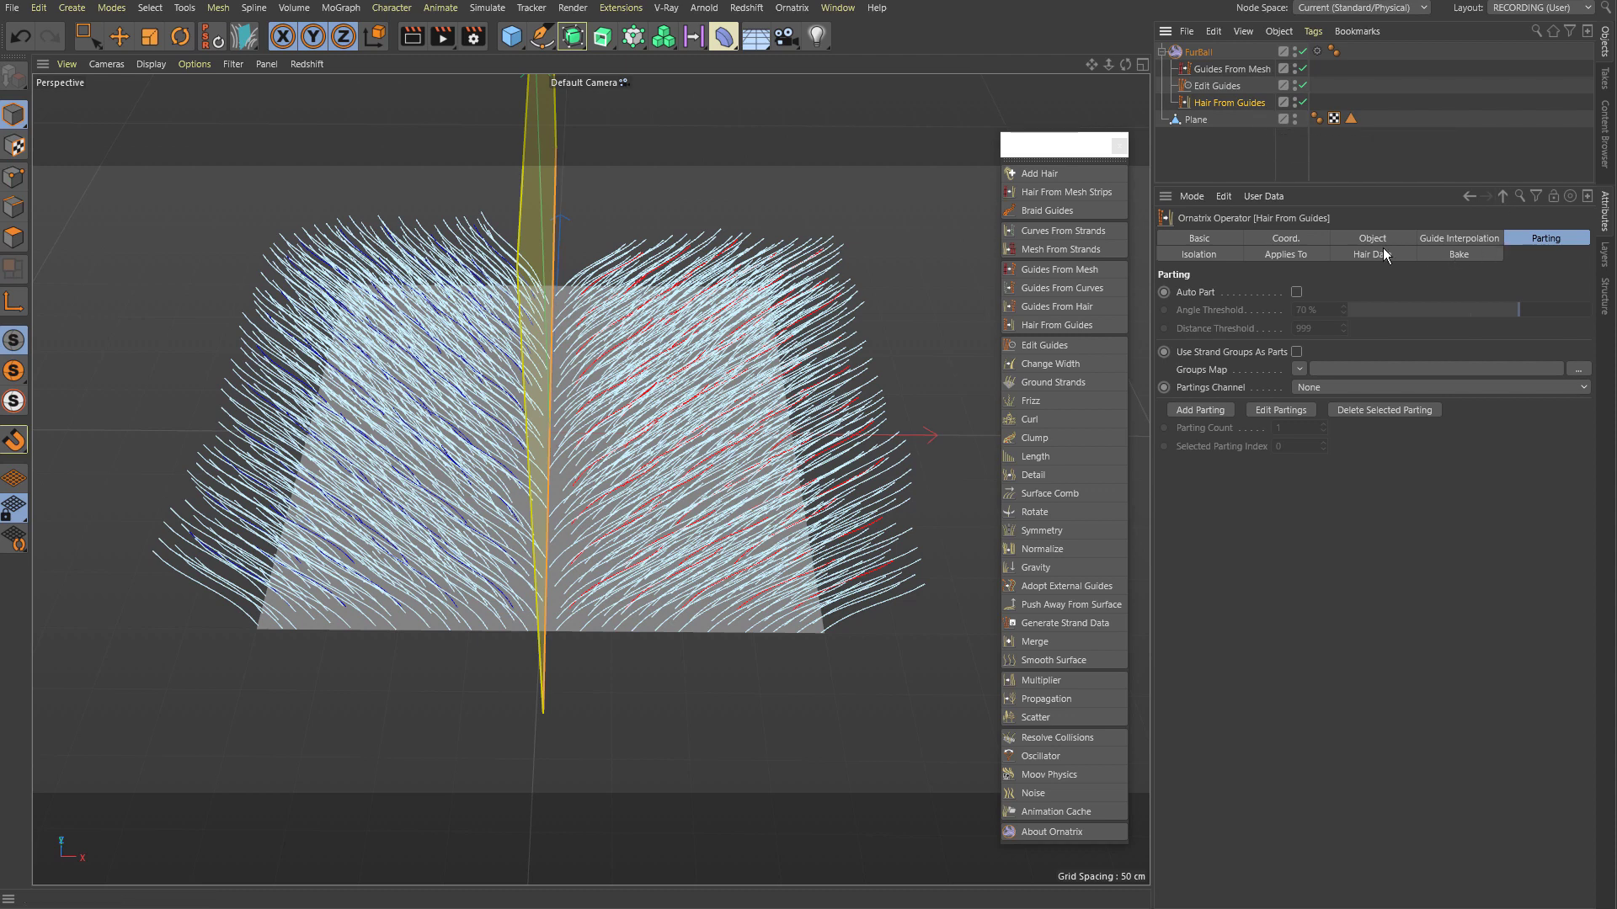
Step: Isolate the right-side and then the upper hair patches, unhiding all in between
left_click(1214, 252)
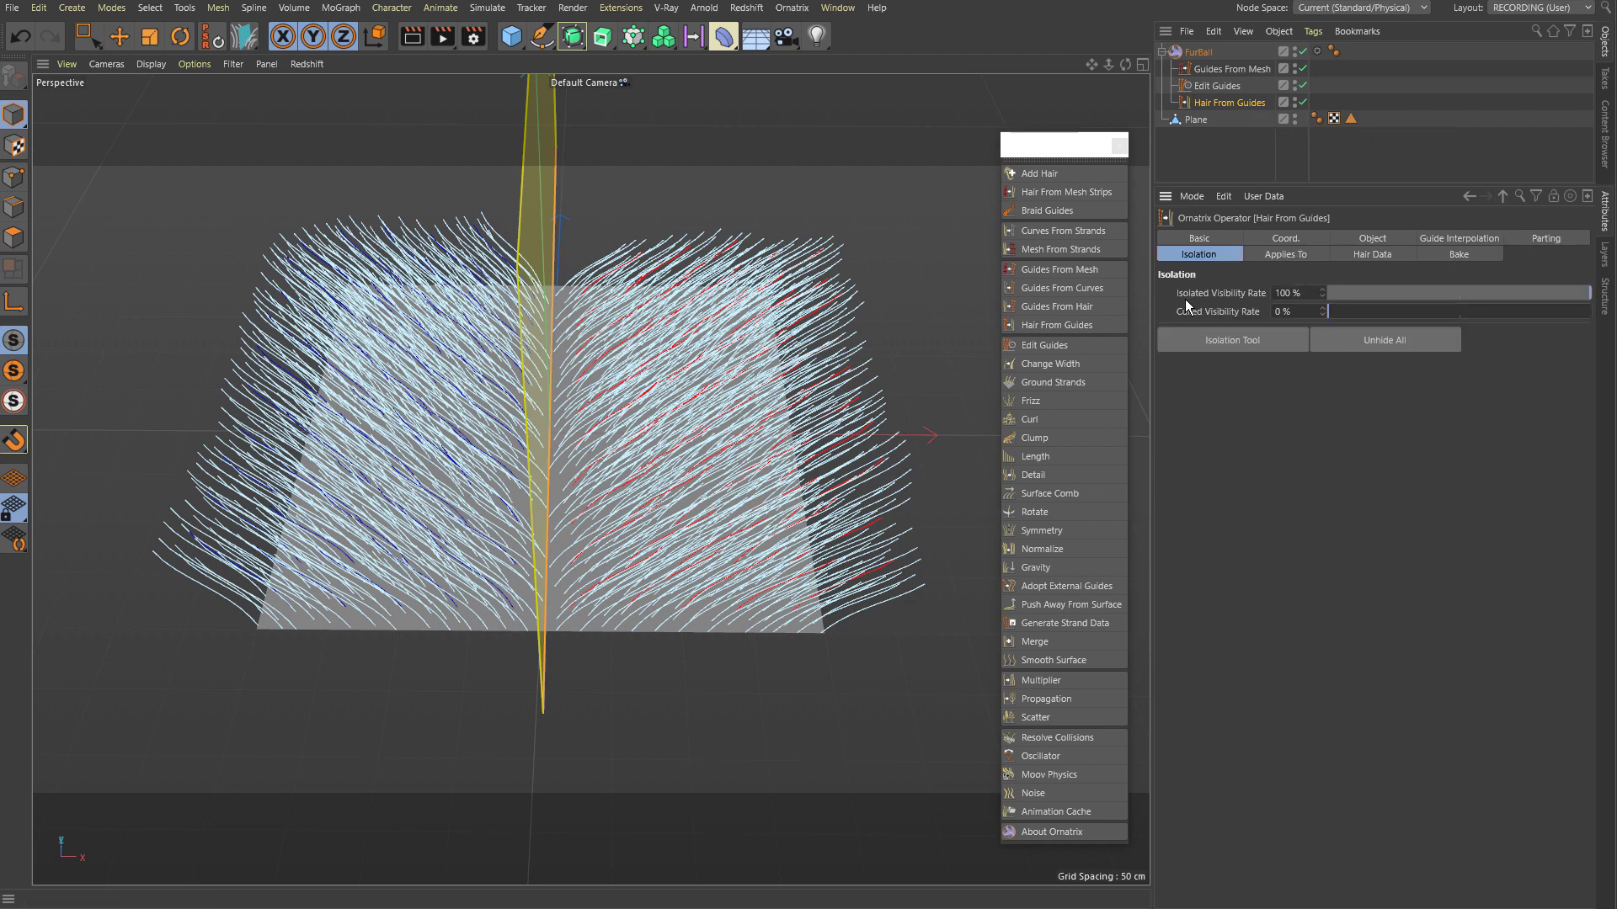
left_click(1224, 341)
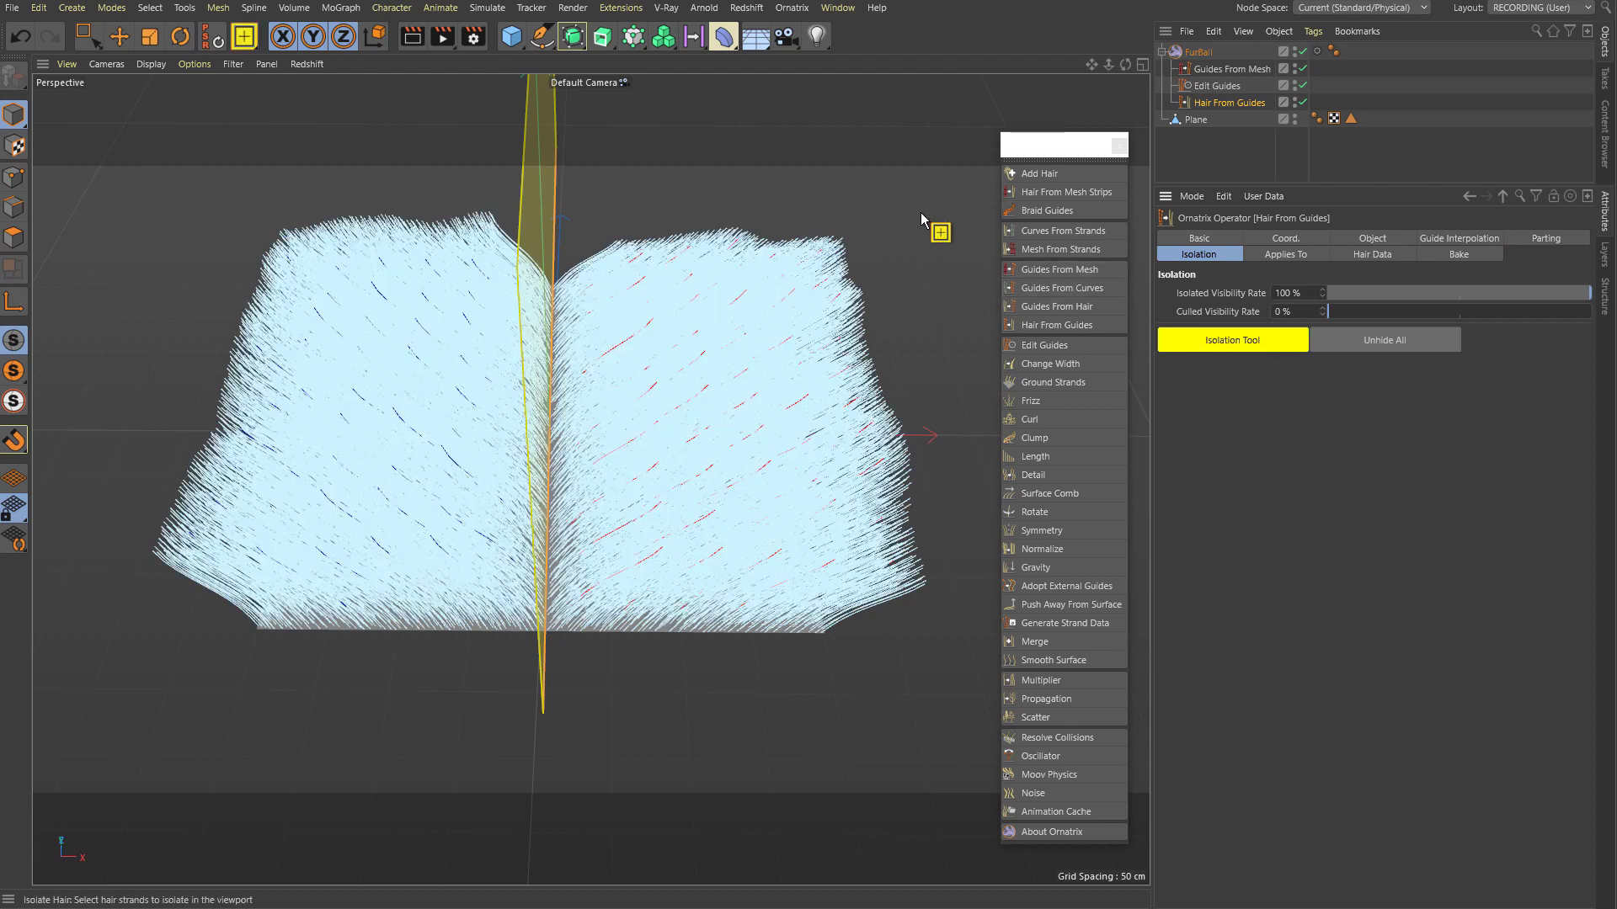
left_click_drag(929, 209, 685, 471)
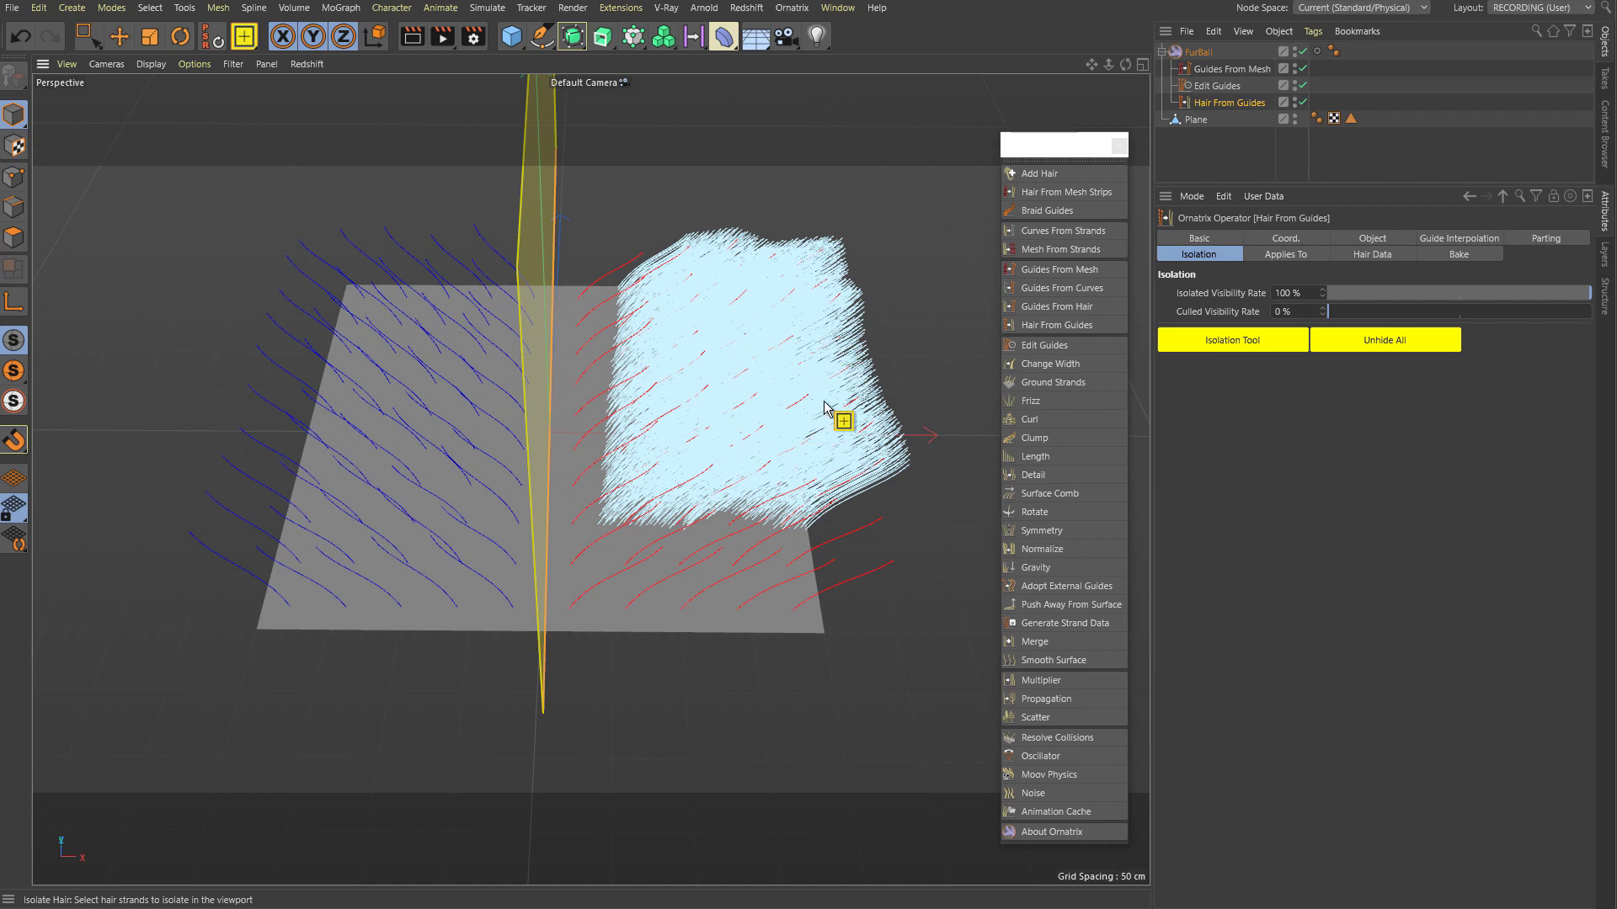
left_click(1358, 342)
left_click(1255, 347)
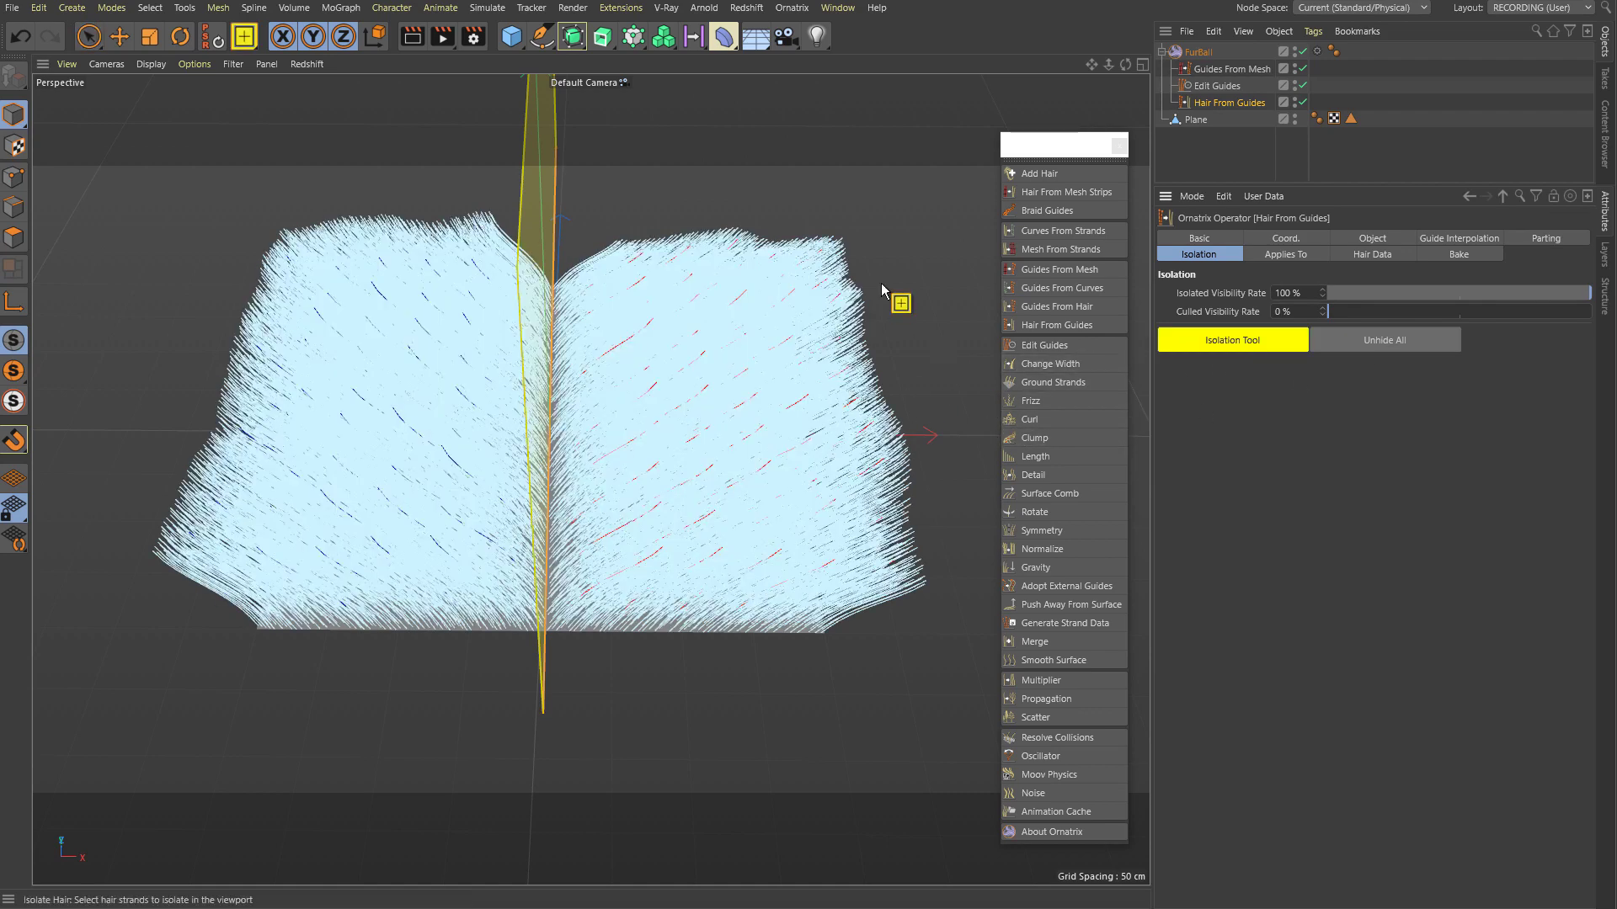
mouse_move(918, 179)
left_mouse_down()
mouse_move(511, 372)
mouse_move(143, 408)
left_mouse_up()
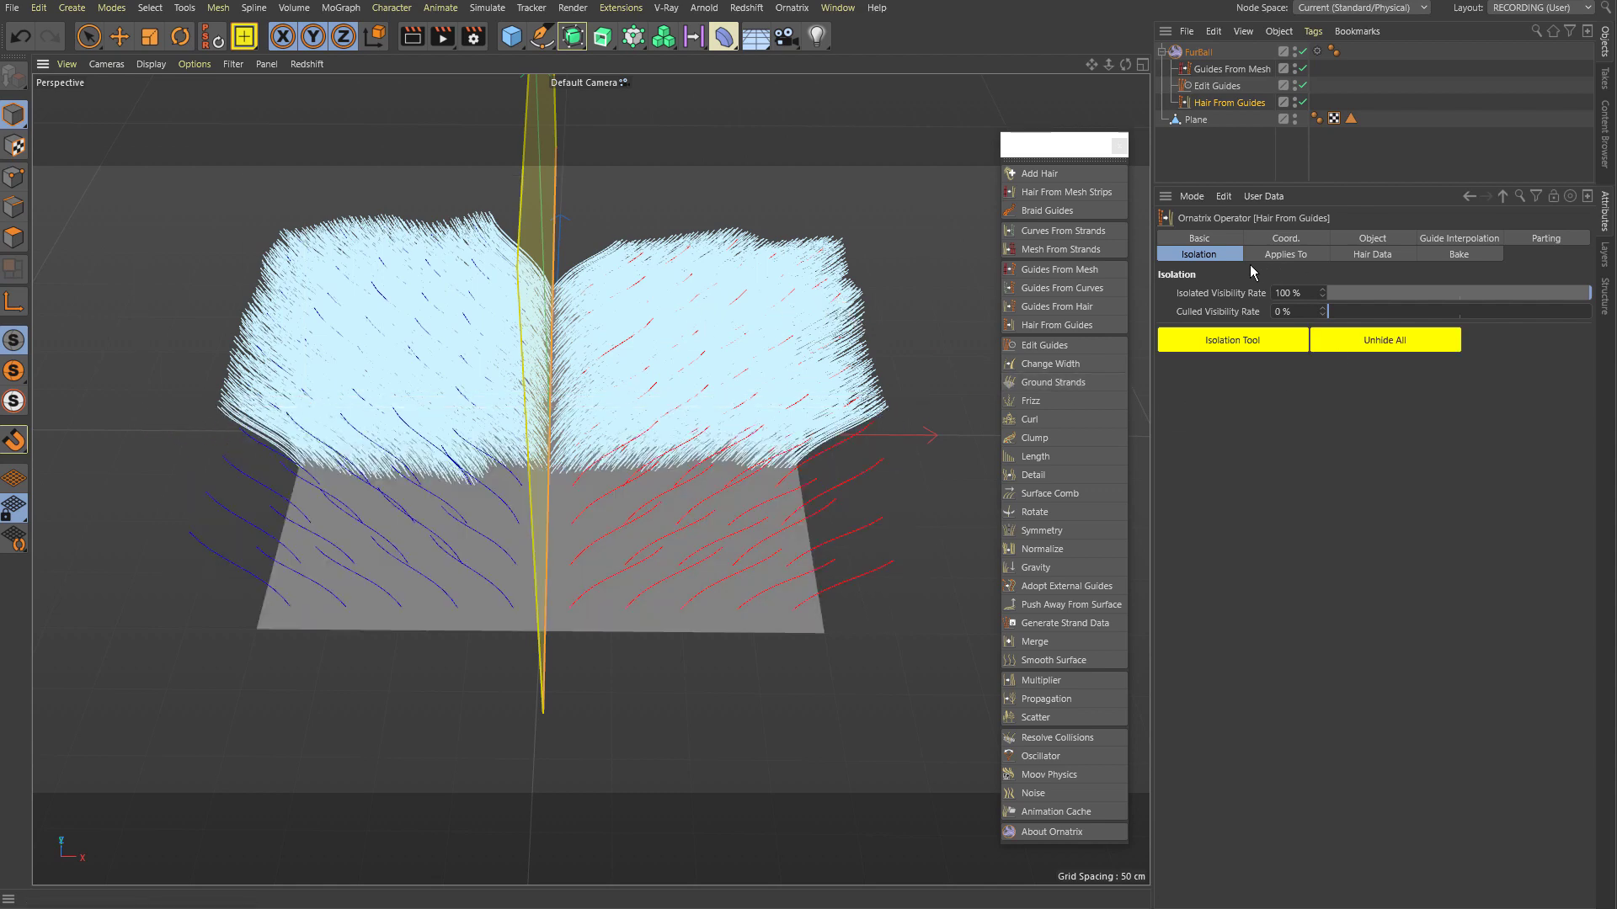
Step: Collapse the stack into Baked Hair and raise Display Fraction to 100%
left_click(1461, 257)
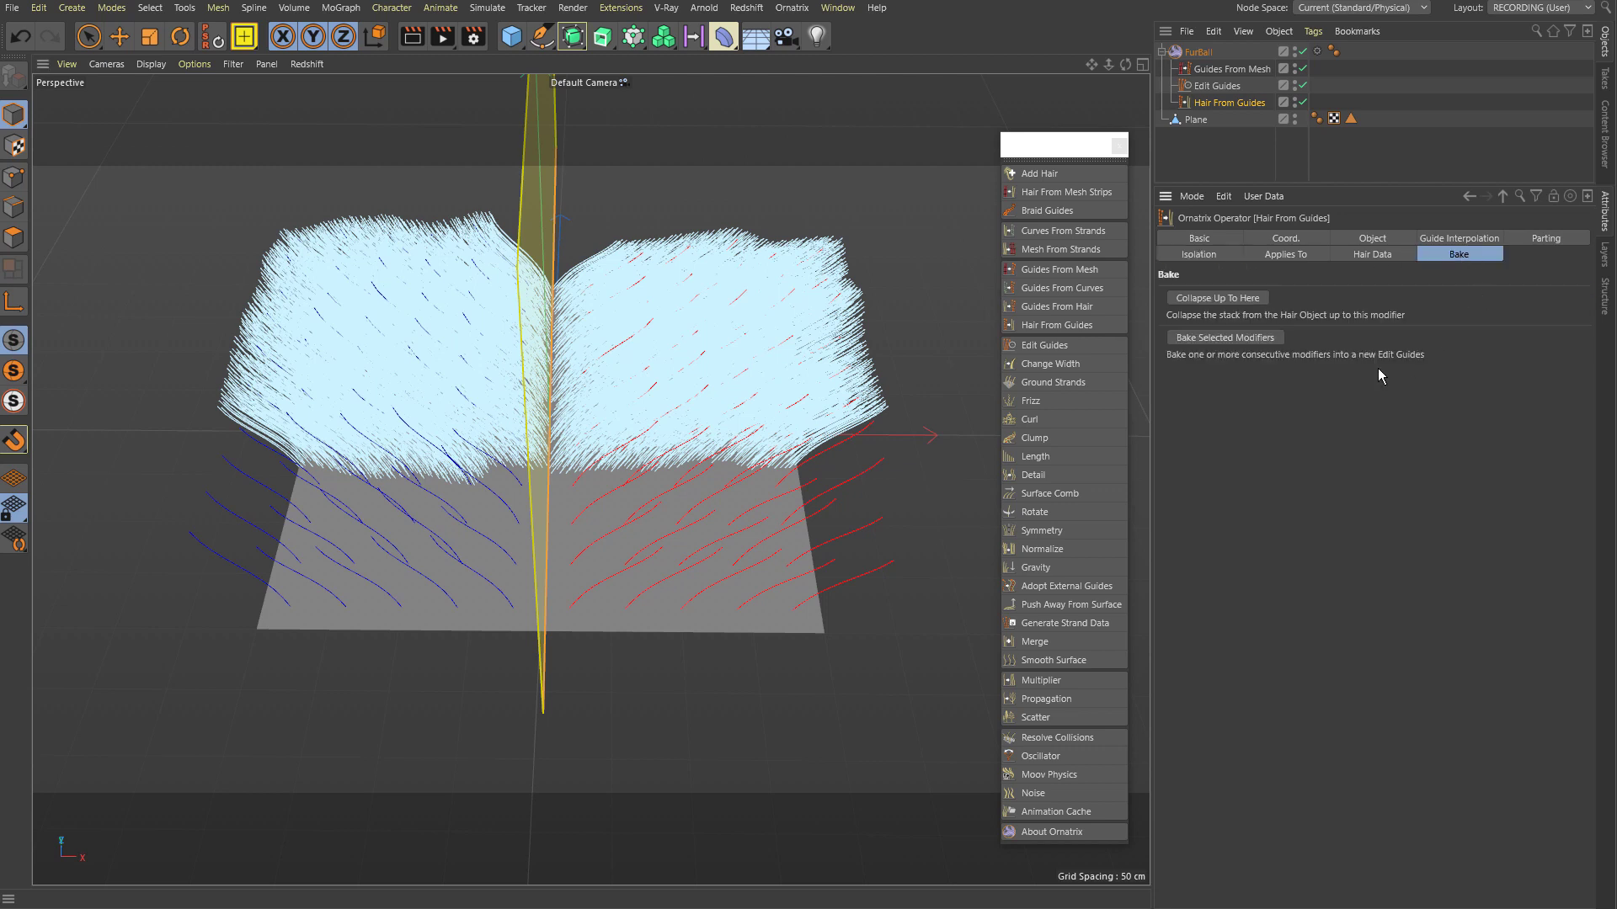
left_click(1229, 300)
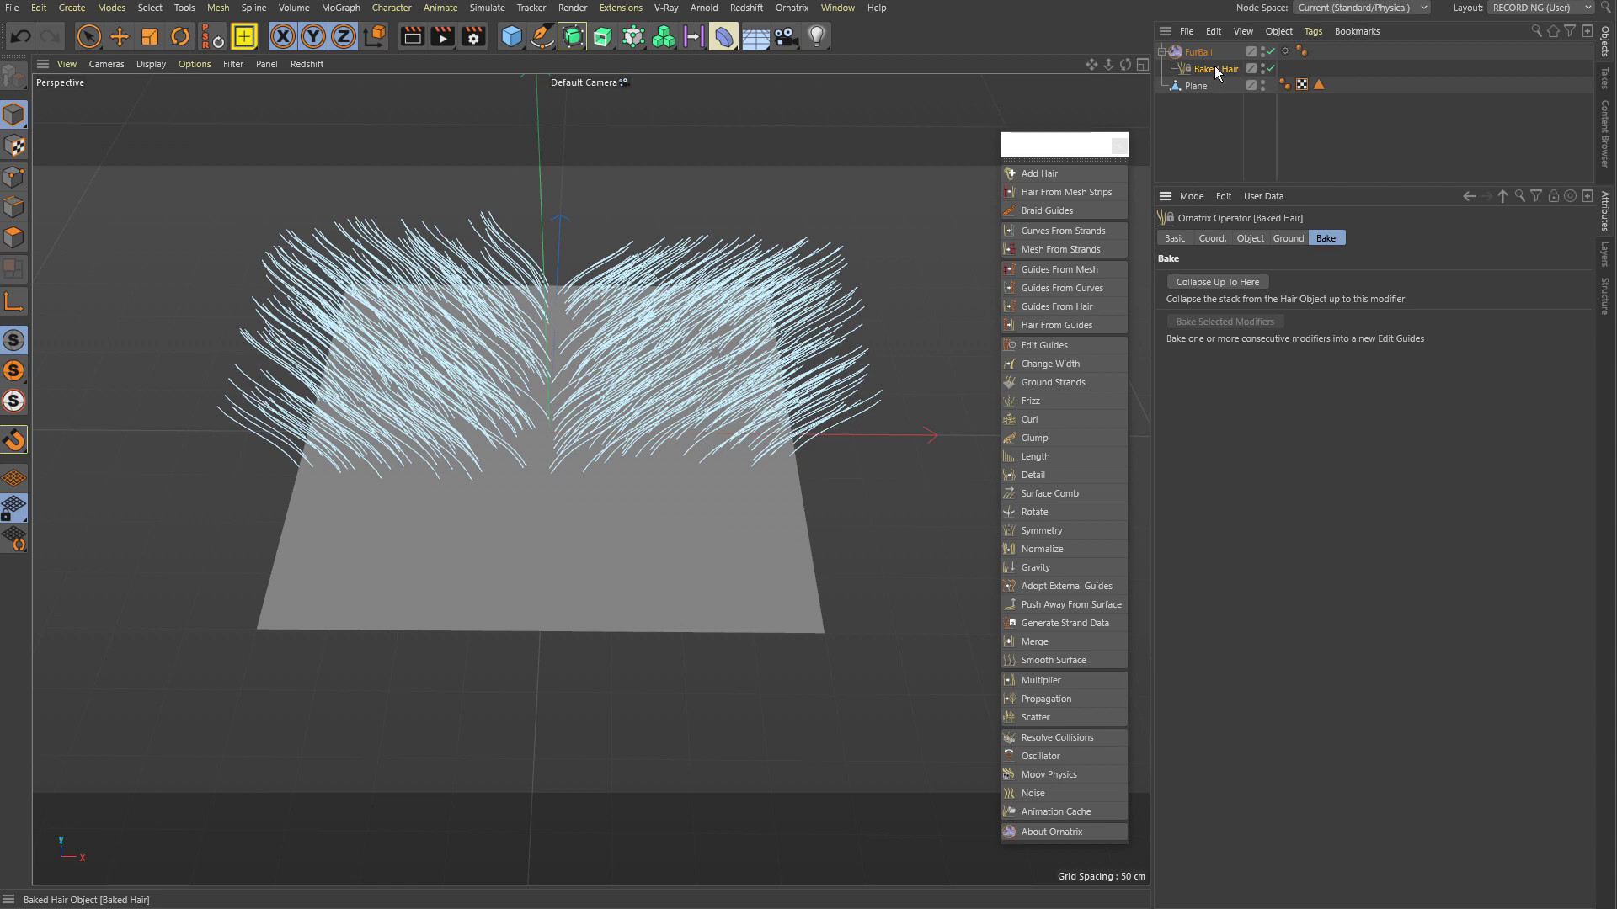
left_click(1259, 240)
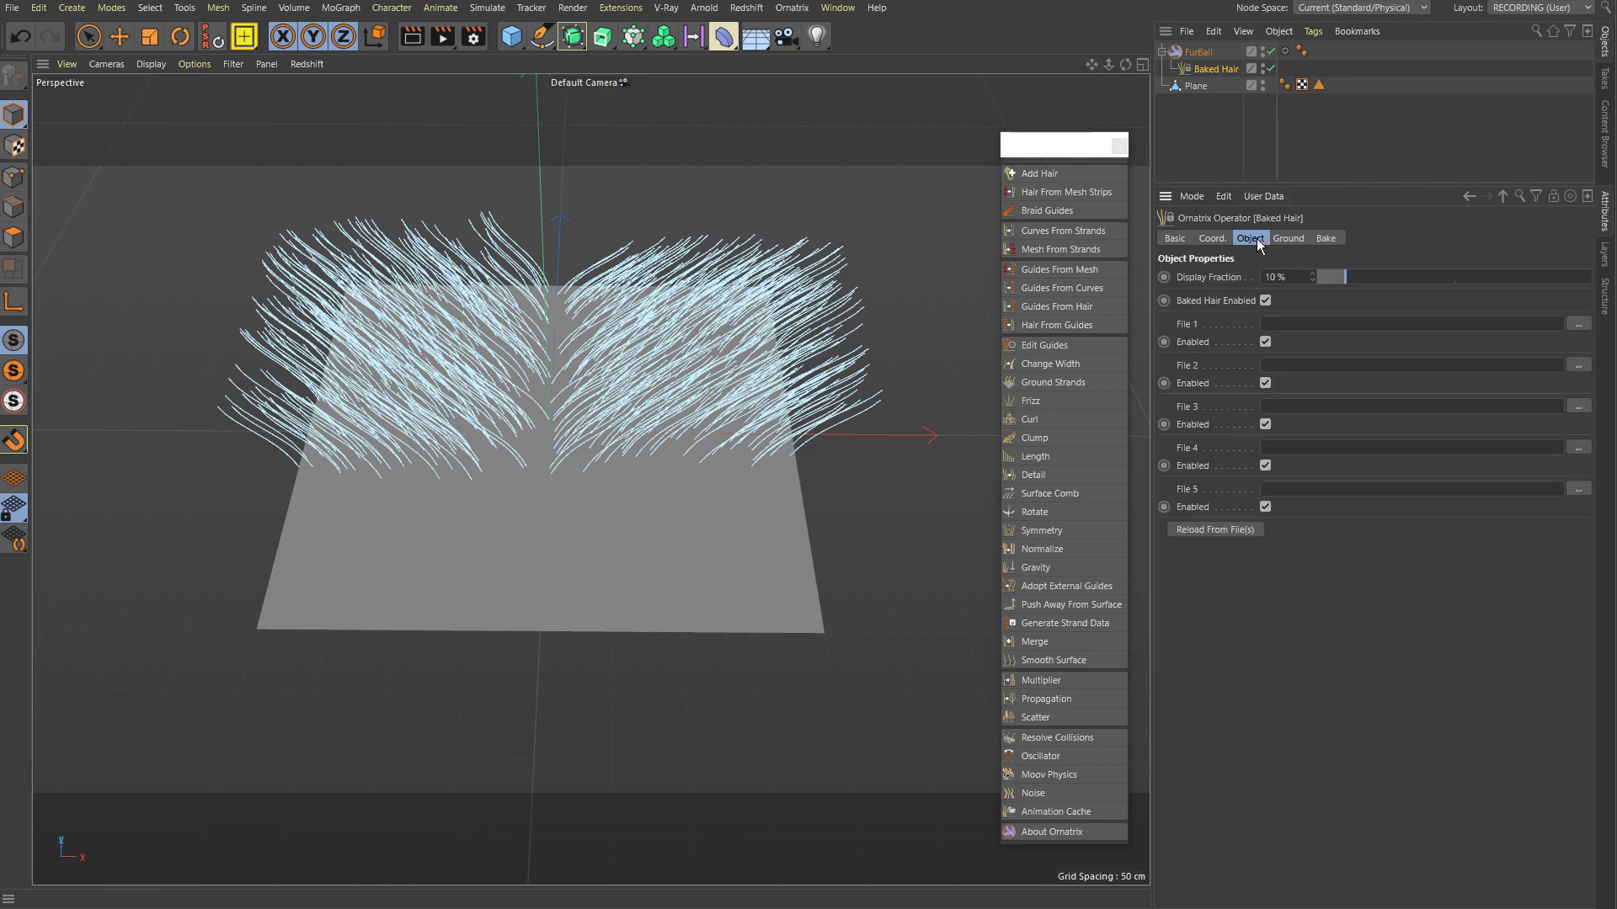
left_click_drag(1341, 275, 1592, 279)
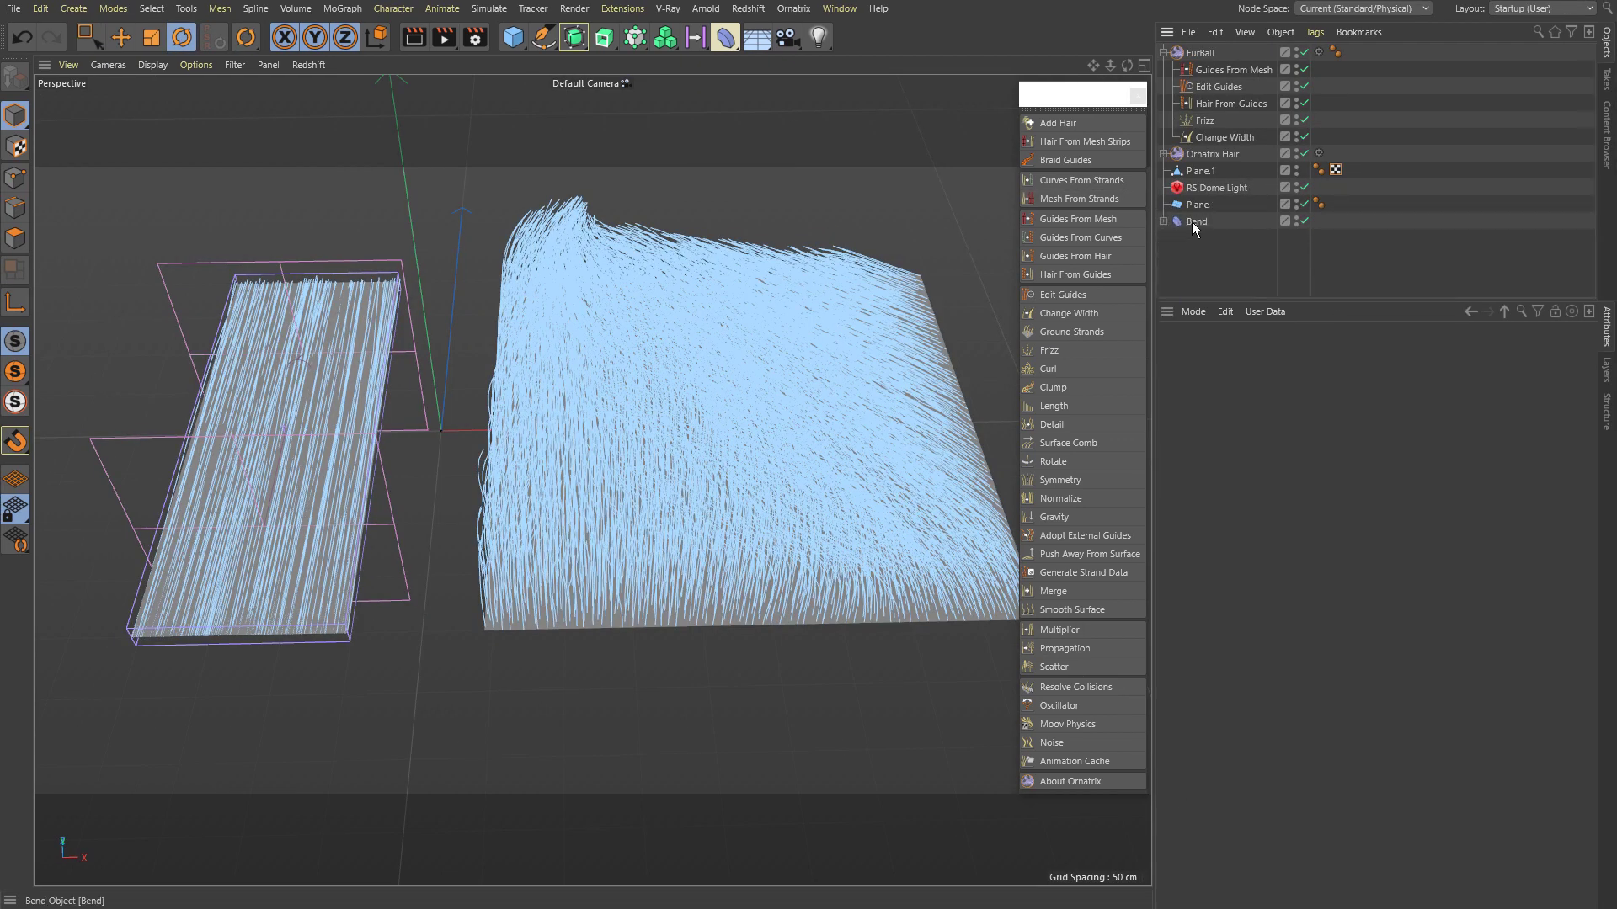
Step: Parent Bend under Plane.1 and tune its strength and angle to curl the strip
left_click_drag(1197, 223, 1200, 173)
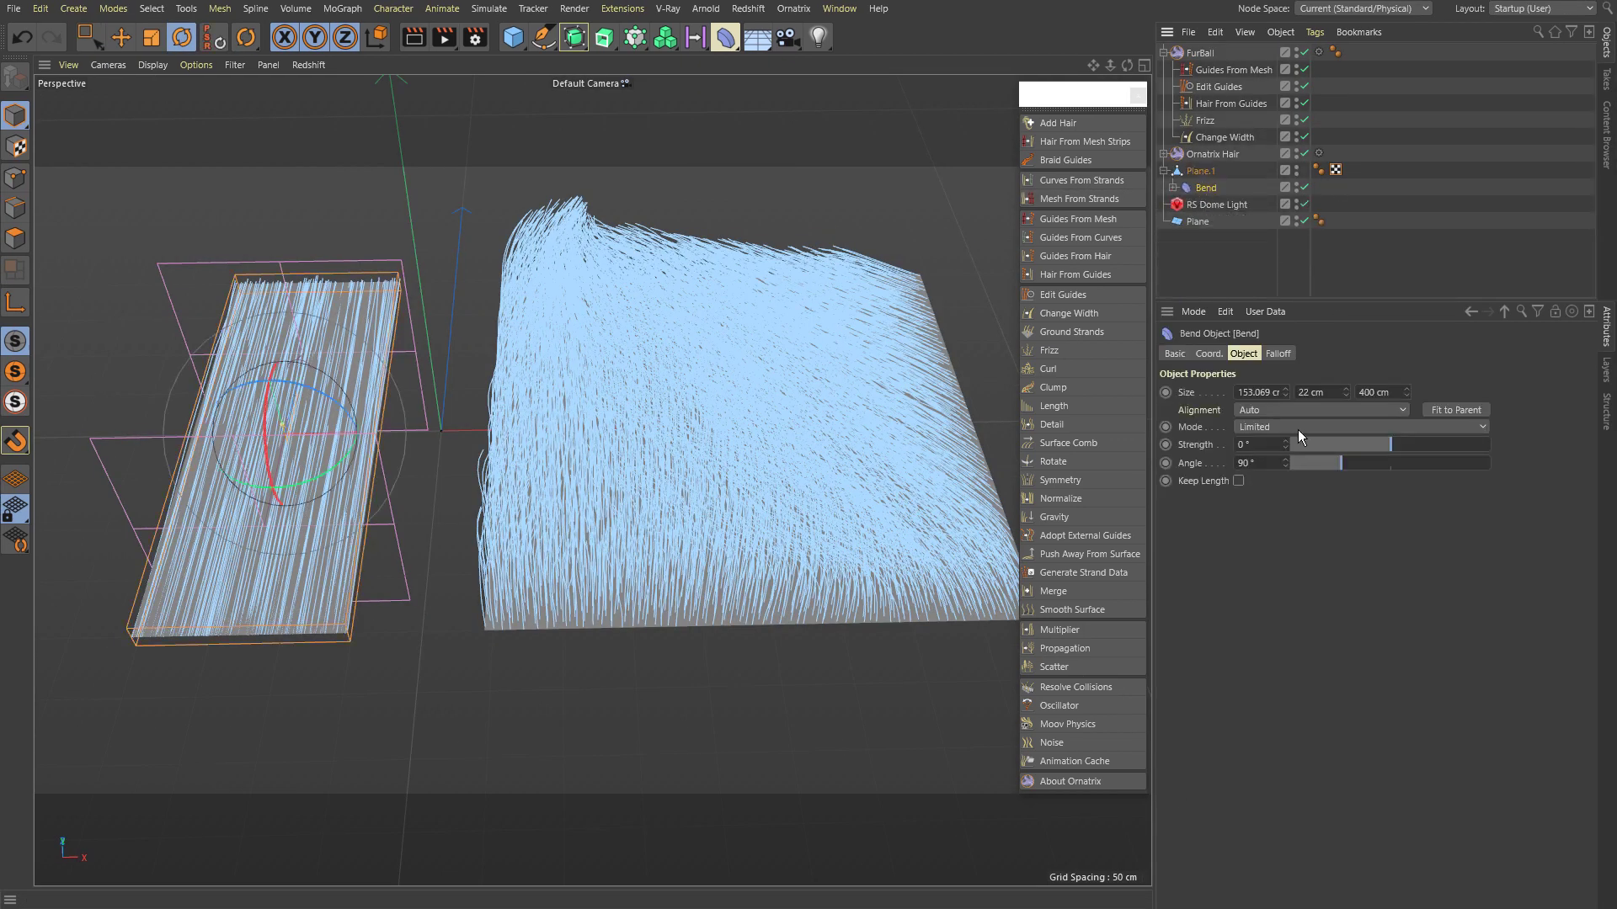
mouse_move(1301, 445)
left_mouse_down()
mouse_move(1401, 447)
mouse_move(1368, 446)
left_mouse_up()
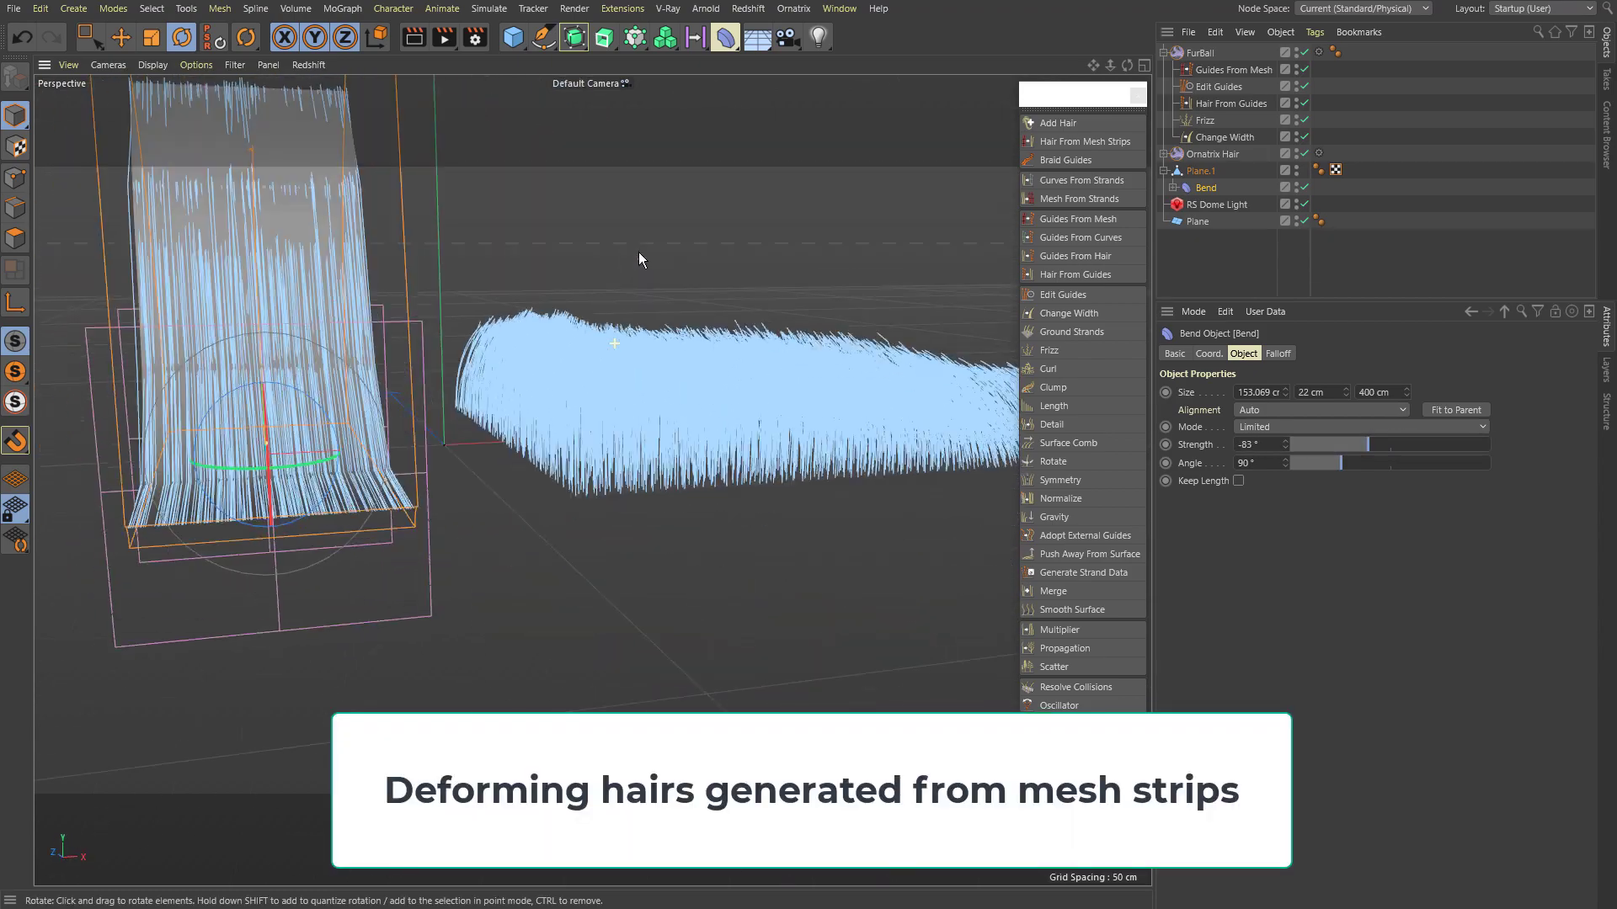
left_click_drag(669, 249, 776, 251, "alt")
mouse_move(1368, 441)
left_mouse_down()
mouse_move(1451, 468)
mouse_move(1361, 444)
left_mouse_up()
mouse_move(657, 404)
left_mouse_down("alt")
mouse_move(545, 401)
mouse_move(631, 446)
left_mouse_up("alt")
Step: Hide the mesh strips in Hair From Mesh Strips, leaving only the hair
left_click(1163, 153)
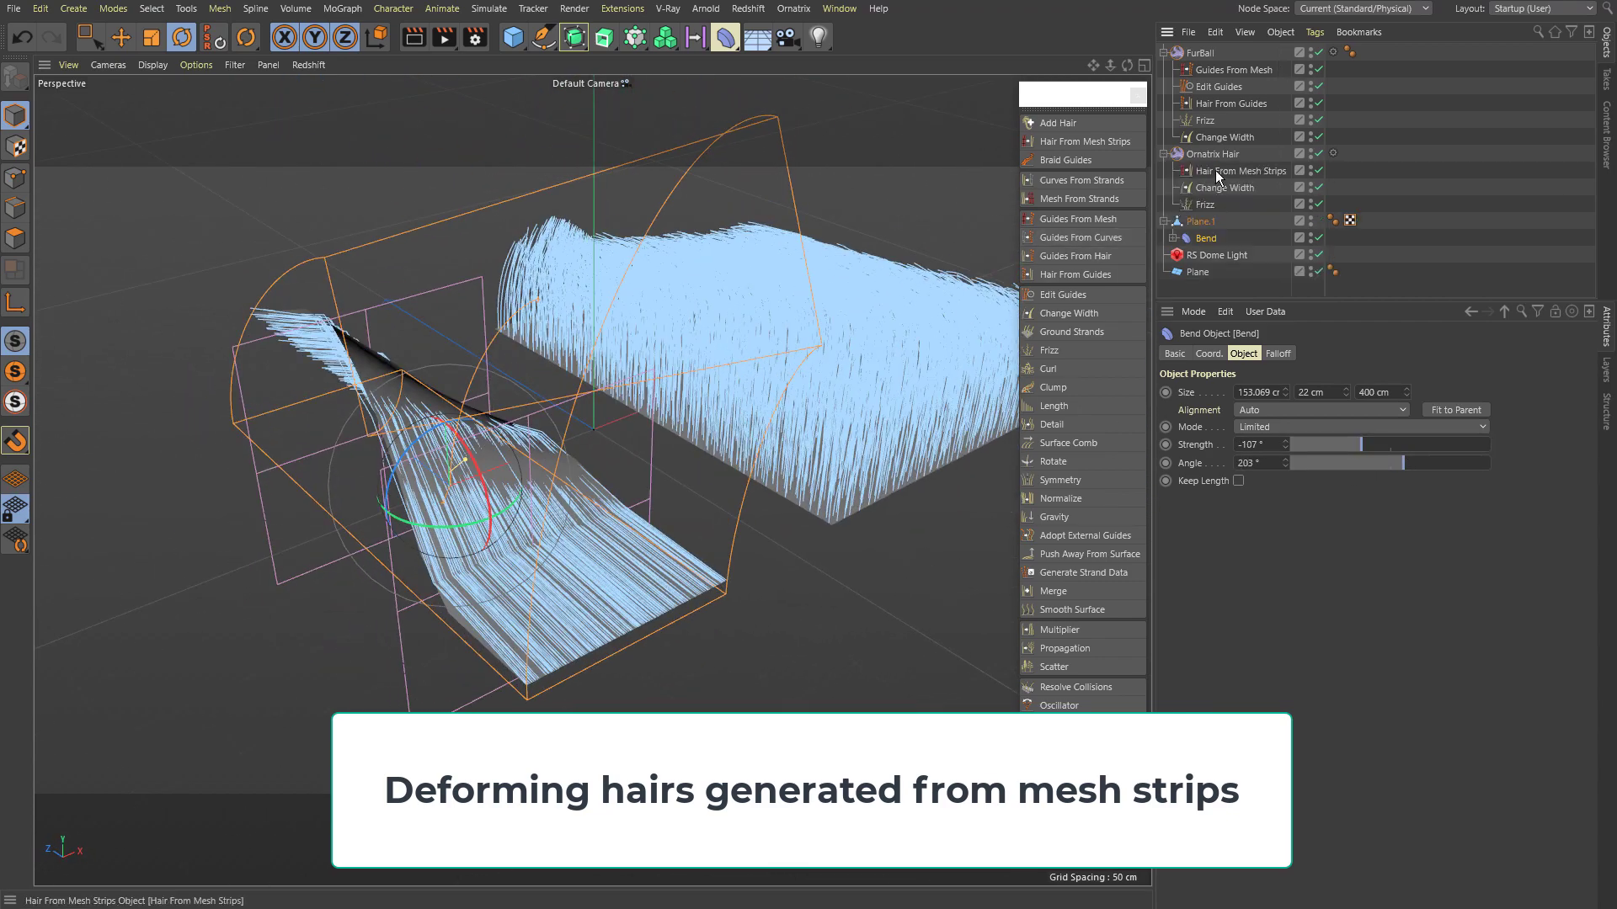
left_click(1220, 171)
left_click(1345, 355)
left_click(1256, 673)
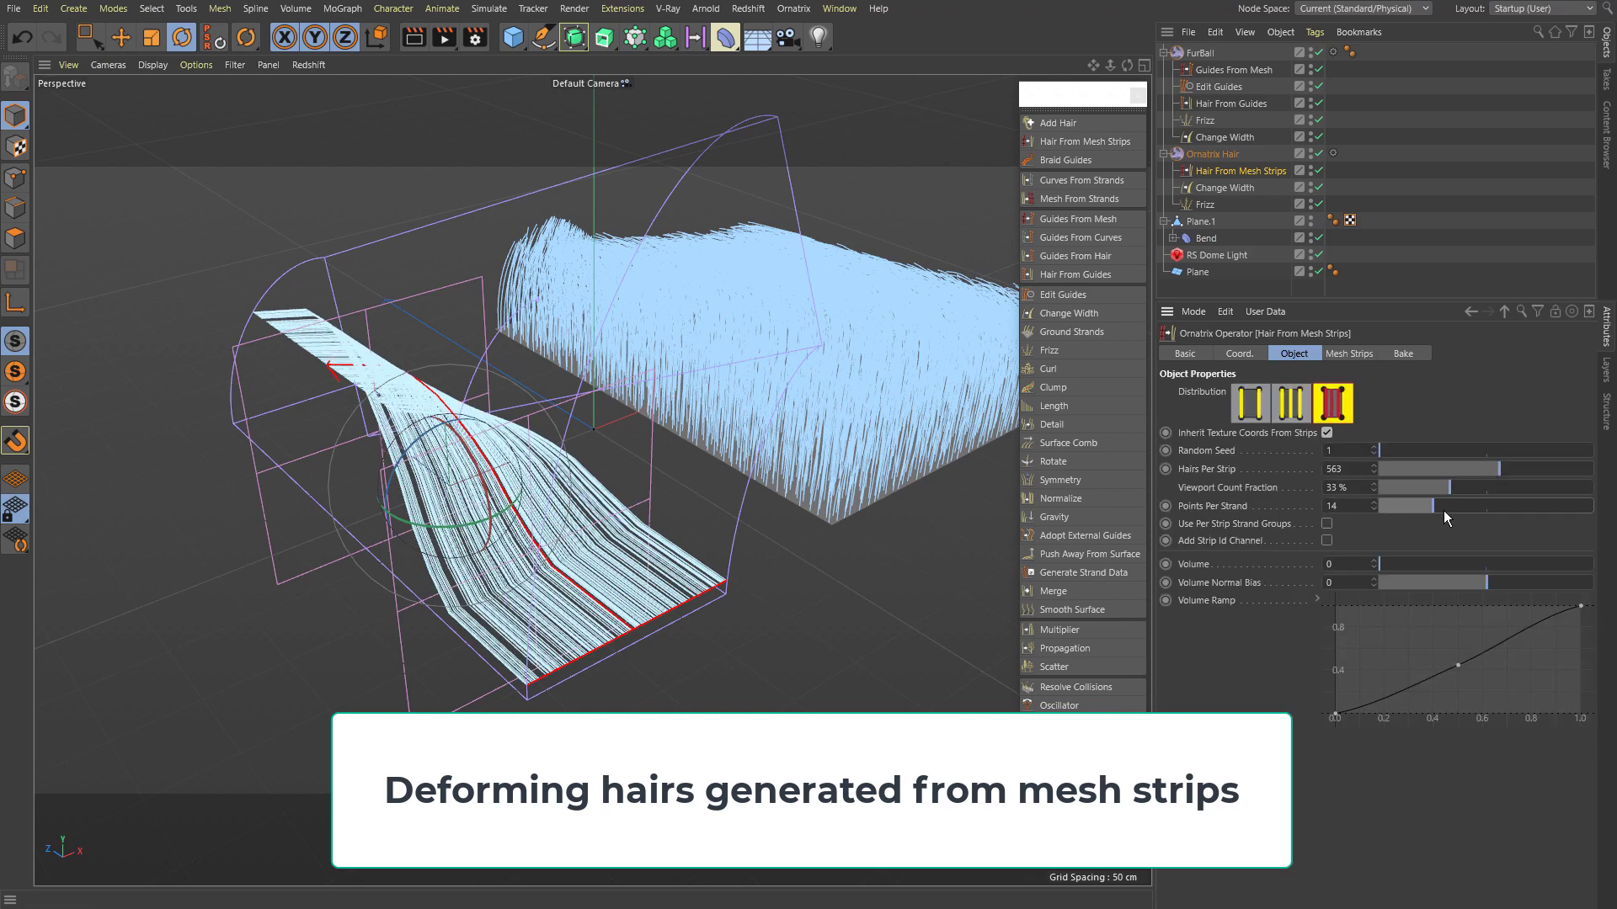
left_click(925, 560)
mouse_move(925, 560)
left_mouse_down("alt")
mouse_move(681, 550)
mouse_move(625, 426)
mouse_move(458, 365)
left_mouse_up("alt")
Step: Render the scene in the Redshift RenderView
left_click(748, 8)
left_click(934, 60)
left_click(791, 201)
Step: With IPR on, raise the strip mesh's top polygons and watch the render update
left_click(810, 198)
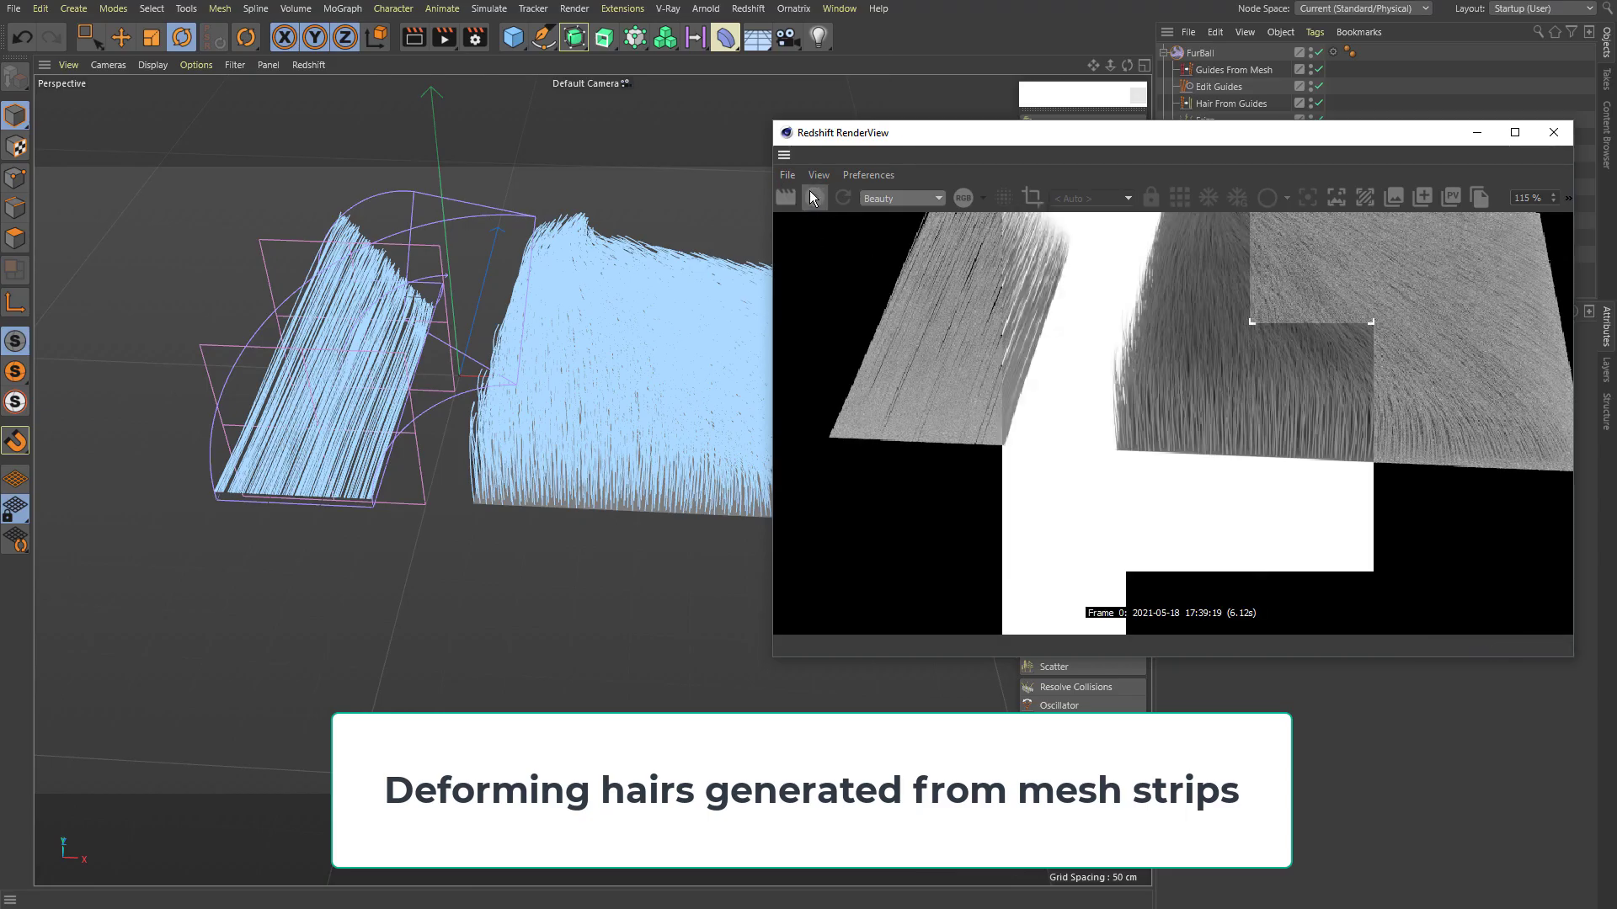
mouse_move(707, 354)
left_mouse_down("alt")
mouse_move(530, 362)
mouse_move(572, 327)
mouse_move(559, 346)
mouse_move(618, 330)
mouse_move(527, 351)
mouse_move(423, 421)
mouse_move(468, 332)
left_mouse_up("alt")
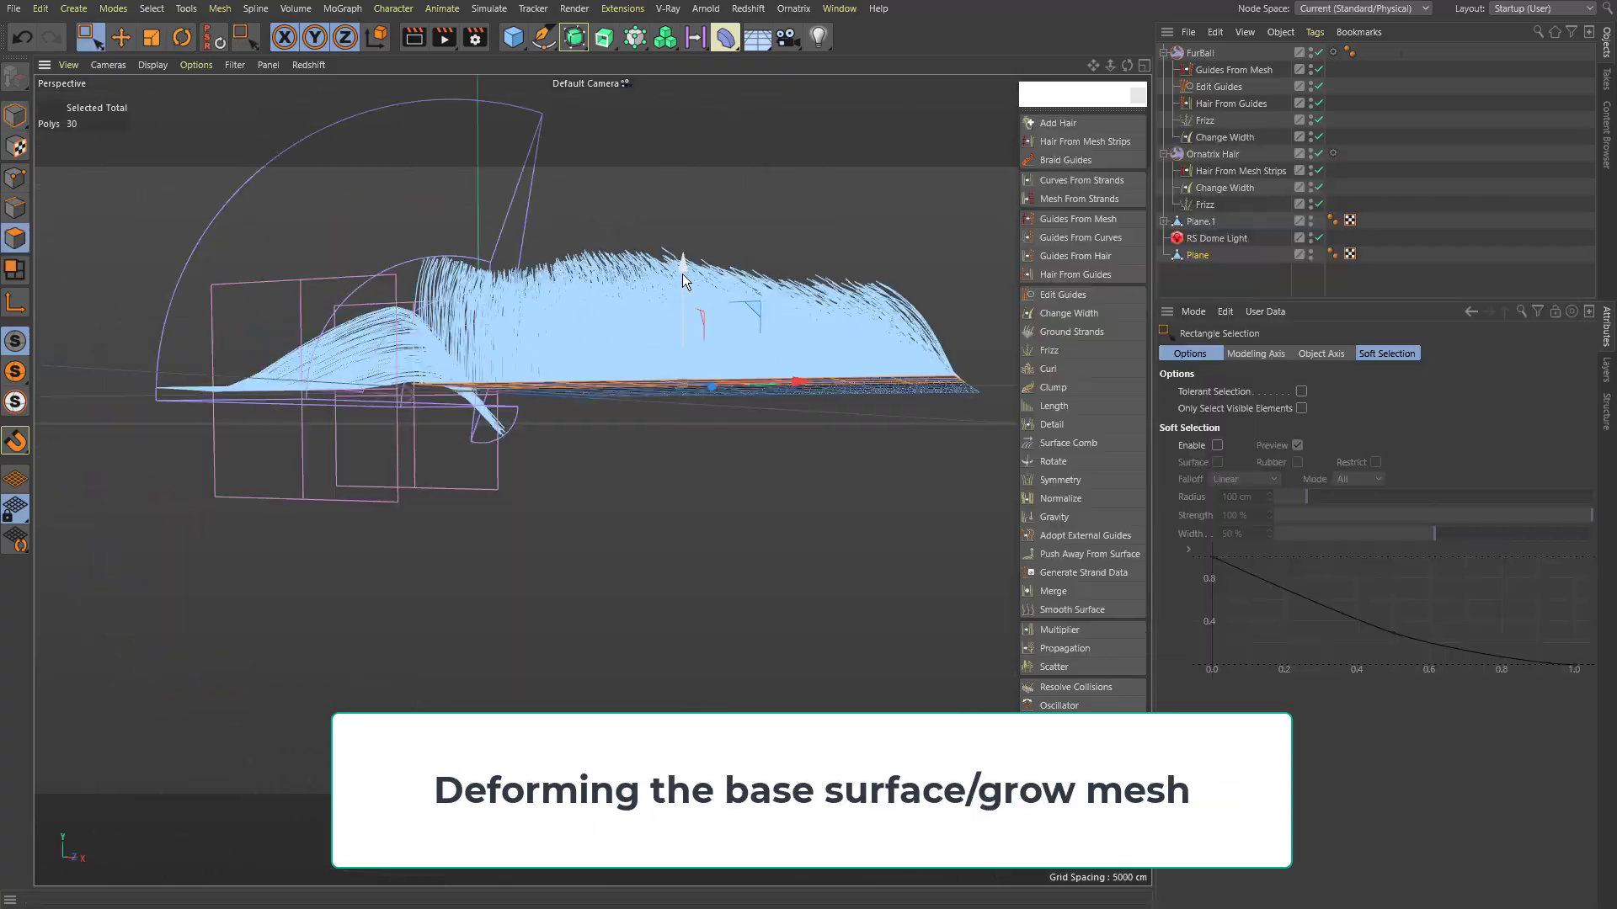
mouse_move(683, 275)
left_mouse_down()
mouse_move(669, 175)
mouse_move(580, 260)
mouse_move(722, 304)
mouse_move(700, 444)
mouse_move(612, 451)
mouse_move(514, 417)
mouse_move(463, 441)
mouse_move(557, 408)
mouse_move(565, 504)
mouse_move(604, 484)
mouse_move(627, 515)
left_mouse_up()
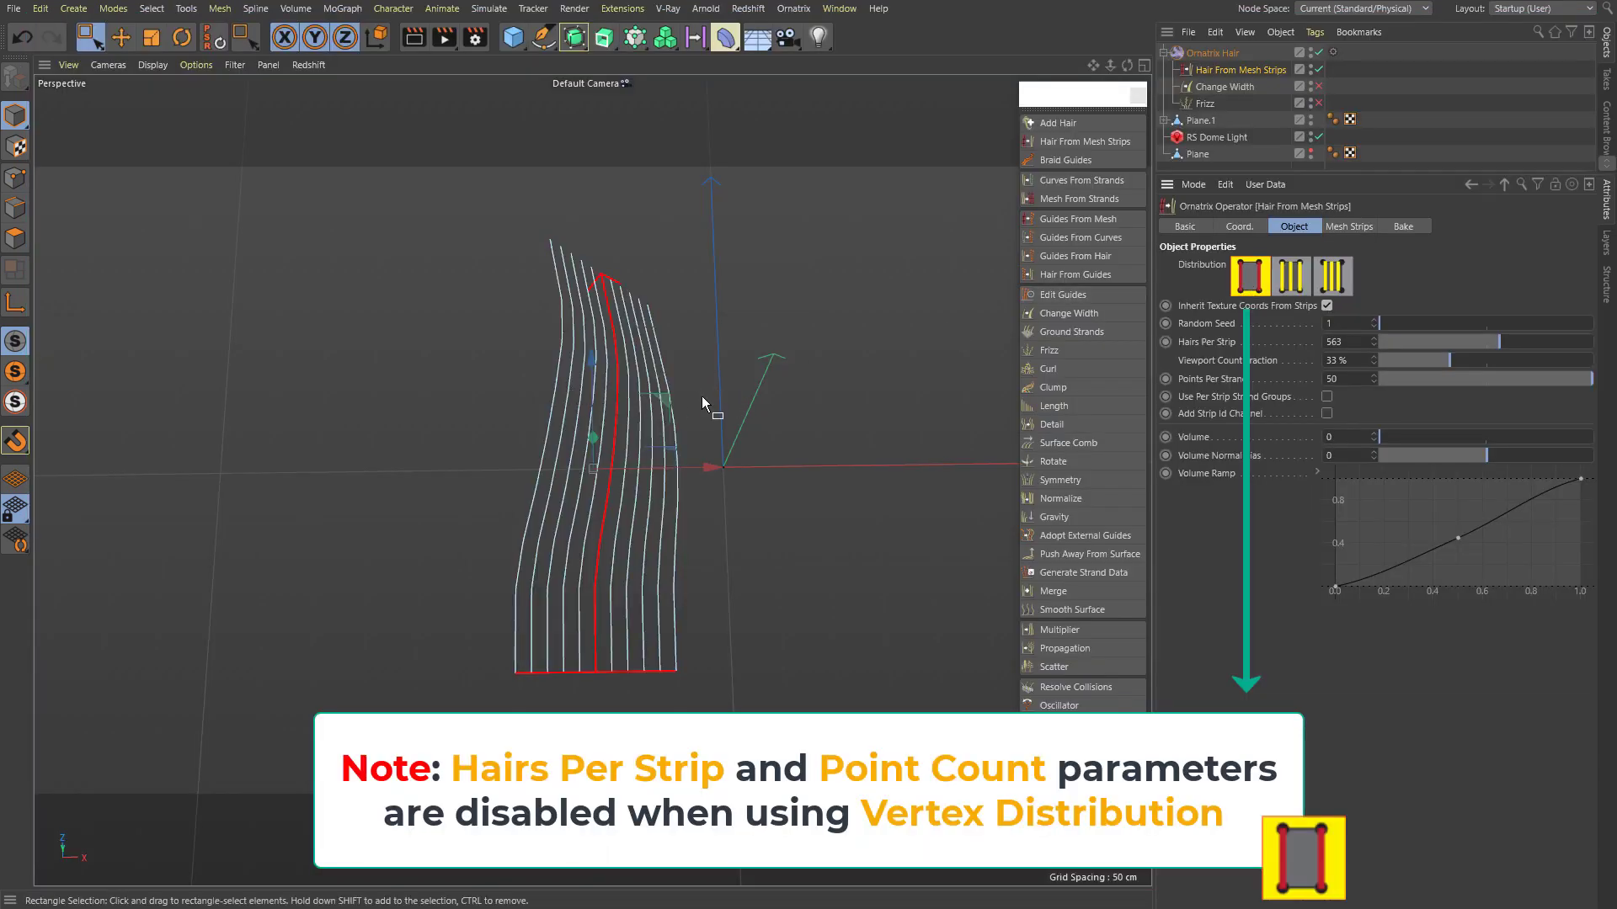
Step: Lower Hairs Per Strip to 222 and add a Hair From Guides operator
left_click_drag(1499, 341, 1422, 360)
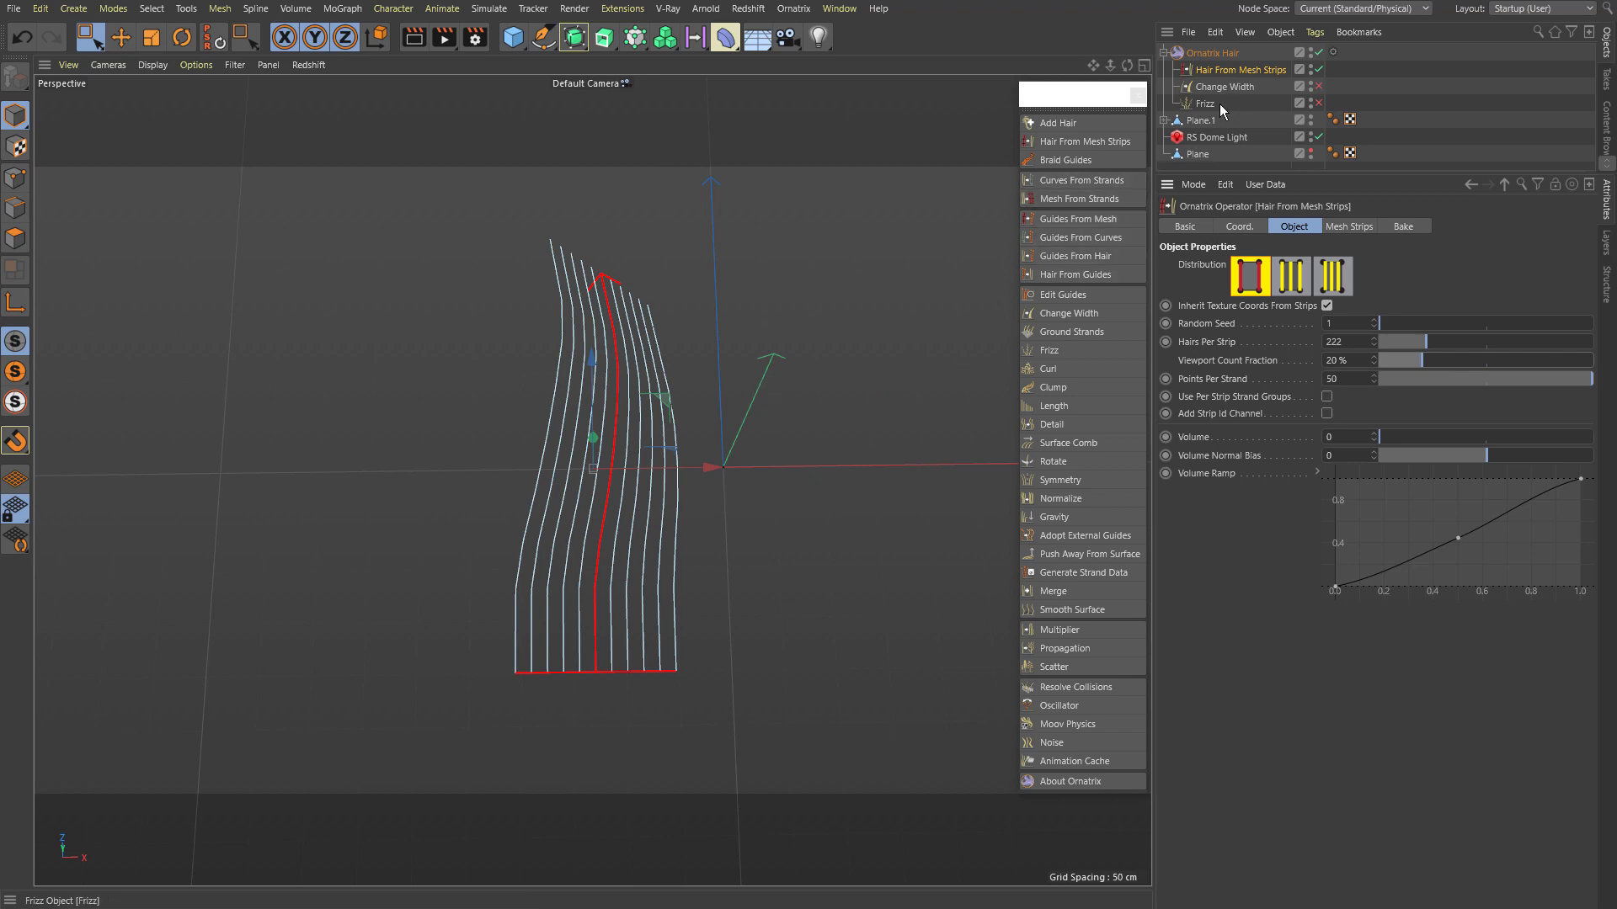
left_click(1078, 275)
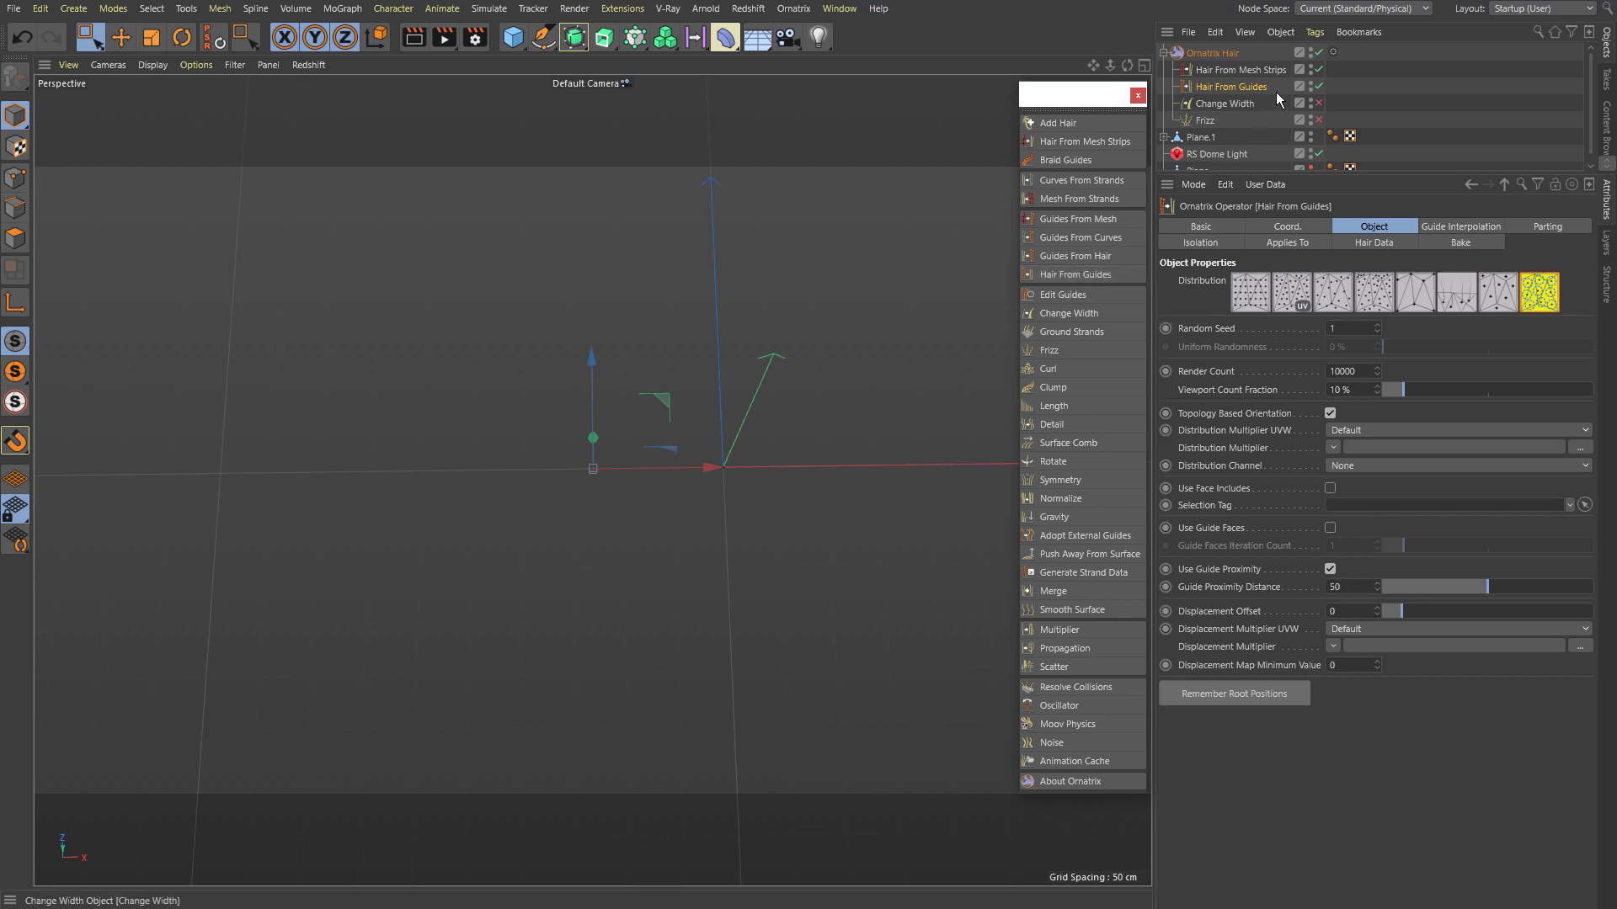
left_click(1318, 87)
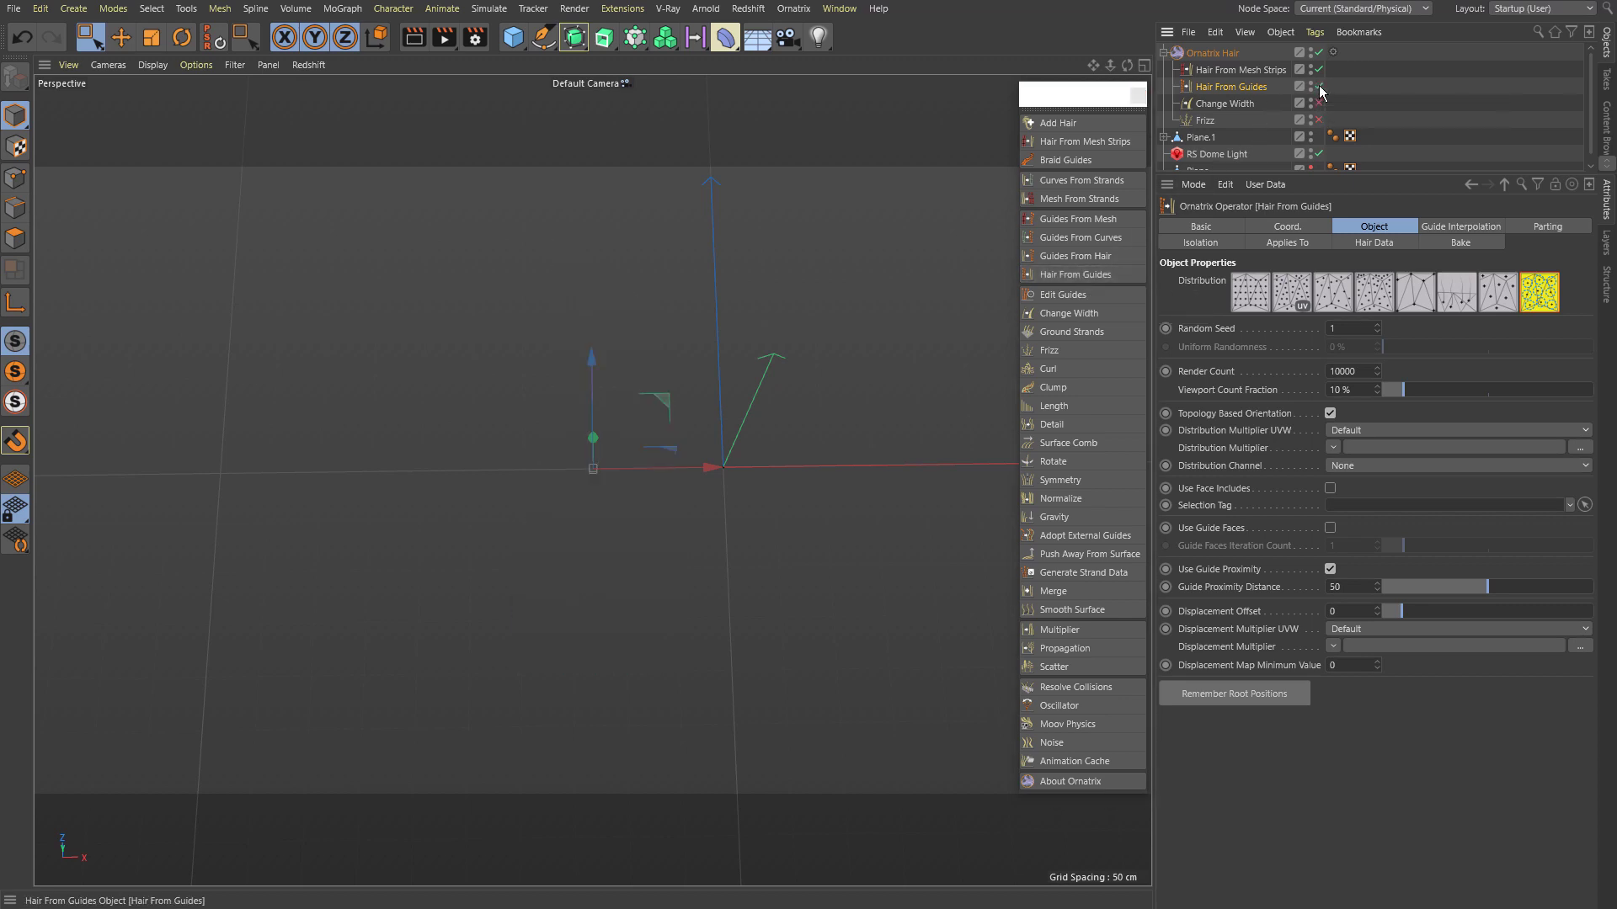
Step: Add Plane.2, disable Hair From Guides, and rotate the plane upright
left_click(862, 216)
left_click(512, 37)
left_click(654, 91)
left_click(1318, 103)
left_click(1238, 86)
left_click(754, 384)
left_click_drag(753, 384, 794, 503)
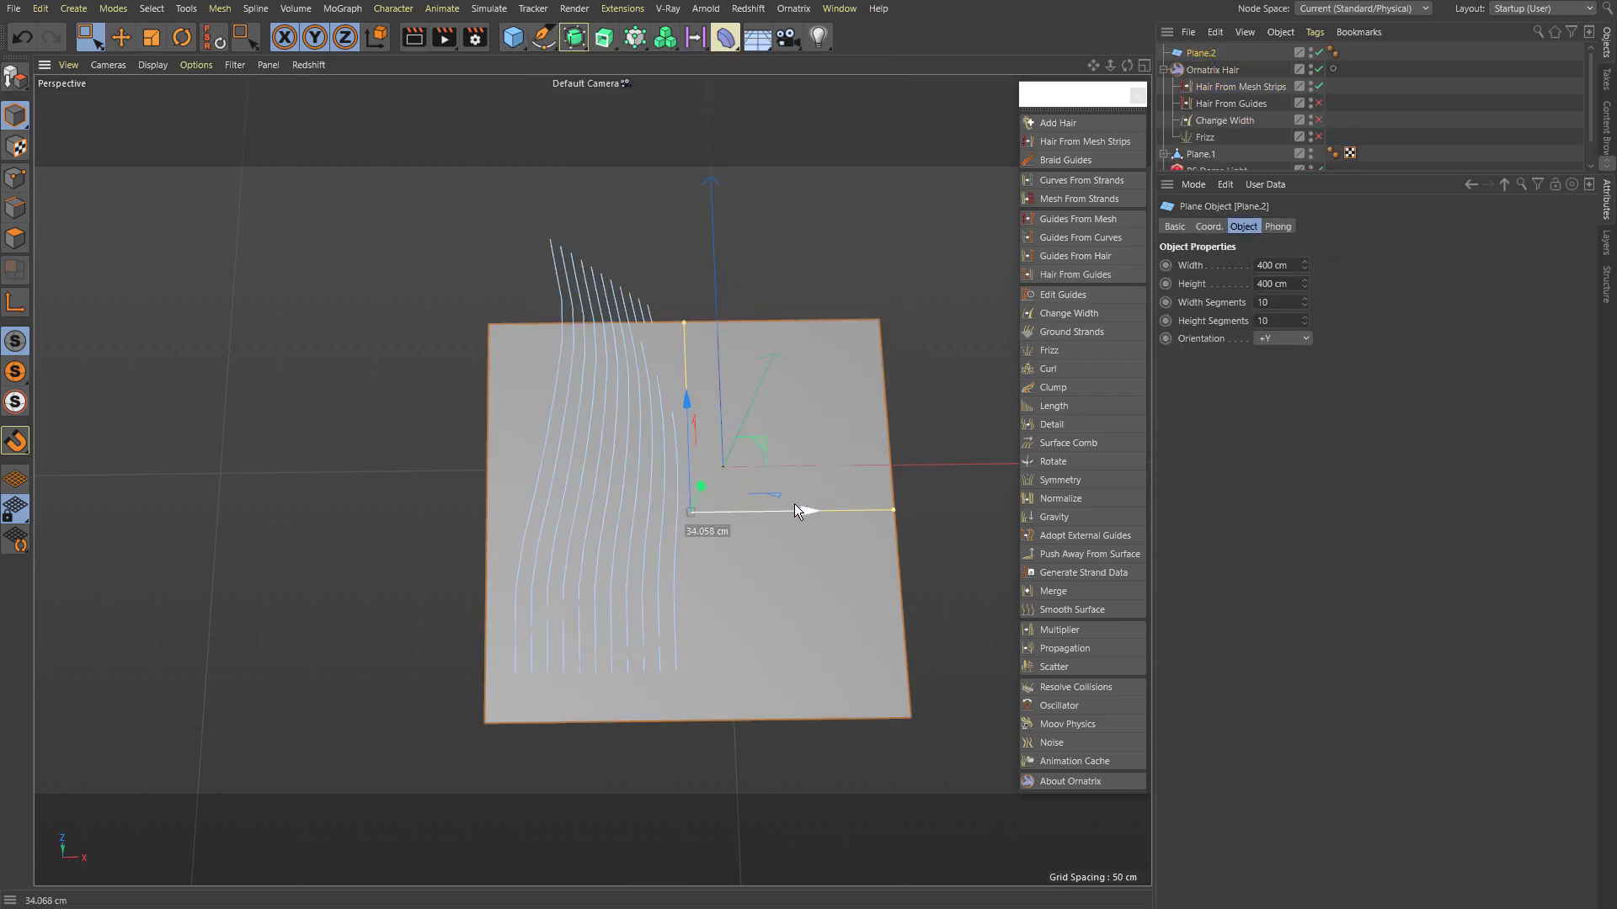
left_click(181, 38)
mouse_move(722, 205)
left_mouse_down()
mouse_move(758, 316)
mouse_move(740, 340)
mouse_move(593, 348)
left_mouse_up()
key("e")
Step: Add Ground Strands with Plane.2 as distribution mesh and attach the roots
left_click(1231, 87)
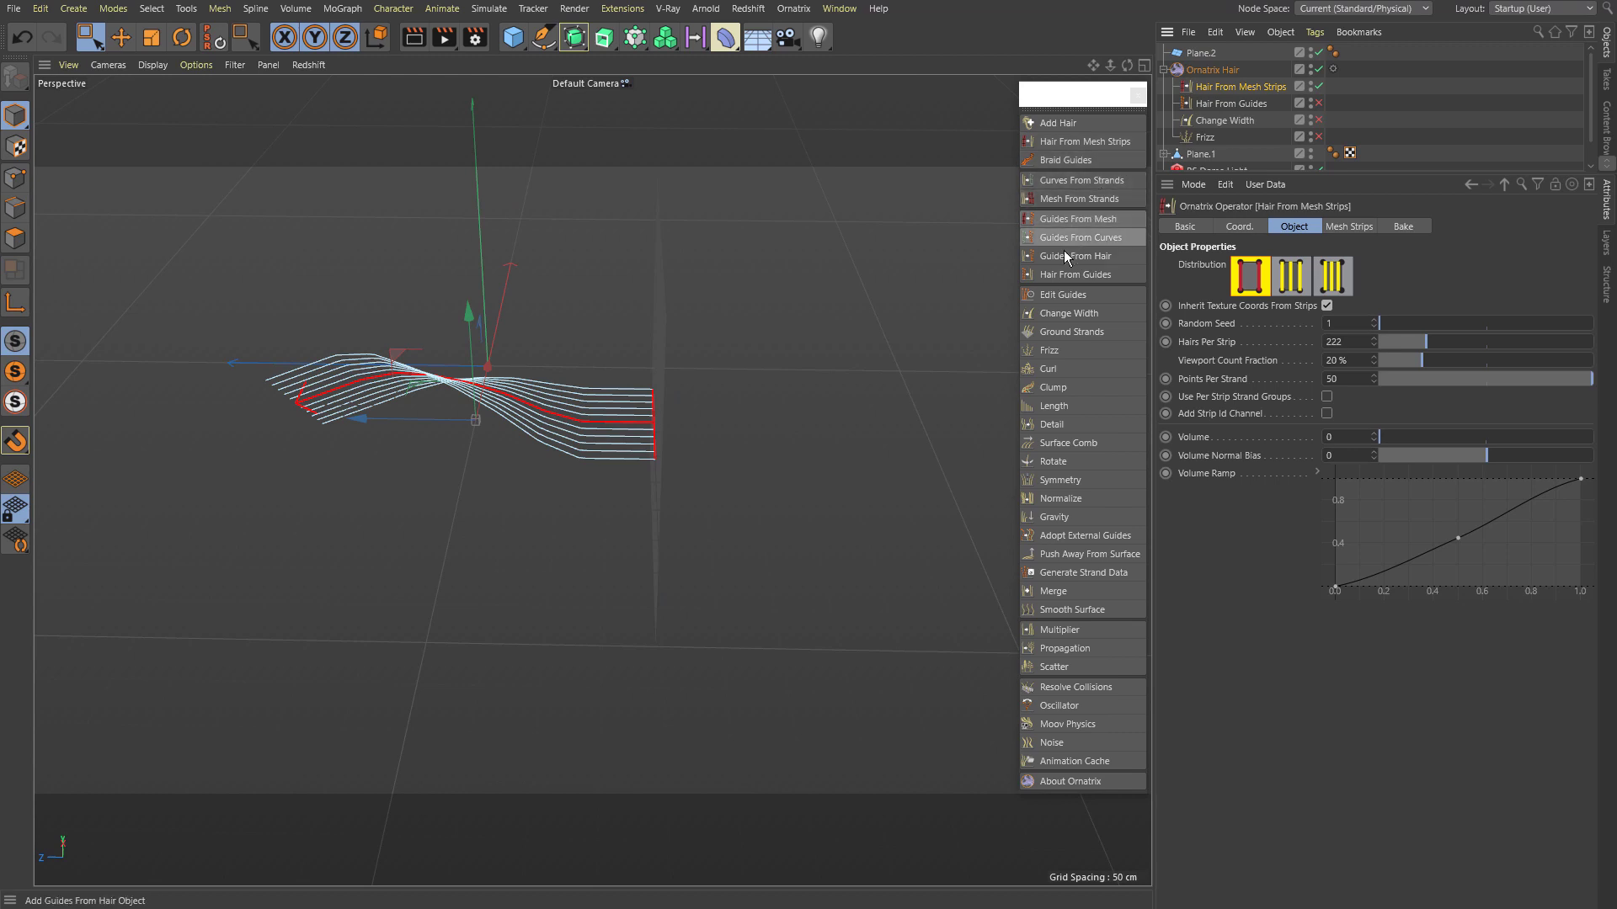
left_click(1065, 331)
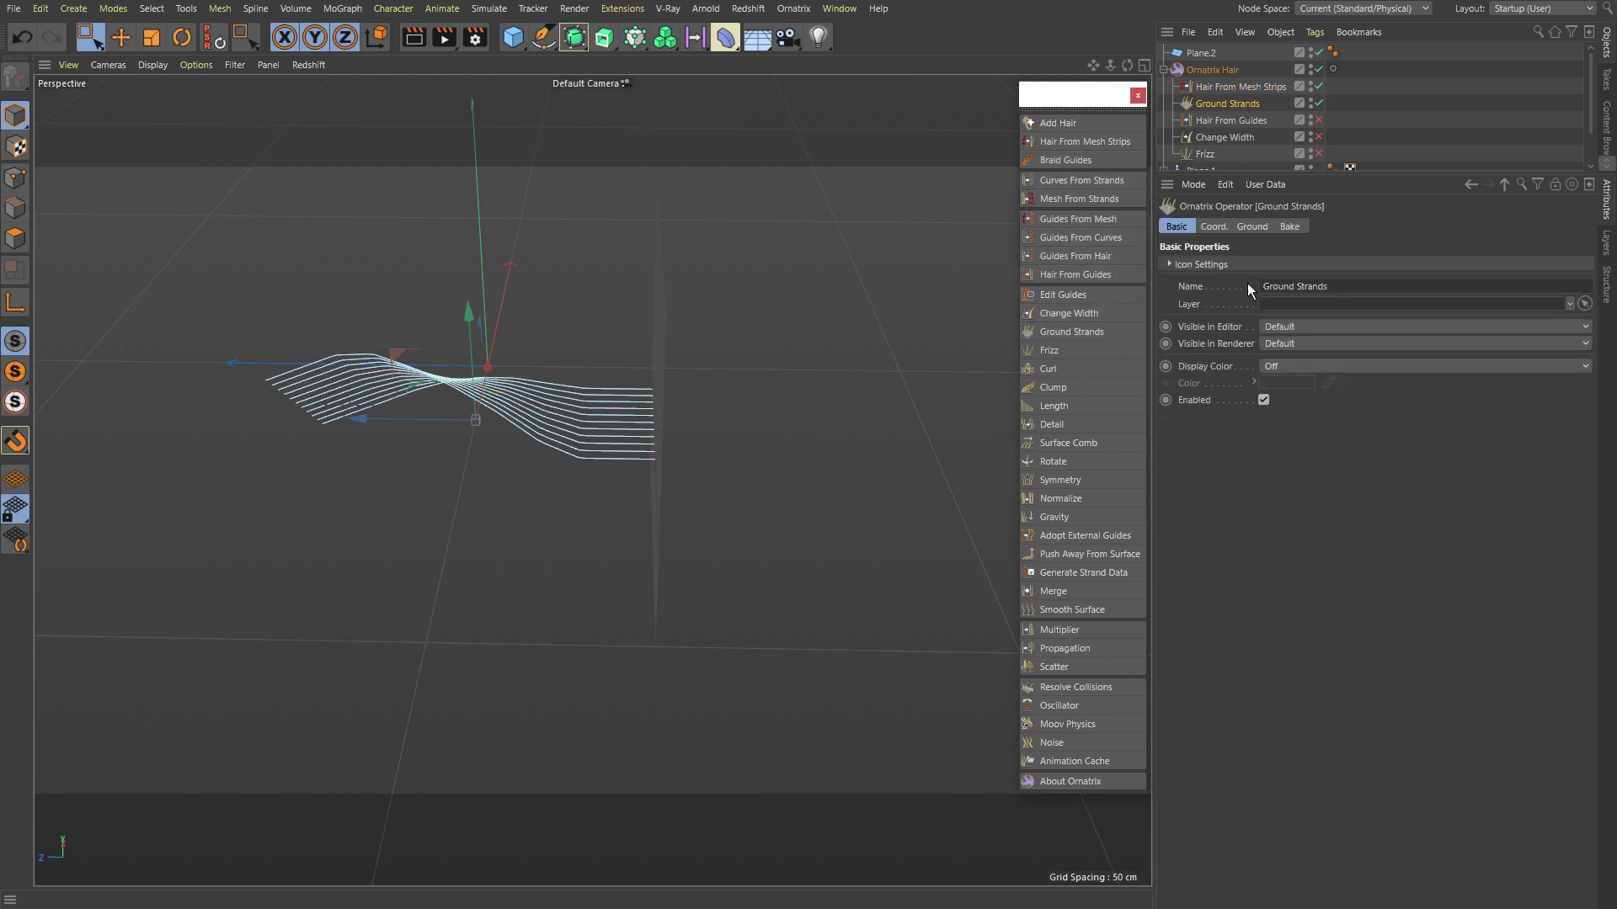
left_click(1253, 227)
left_click(1584, 265)
left_click_drag(665, 337, 667, 325, "alt")
left_click(666, 325)
left_click(1205, 321)
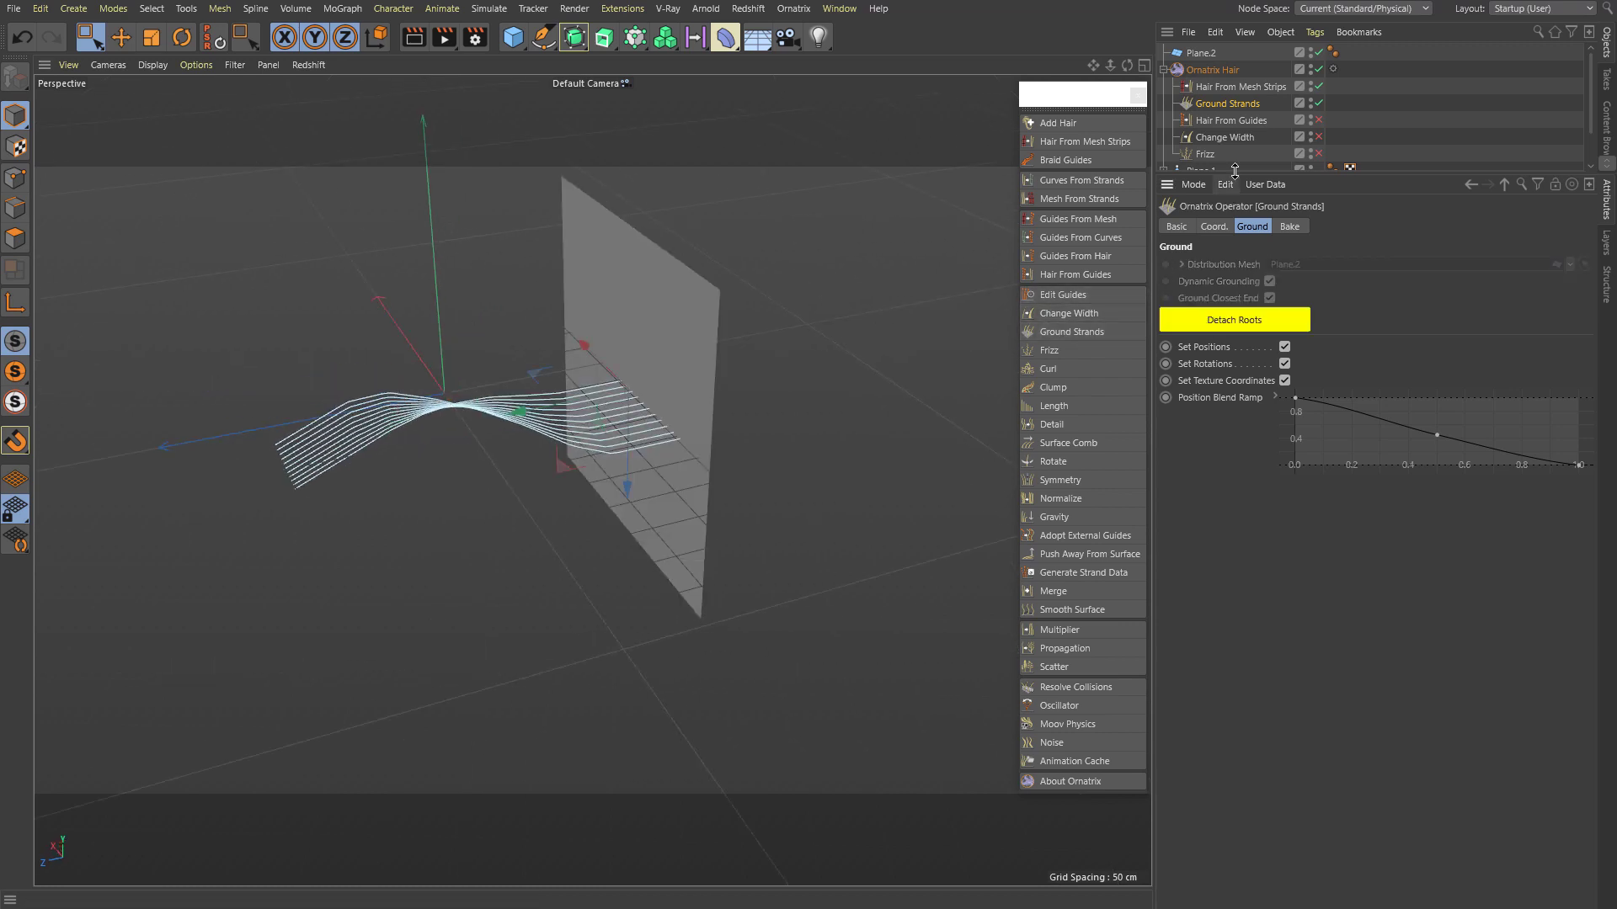
Step: Re-enable Hair From Guides to generate dense hair along the strips
left_click(1239, 121)
left_click(1320, 119)
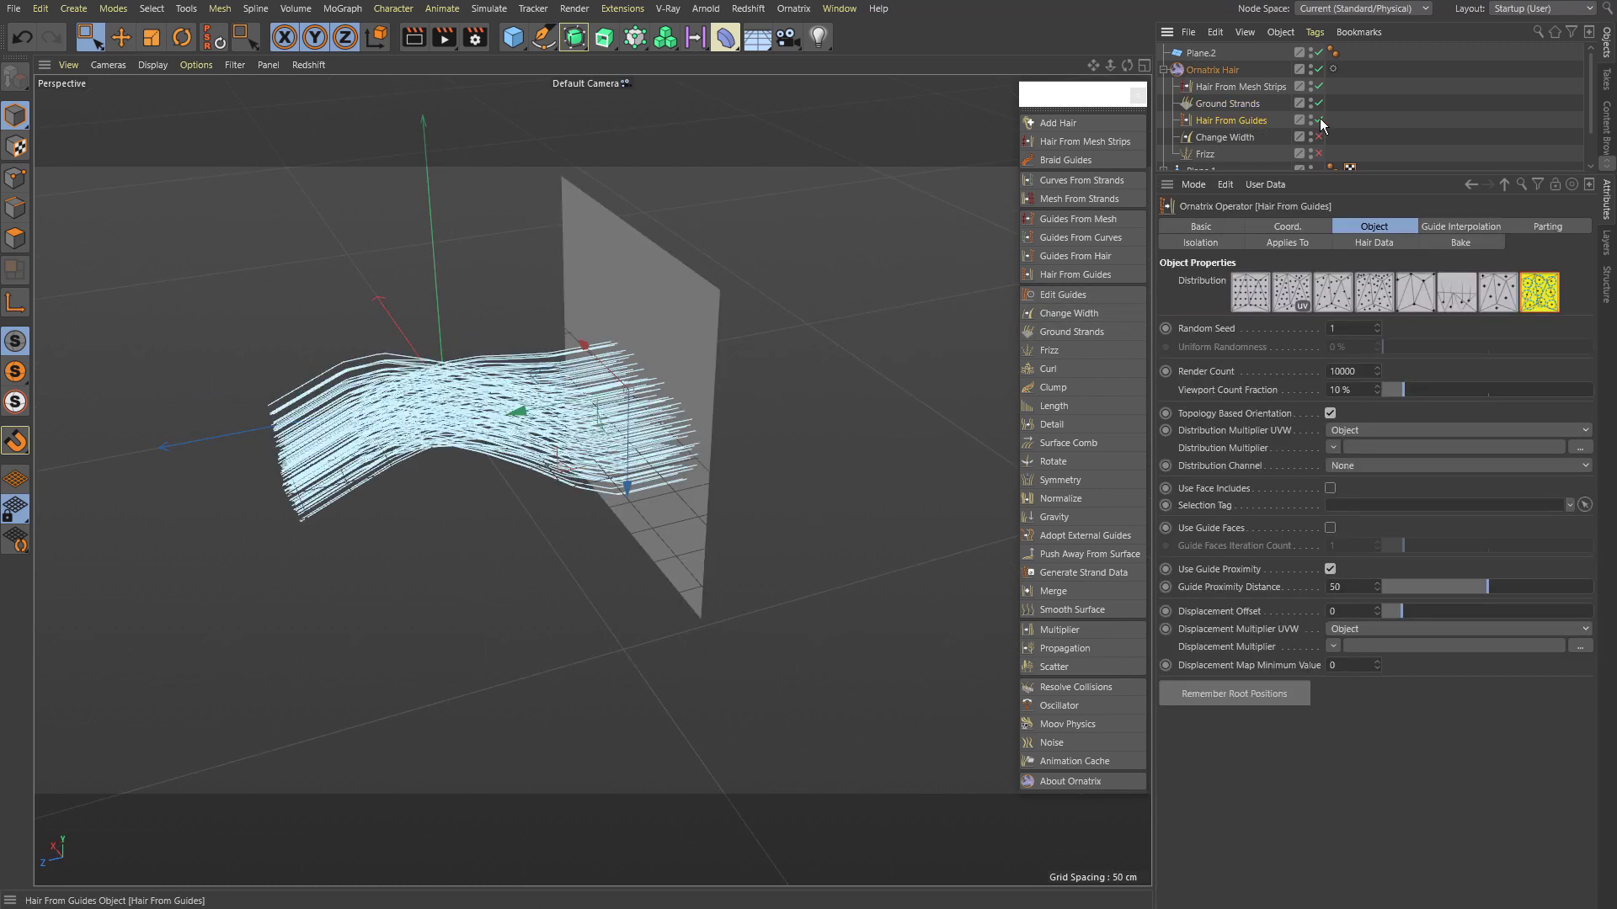
left_click_drag(761, 317, 809, 316, "alt")
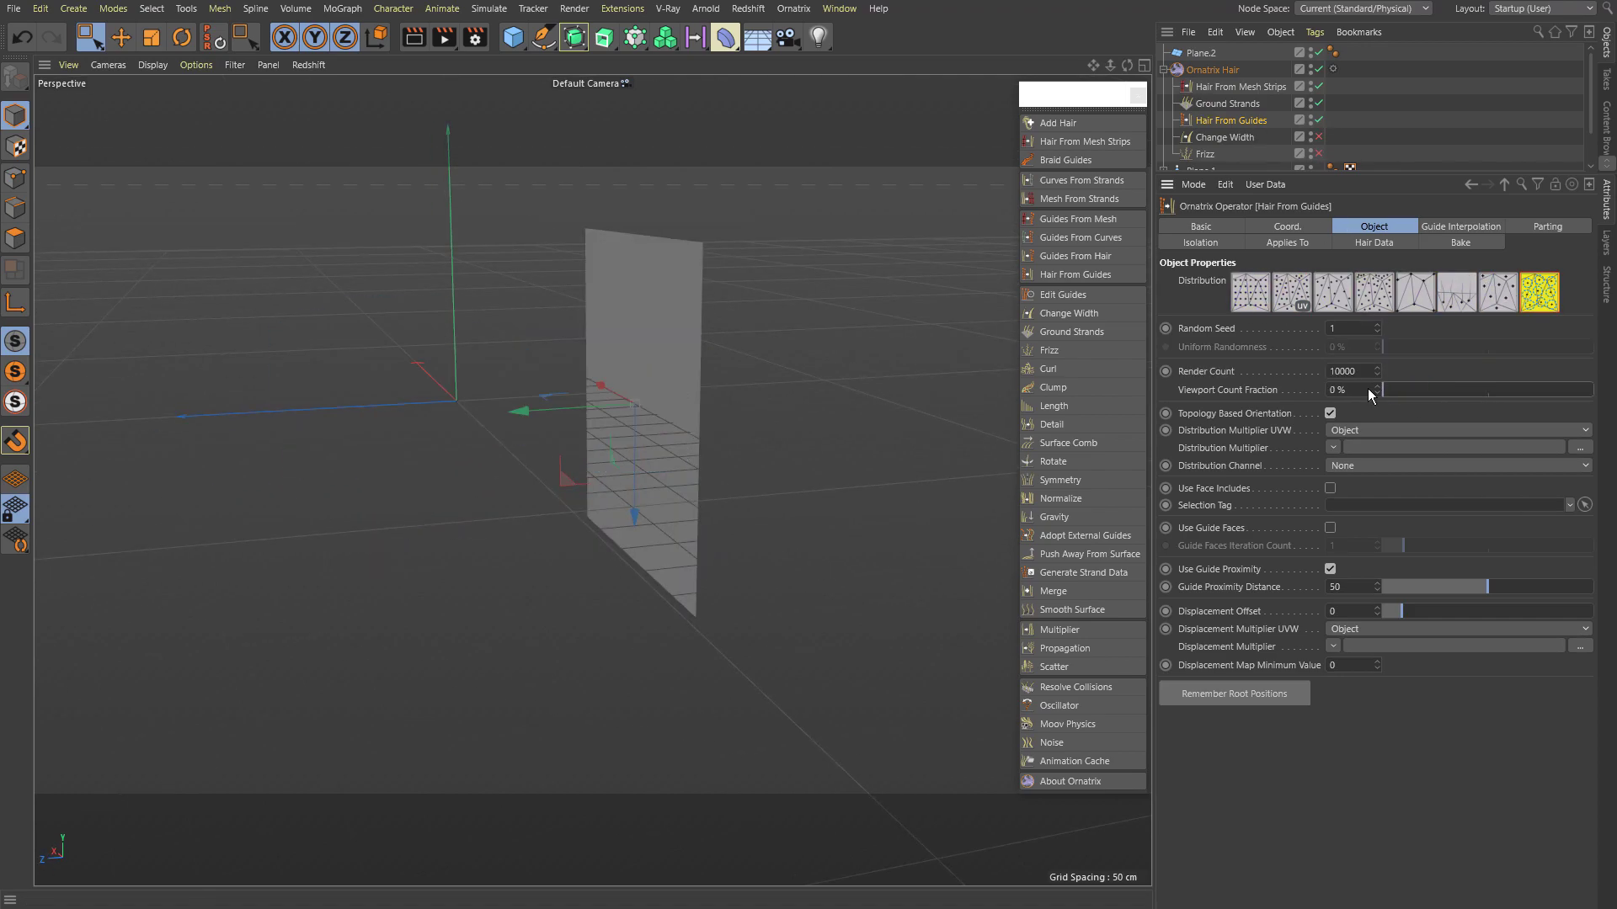
left_click_drag(885, 380, 689, 386, "alt")
scroll(688, 386, "up", 3)
Step: Make Plane.2 editable and set the Bend to Strength 77° and Angle 113°
left_click(783, 253)
key("c")
mouse_move(549, 289)
left_mouse_down("alt")
mouse_move(668, 371)
mouse_move(645, 368)
left_mouse_up("alt")
left_click(1237, 86)
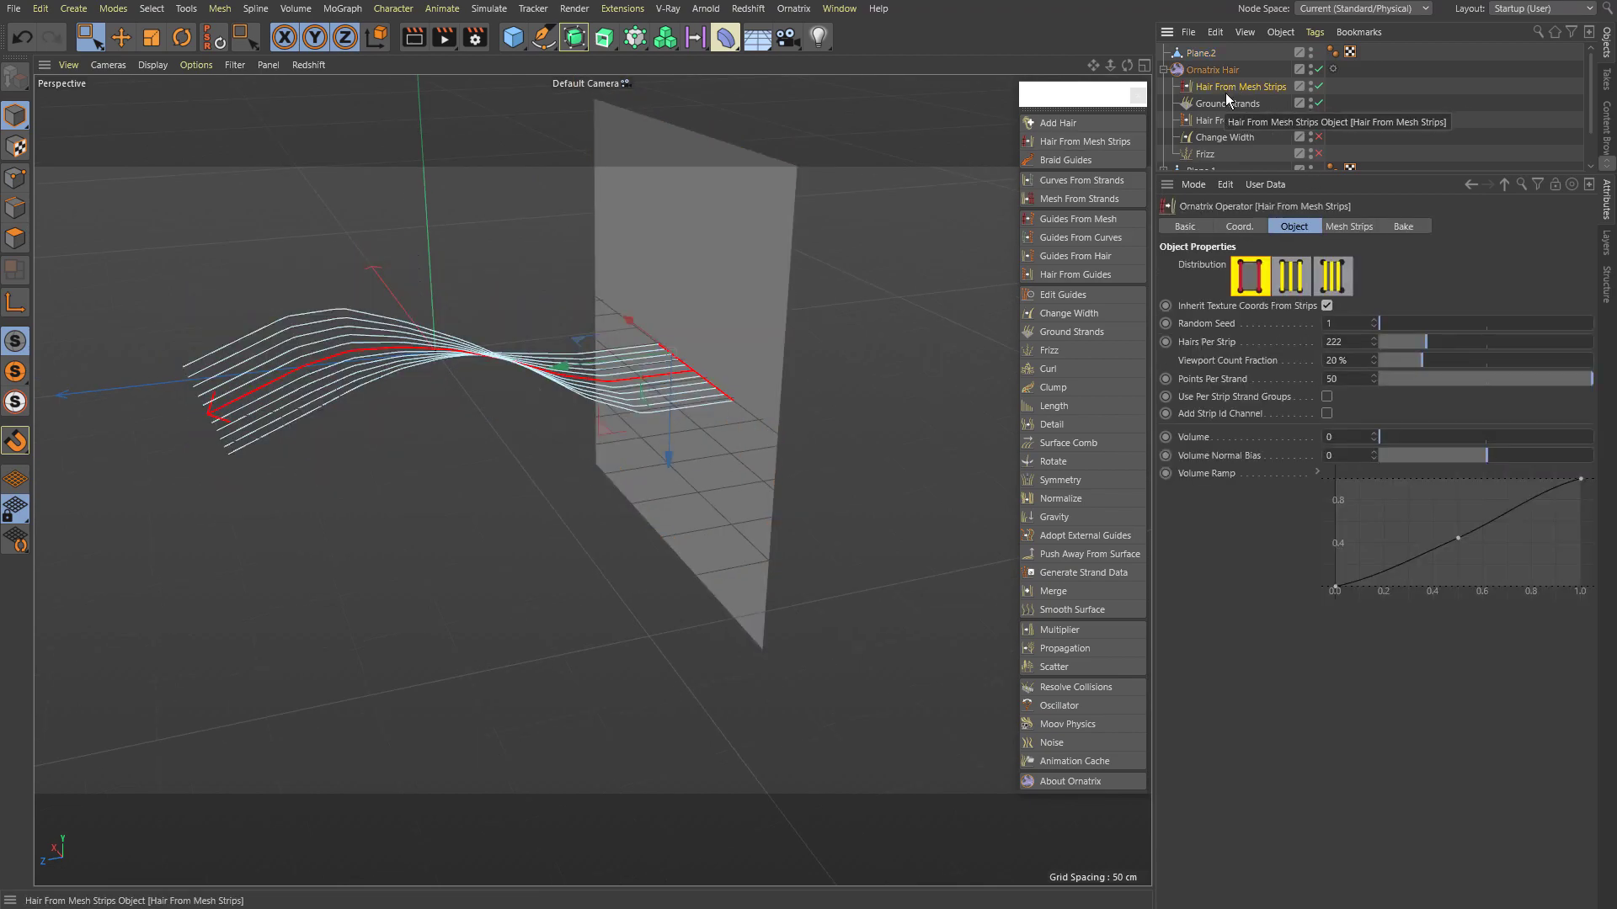
left_click(1231, 120)
scroll(1238, 126, "down", 2)
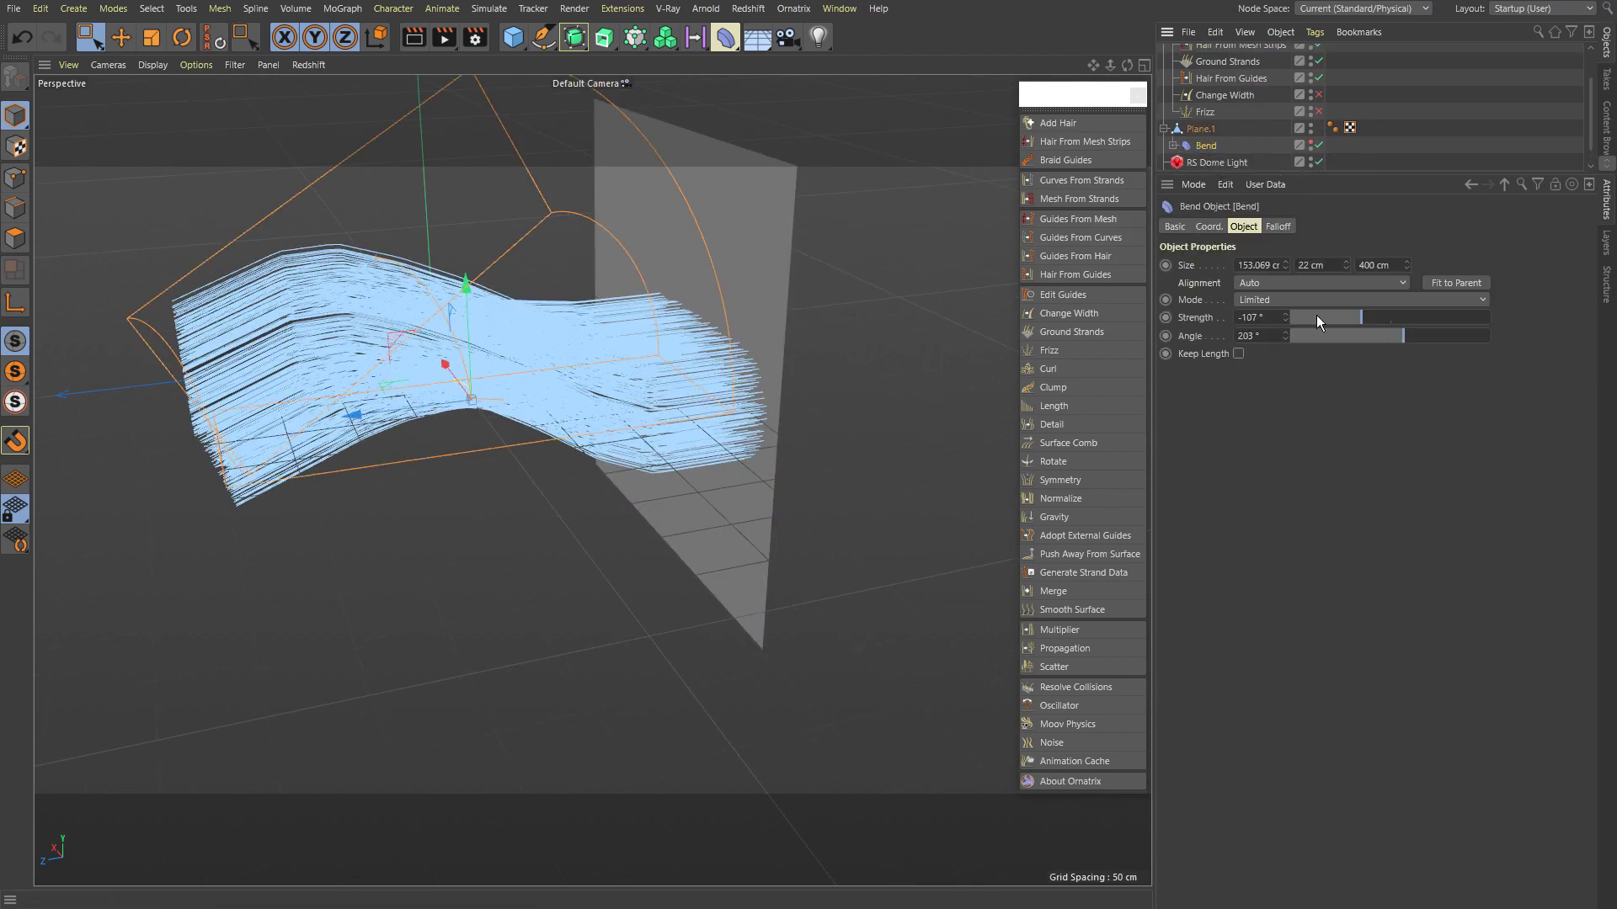
mouse_move(1357, 318)
left_mouse_down()
mouse_move(1419, 314)
mouse_move(1352, 337)
left_mouse_up()
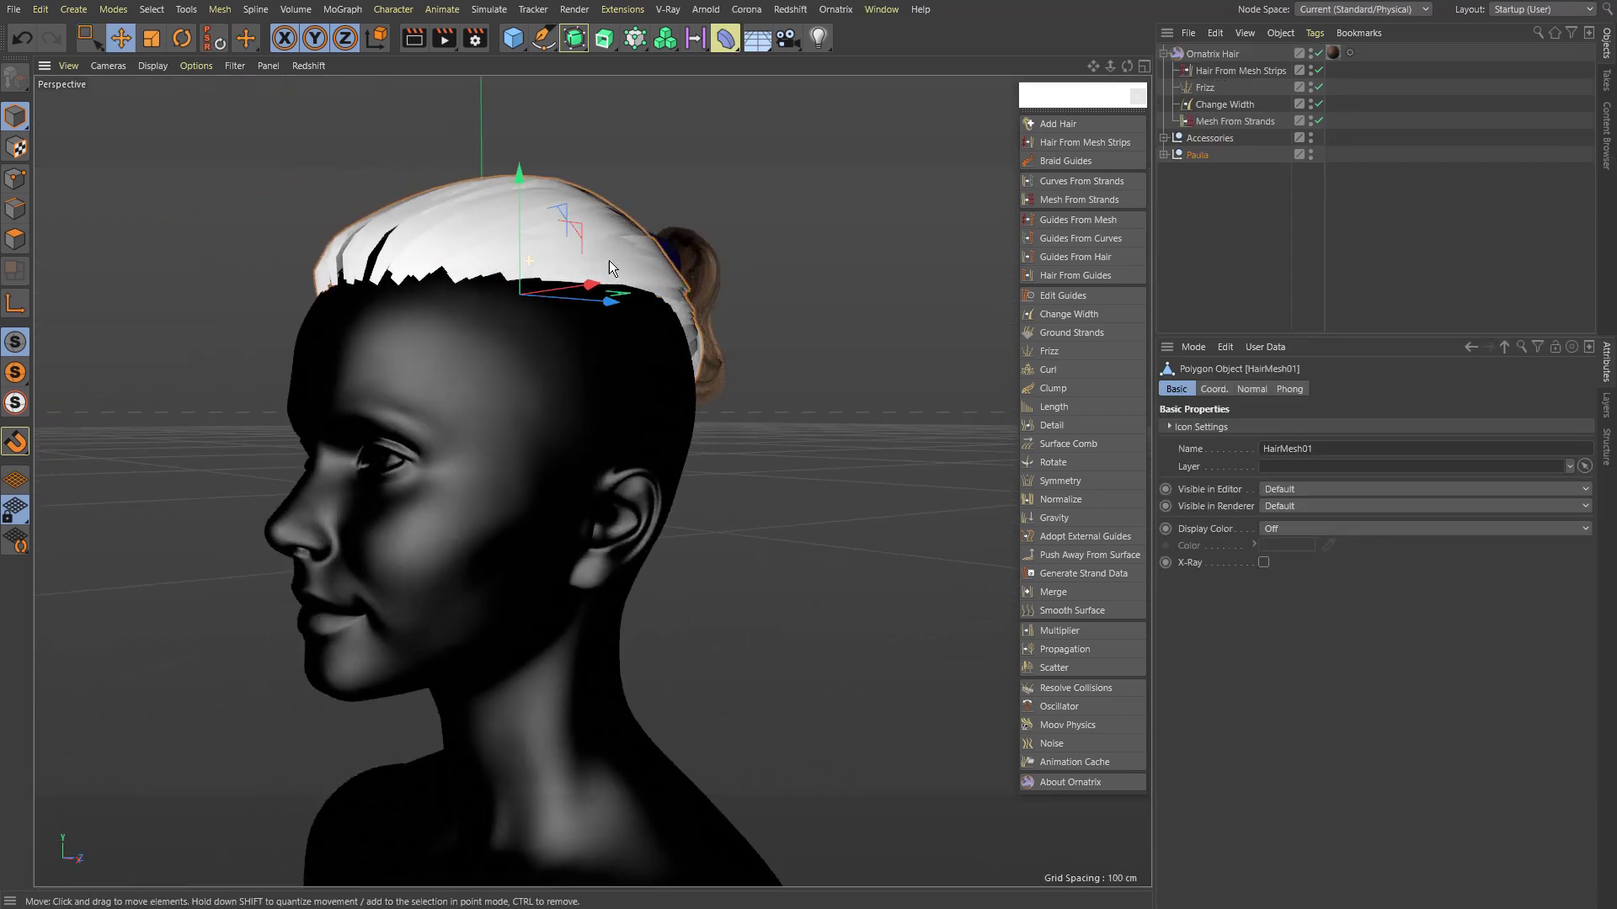
Step: Generate strip hair from the head's hair mesh
left_click_drag(609, 260, 530, 260, "alt")
scroll(569, 271, "up", 2)
scroll(570, 272, "up", 2)
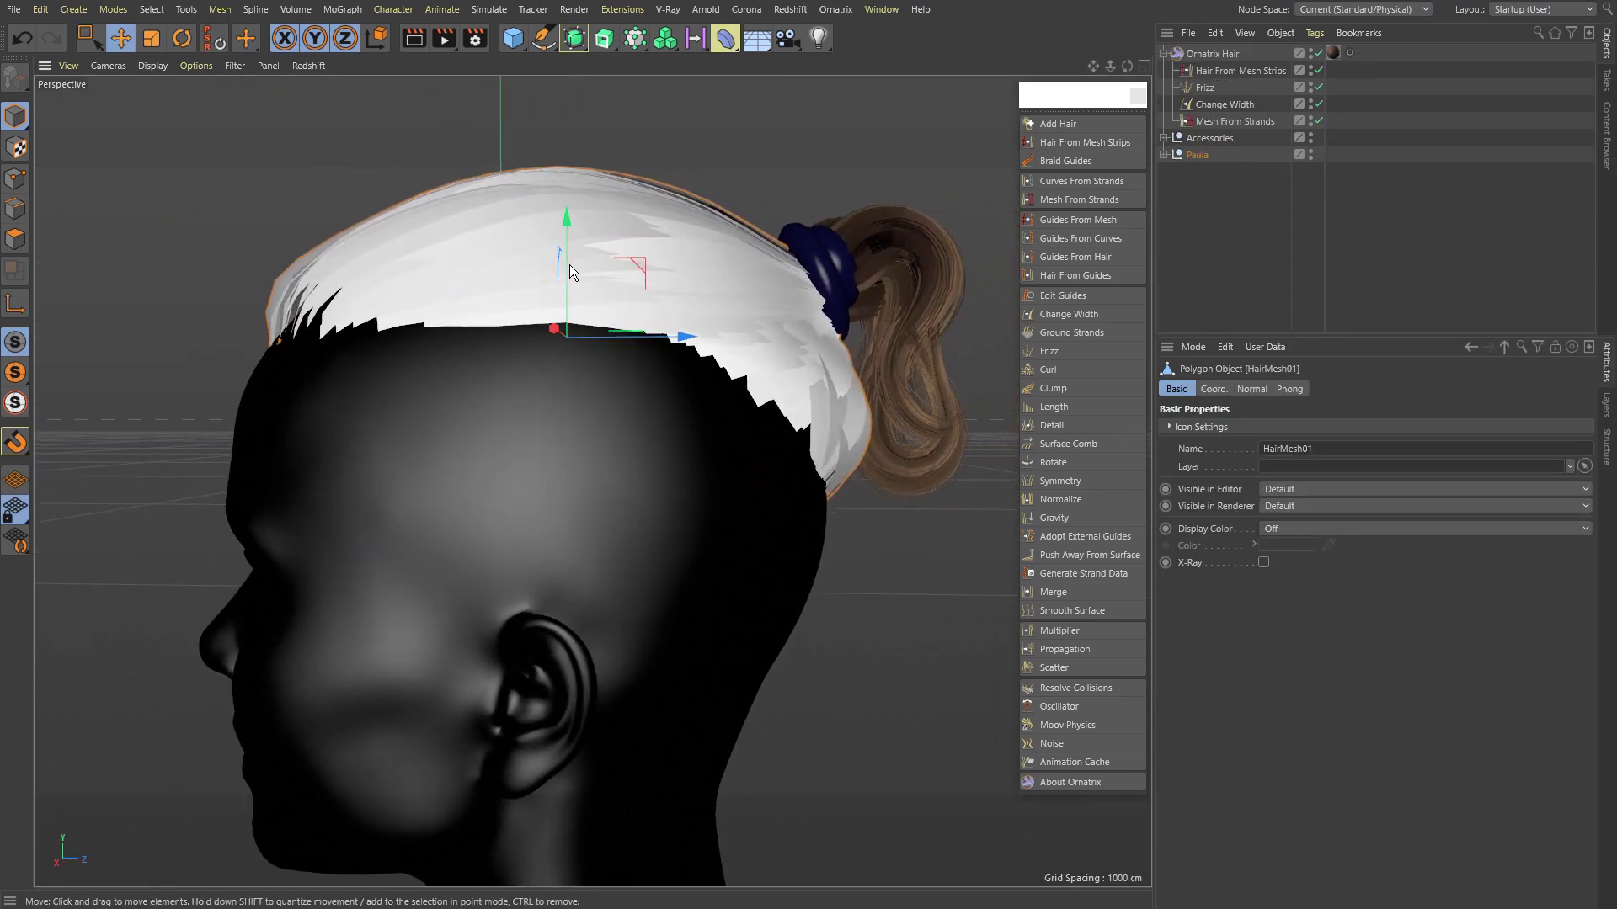
left_click(1057, 143)
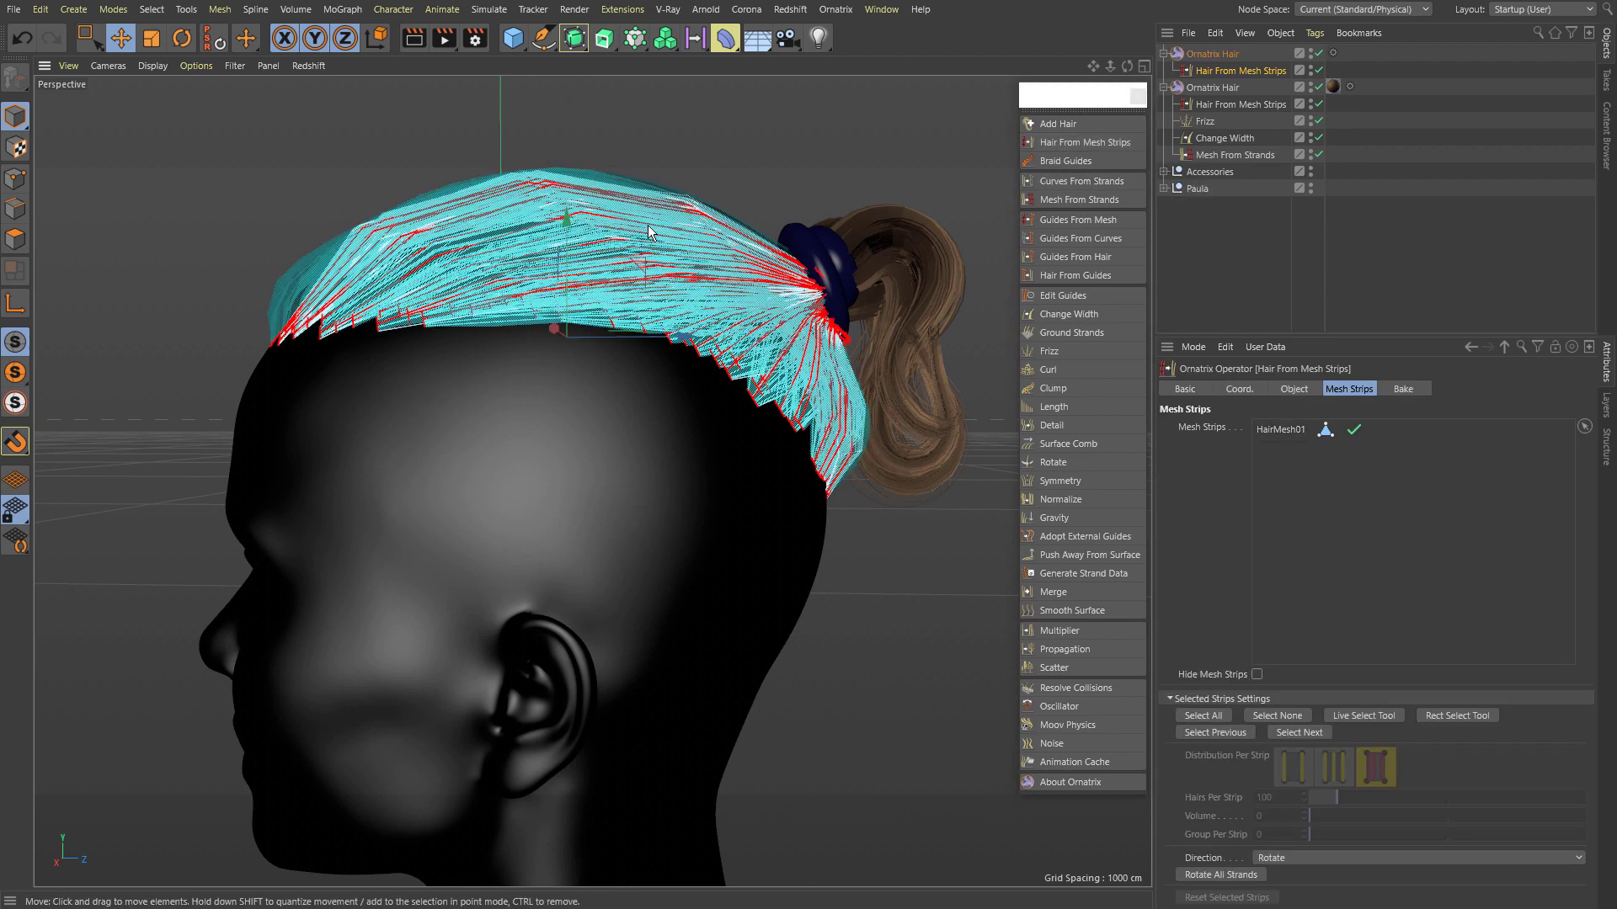
mouse_move(647, 232)
left_mouse_down("alt")
mouse_move(694, 249)
mouse_move(667, 237)
left_mouse_up("alt")
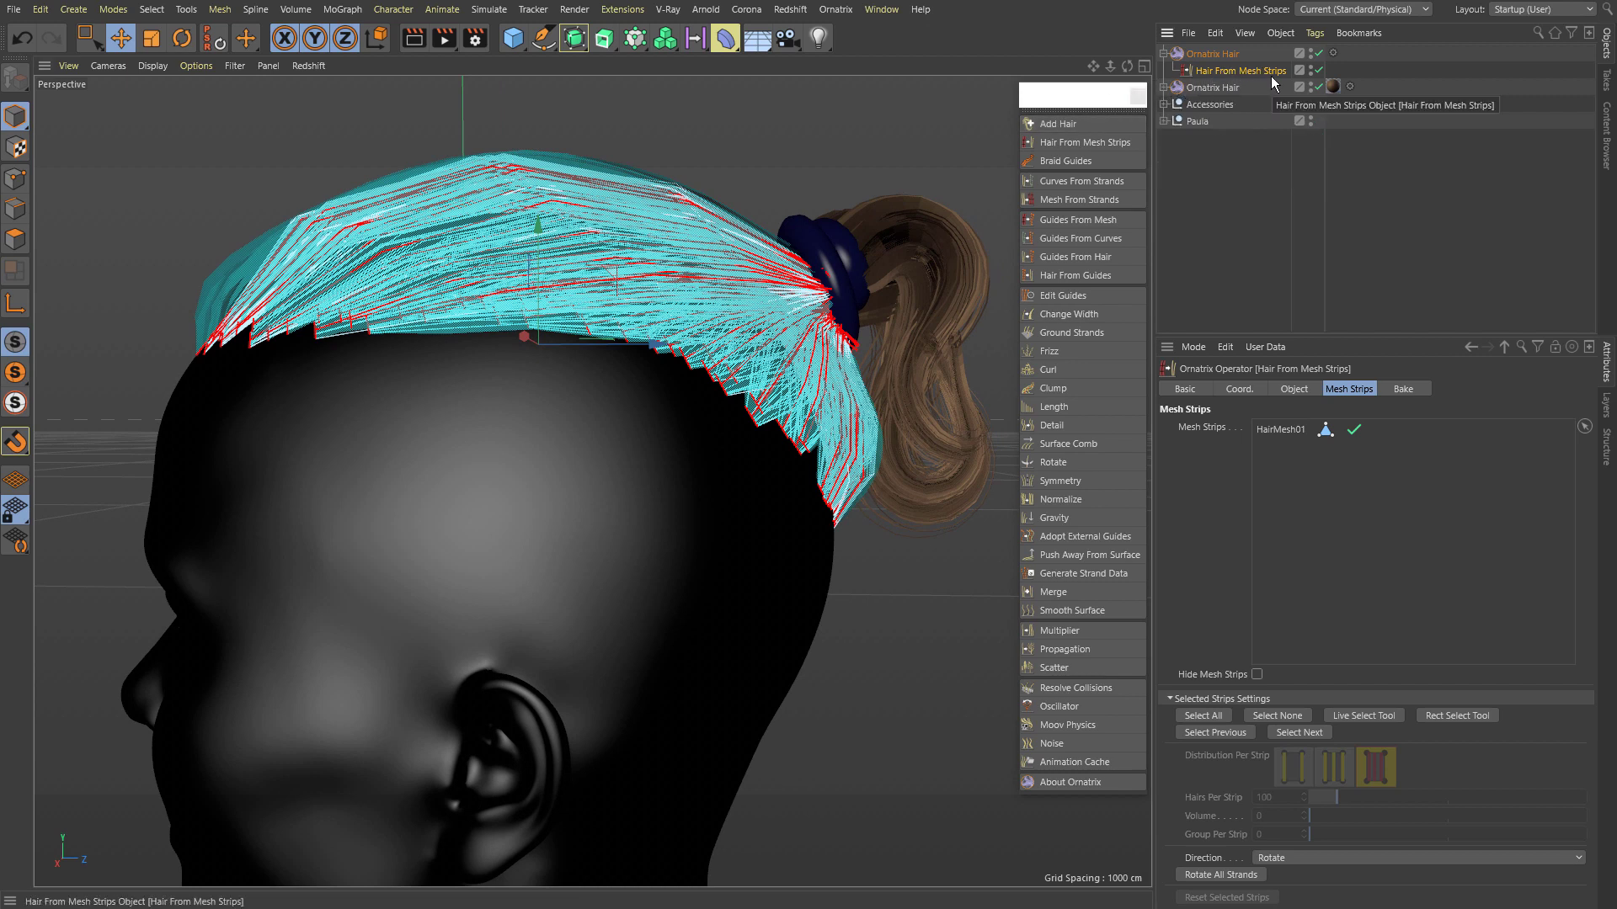
Step: Set Hairs Per Strip to 2 with uniform distribution and 100% viewport fraction
left_click_drag(1321, 336, 1314, 212)
left_click(1294, 262)
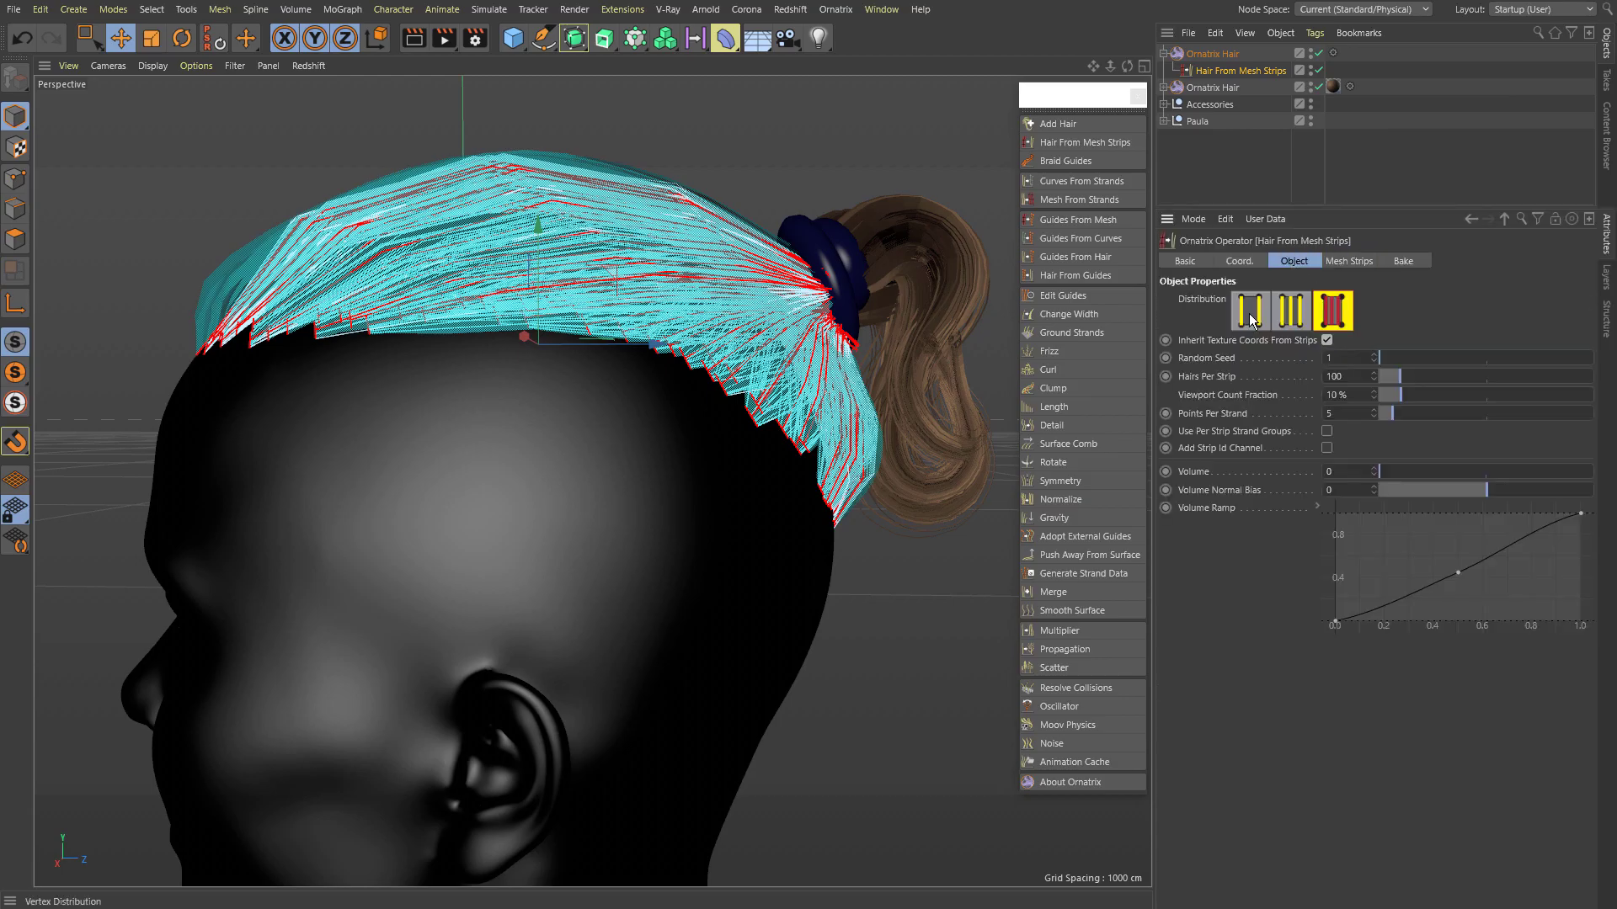
left_click_drag(757, 303, 722, 342, "alt")
left_click(1292, 312)
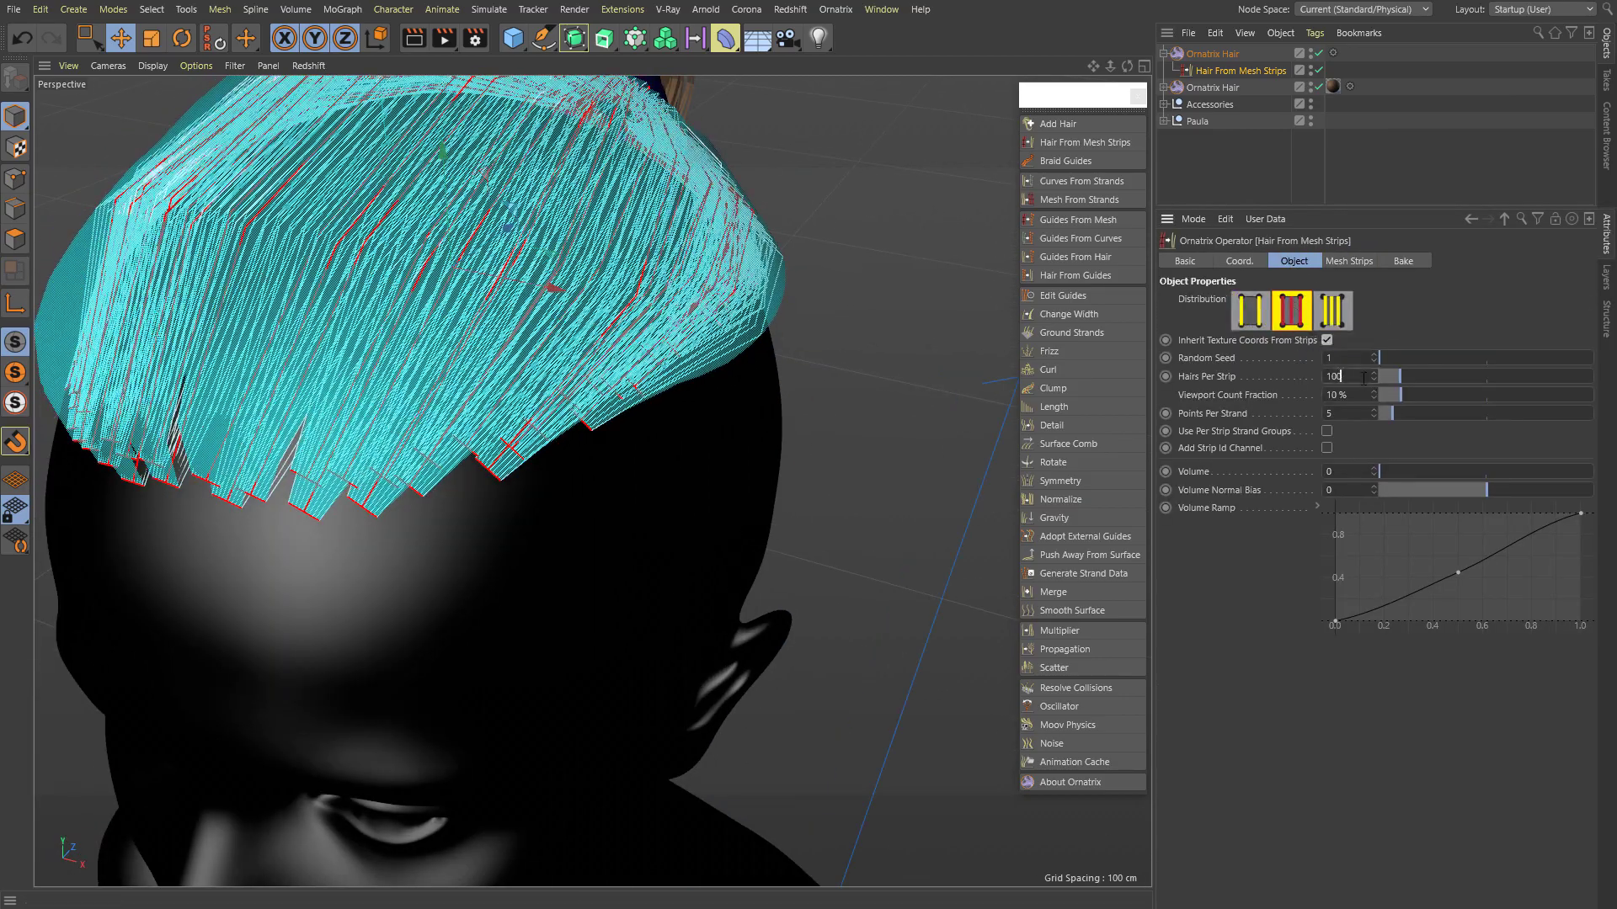
type("2")
key("Return")
left_click_drag(661, 325, 602, 441, "alt")
Step: Try random and vertex distributions and set Points Per Strand to 20
left_click(1333, 310)
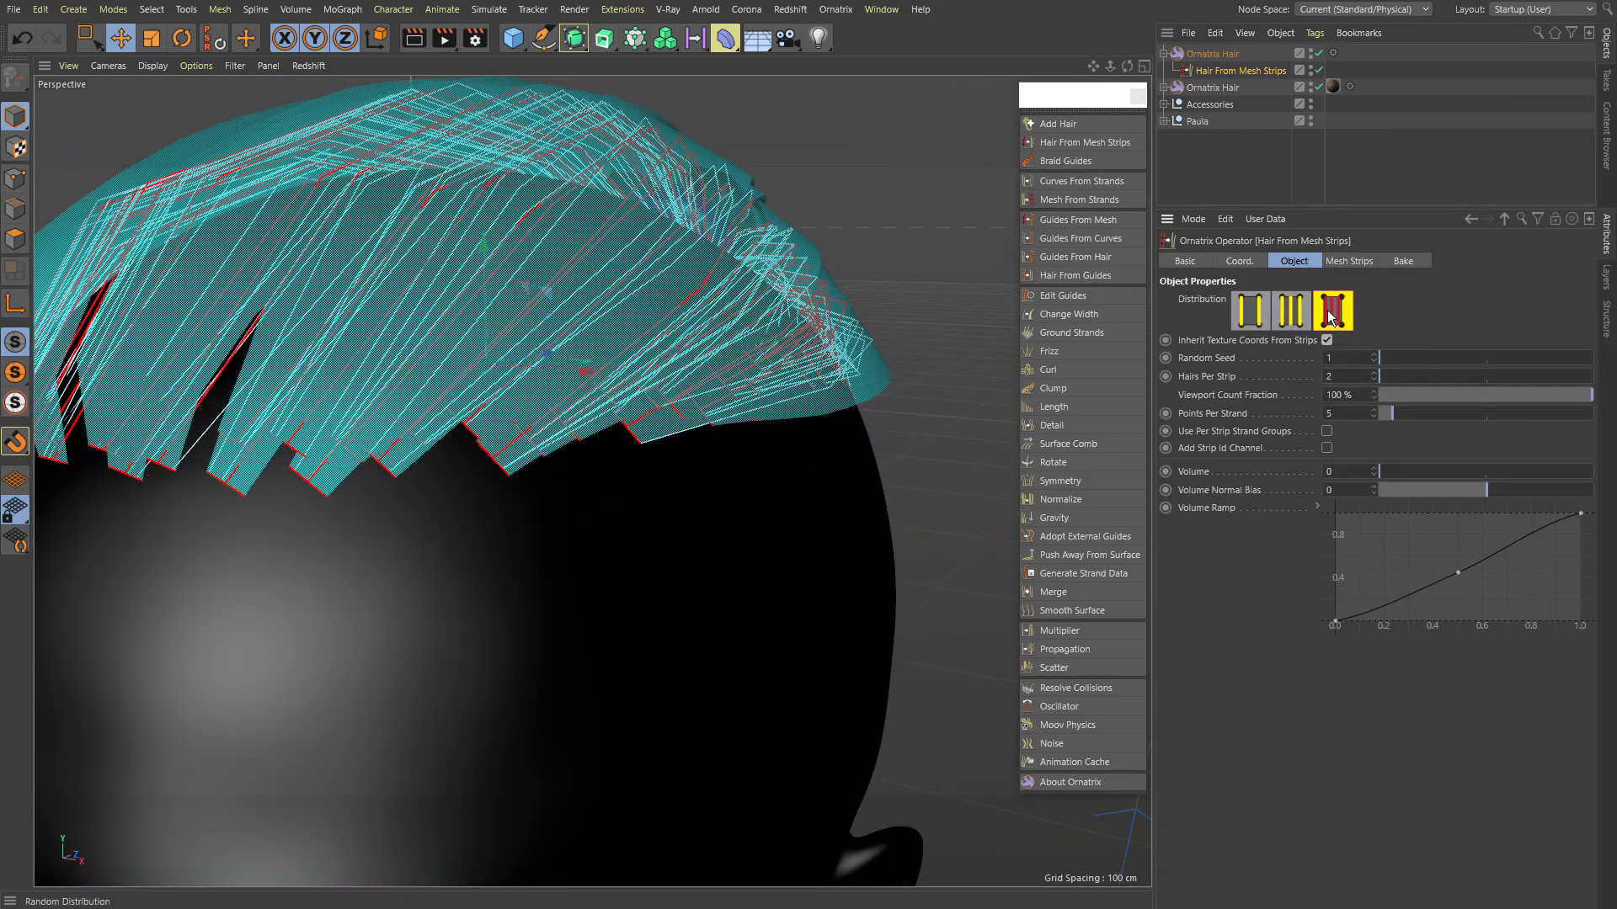
left_click(1252, 312)
left_click_drag(1389, 414, 1462, 421)
mouse_move(577, 380)
left_mouse_down("alt")
mouse_move(919, 597)
mouse_move(639, 273)
left_mouse_up("alt")
left_click(919, 597)
Step: Add Ground Strands and attach the strip guide roots to the head
left_click(1221, 74)
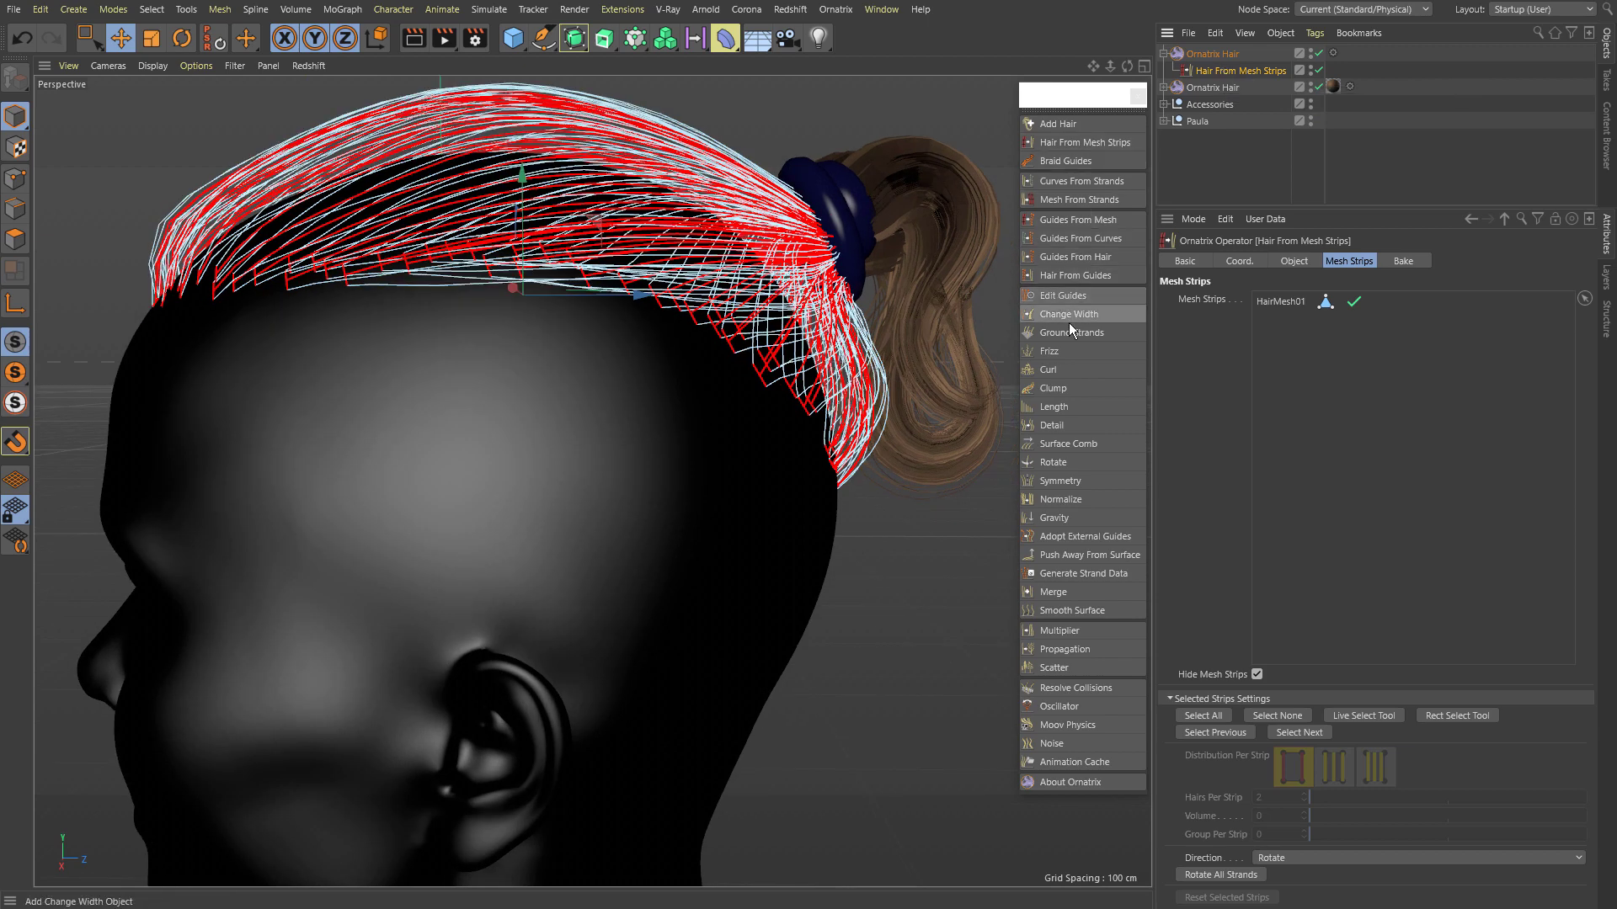
left_click(1068, 331)
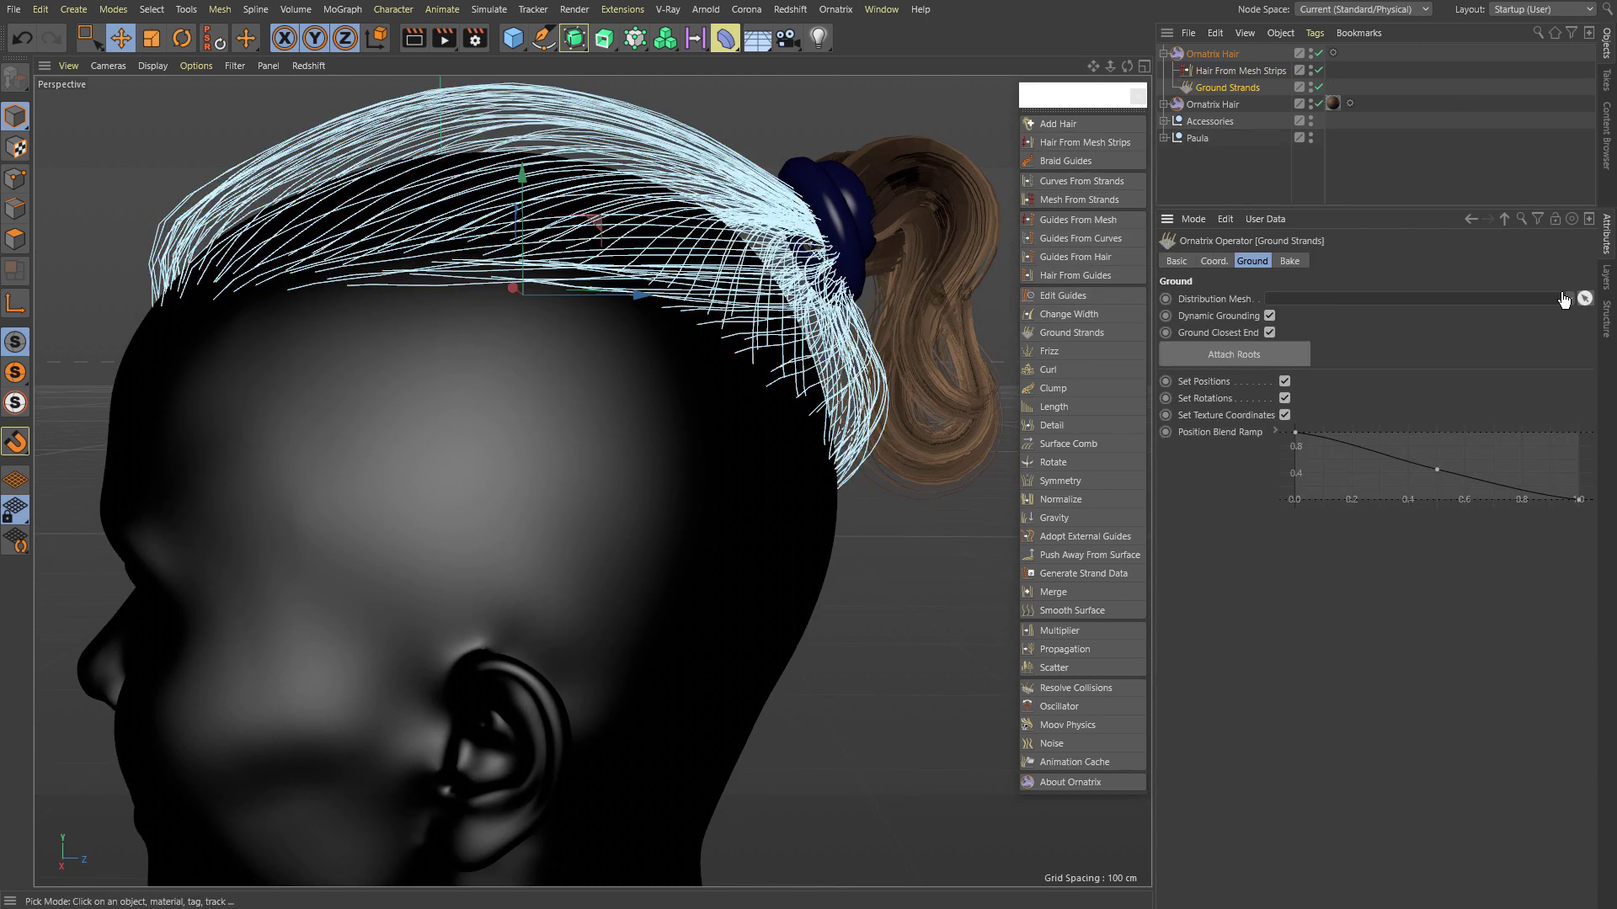
left_click(1275, 361)
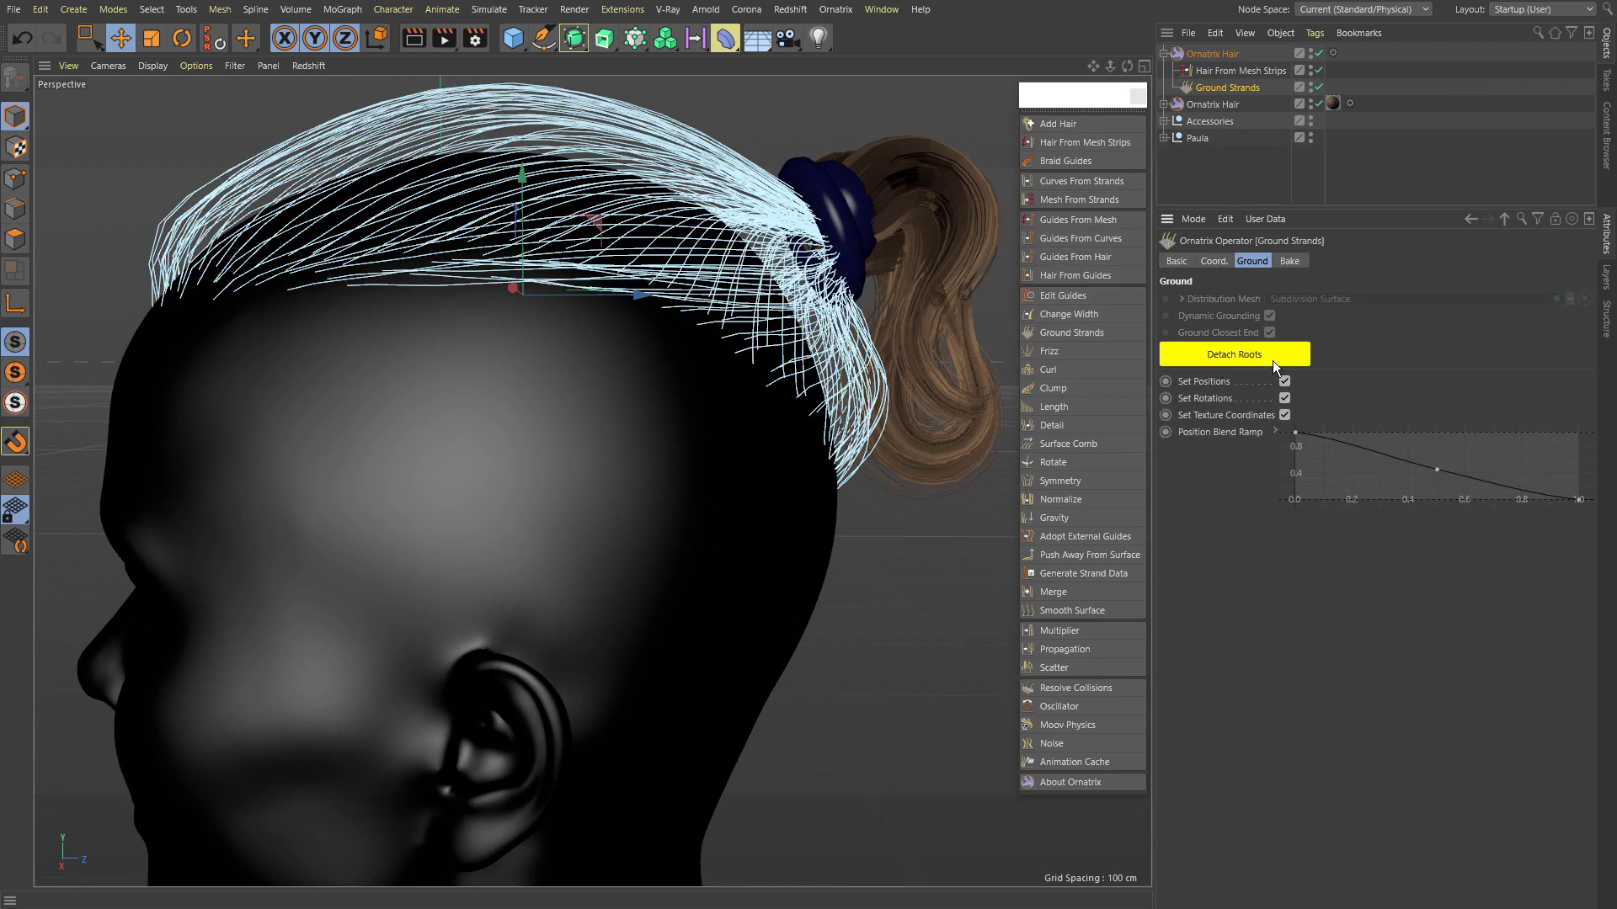
left_click(1196, 138)
key("e")
left_click_drag(484, 360, 574, 374, "alt")
left_click(1226, 88)
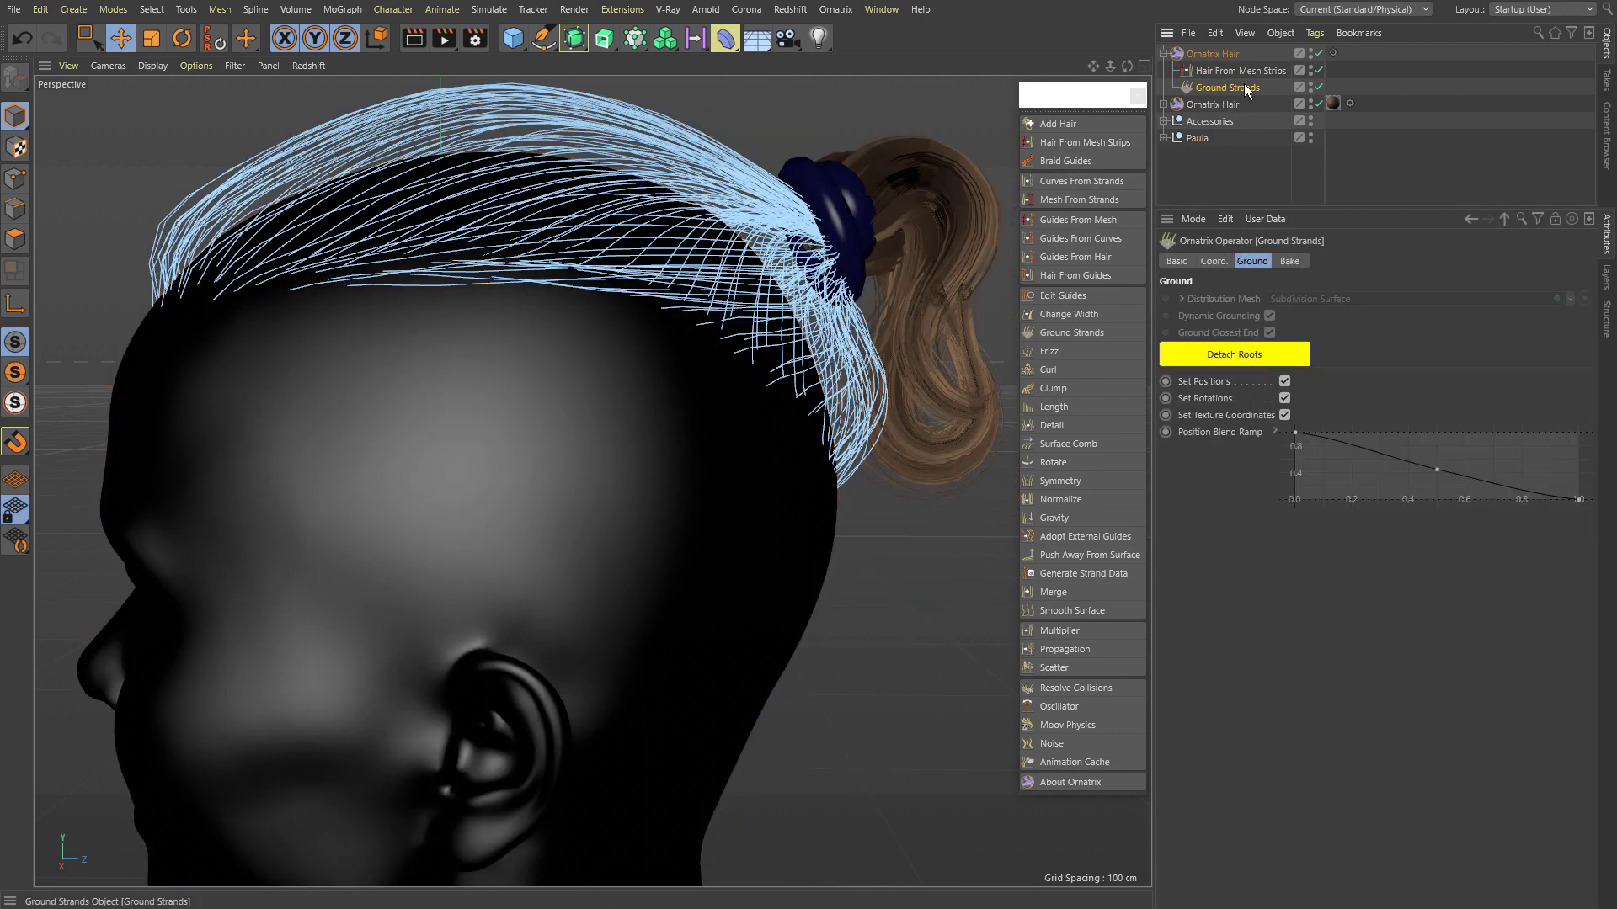
Step: Add Hair From Guides with Use Guide Faces, Render Count 100000, Iteration Count 6, and Mesh From Strands
left_click(1067, 272)
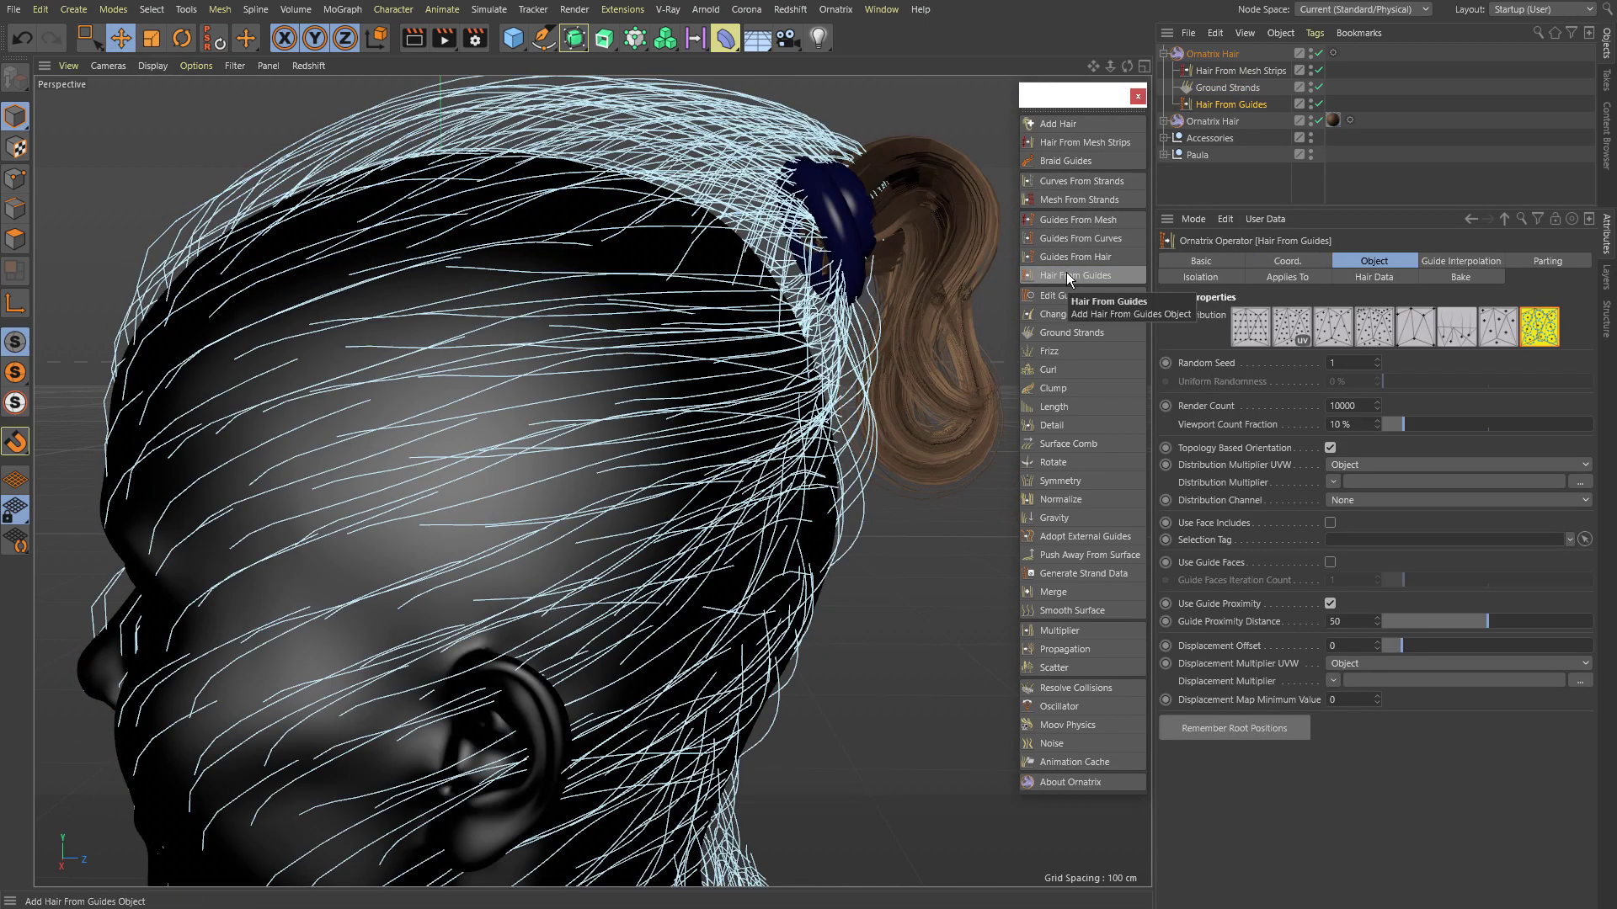
left_click_drag(844, 301, 623, 277, "alt")
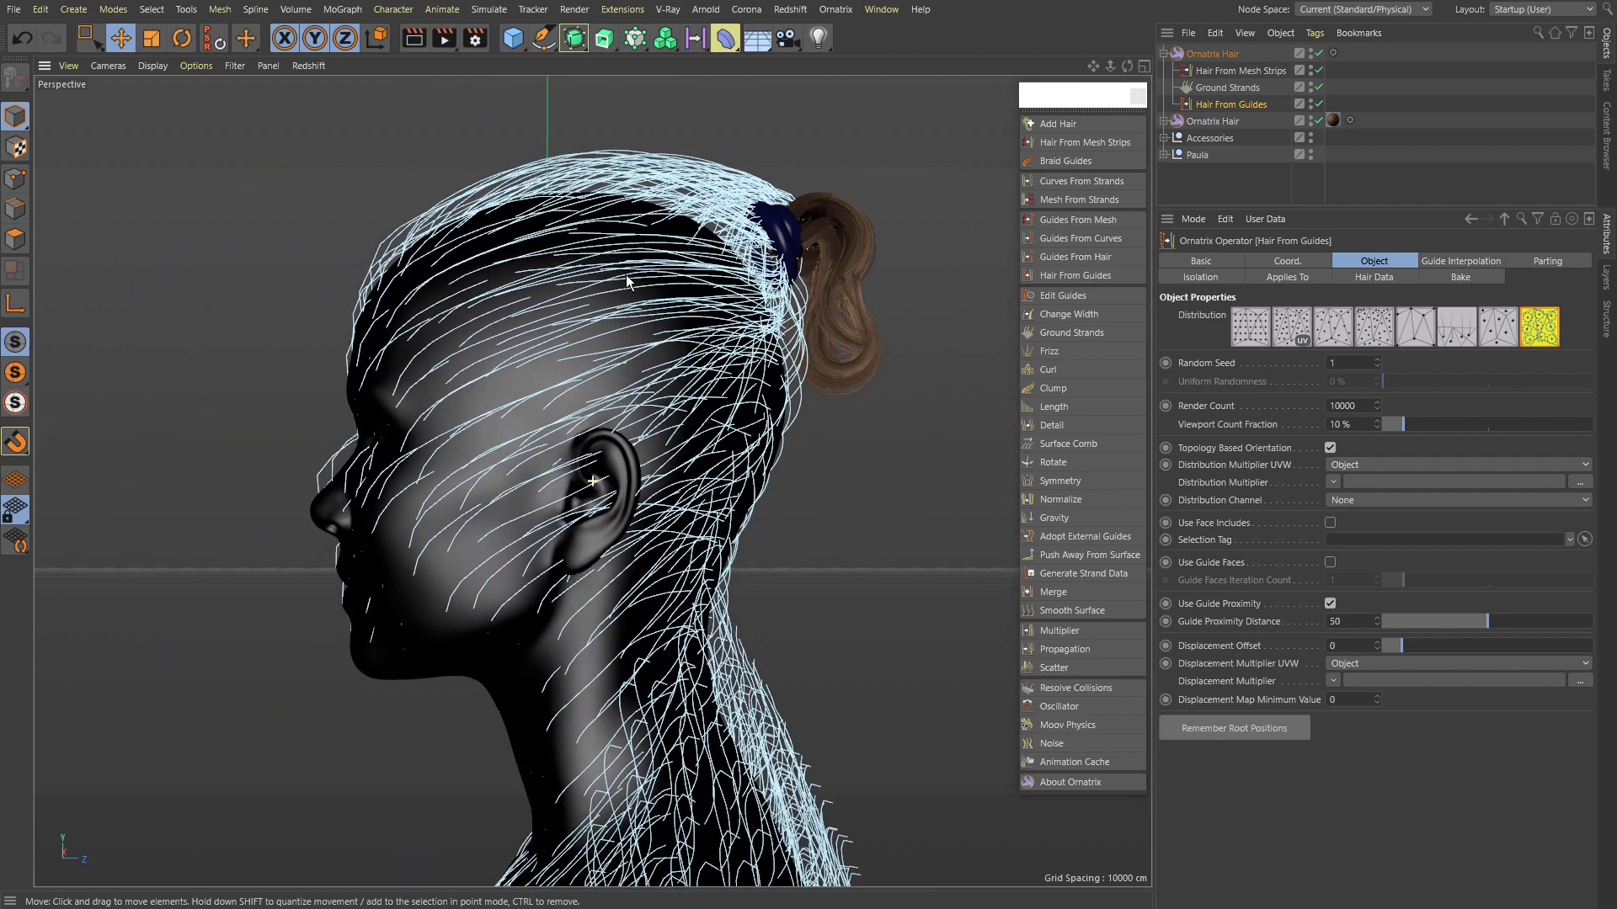
scroll(624, 280, "up", 1)
scroll(631, 281, "up", 1)
scroll(672, 284, "up", 1)
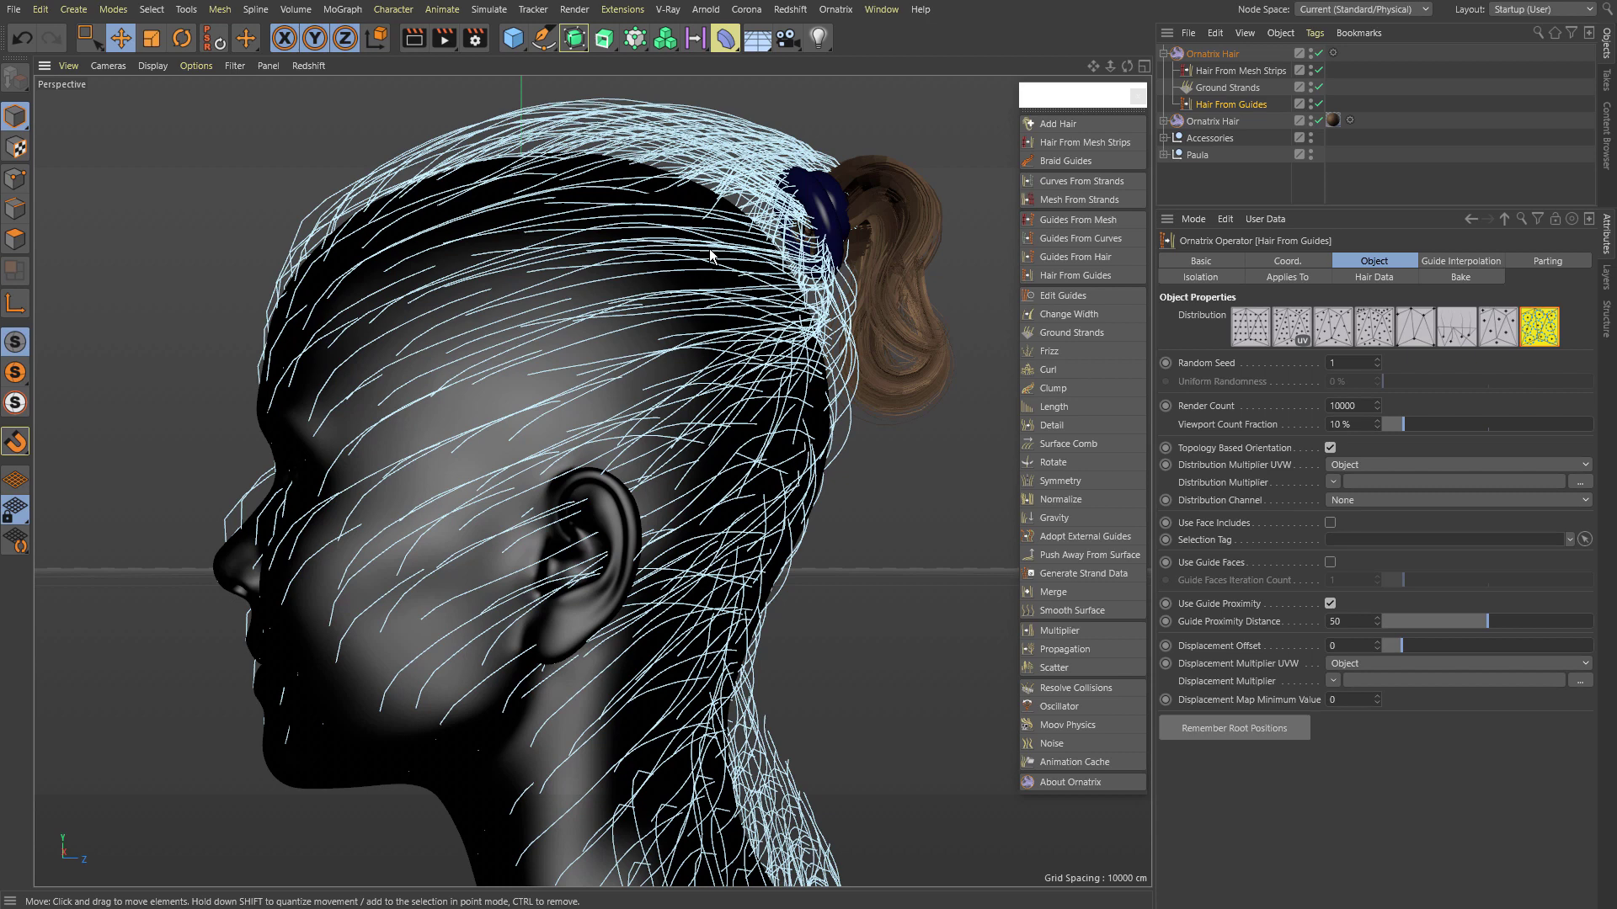
left_click_drag(716, 255, 739, 261, "alt")
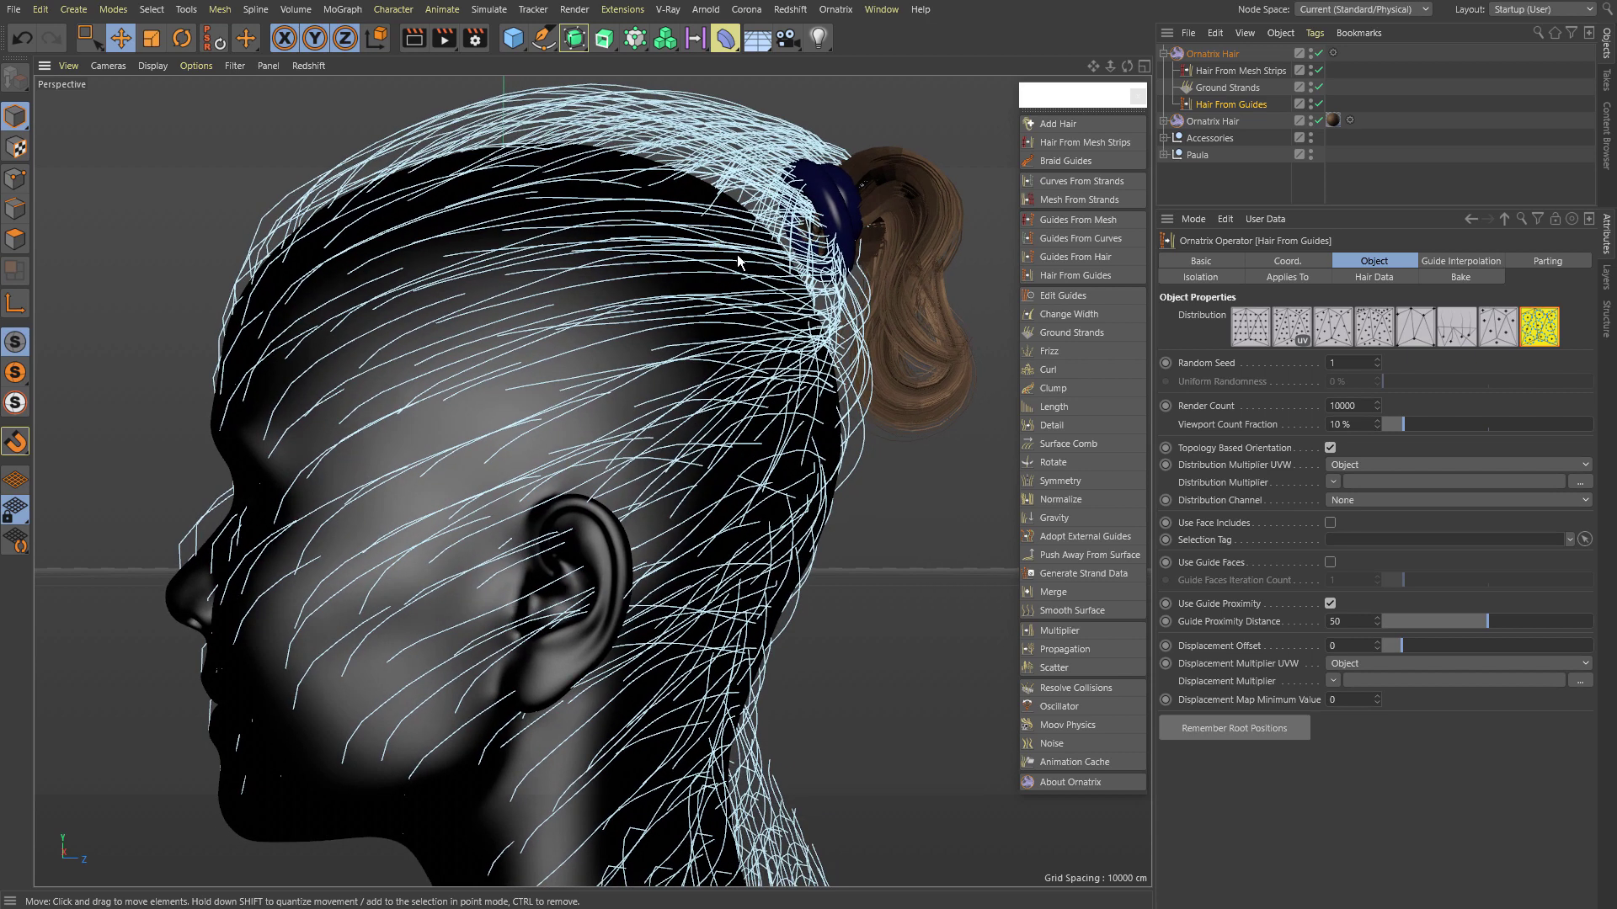
left_click(1330, 561)
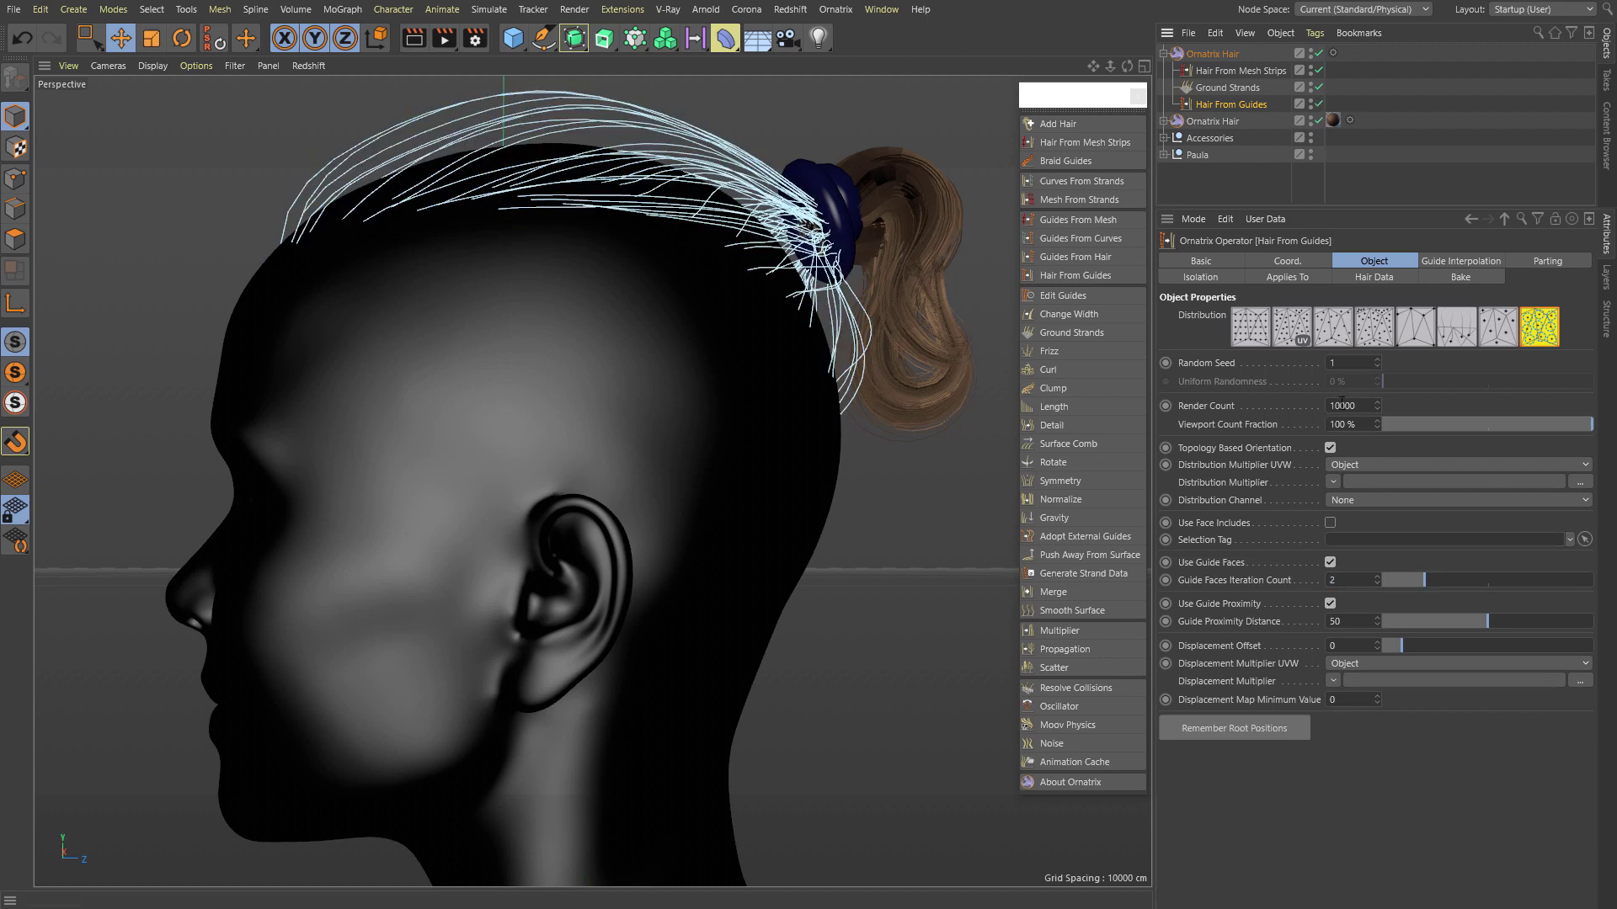
key("Return")
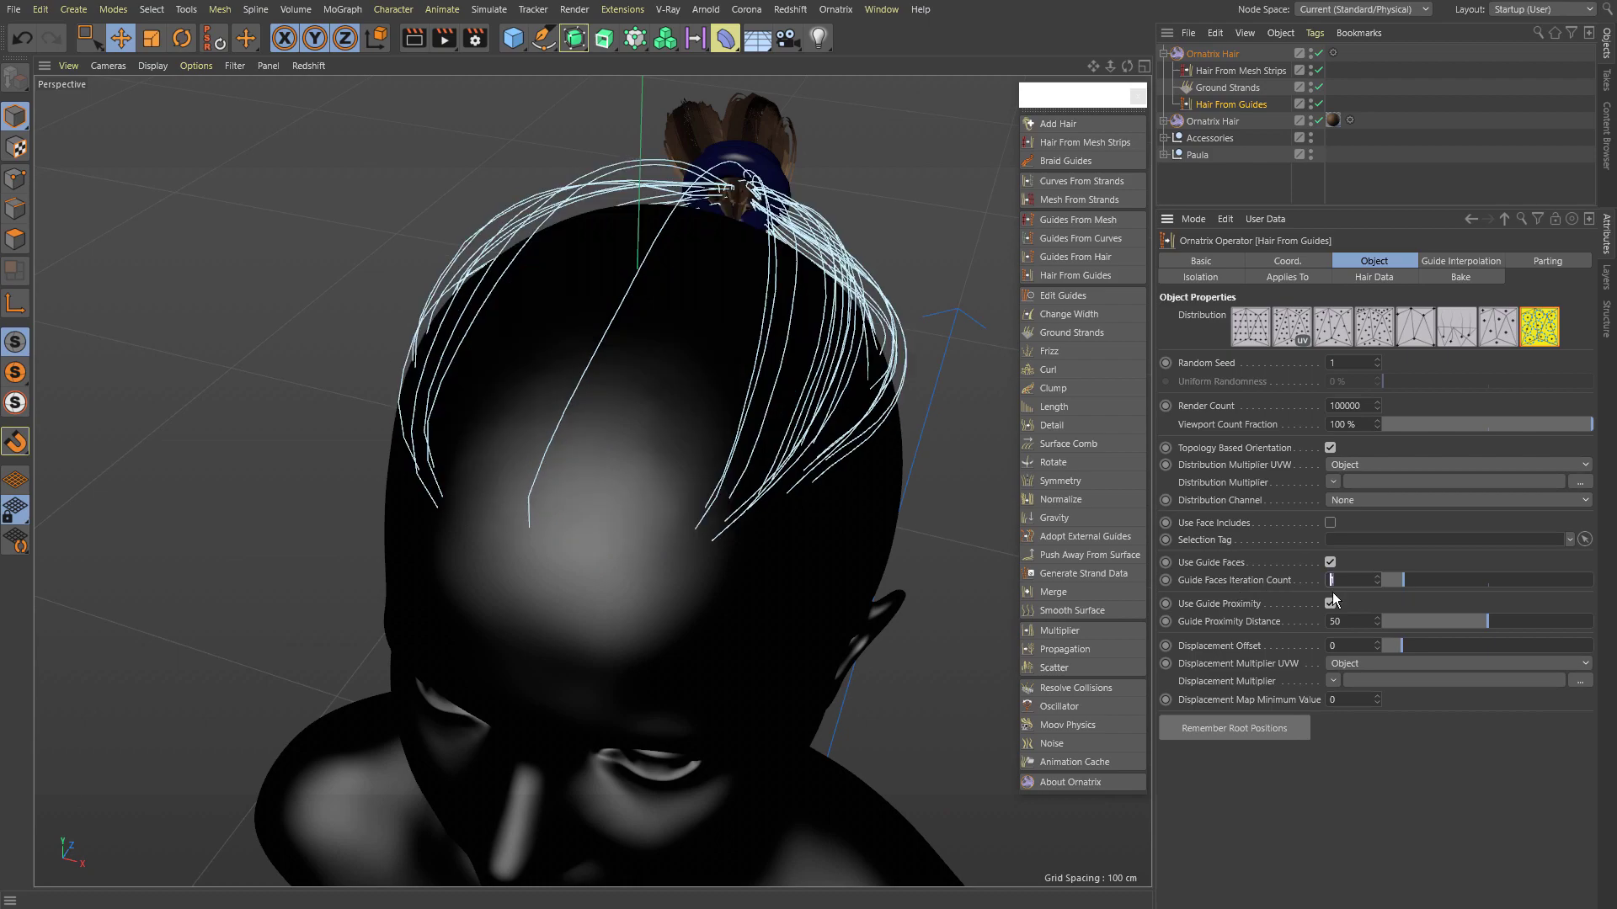
type("6")
key("Return")
left_click_drag(708, 417, 614, 449, "alt")
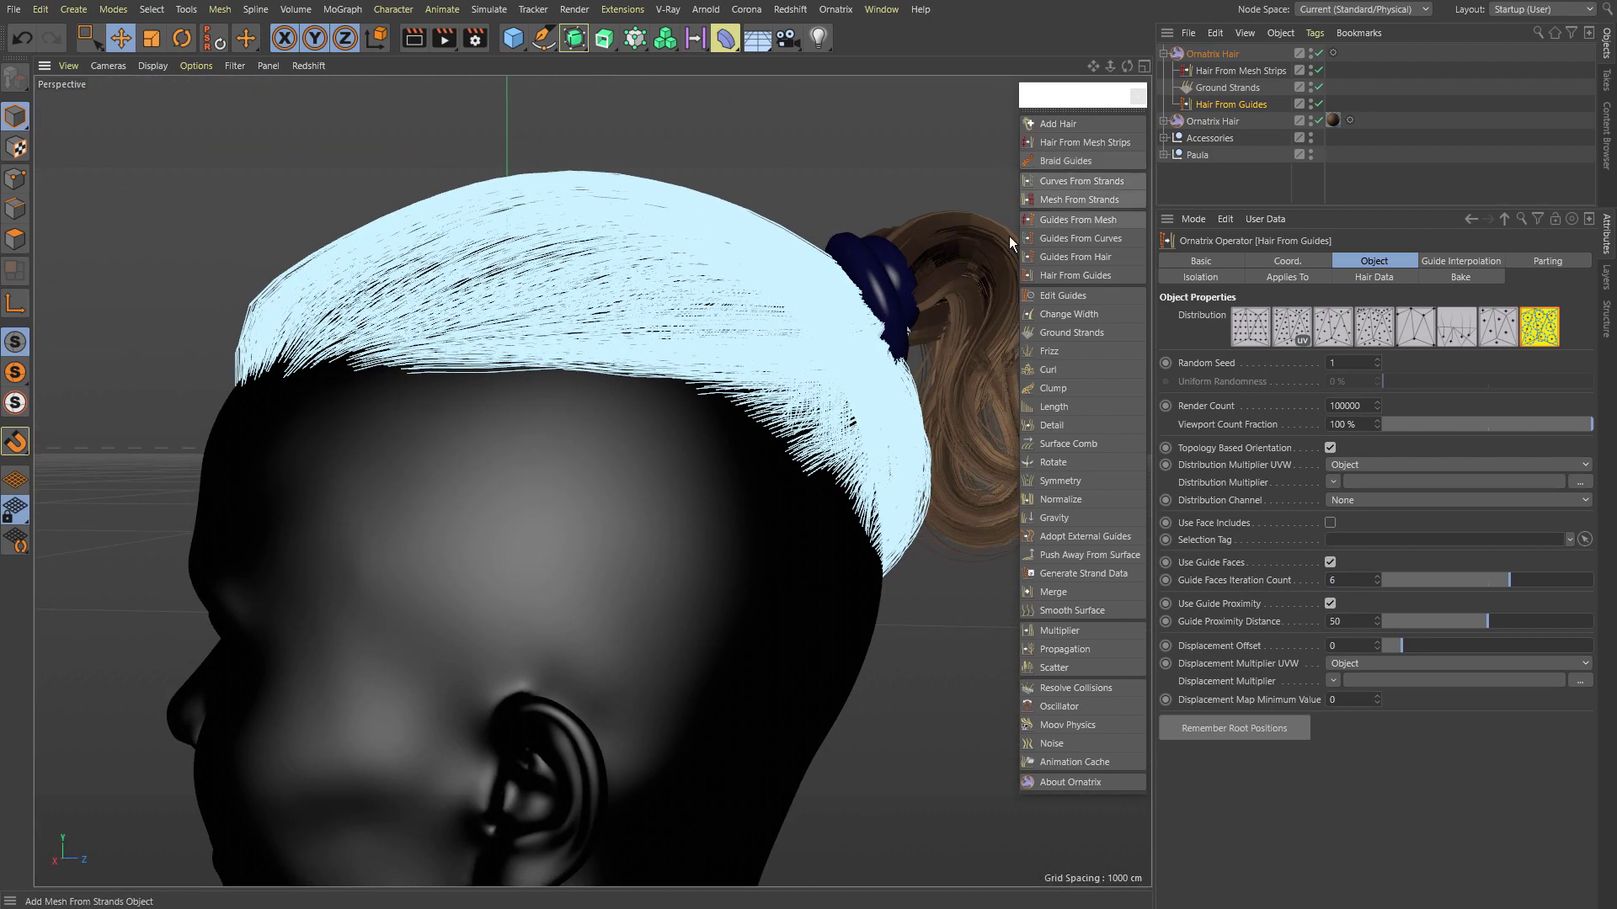
left_click(1079, 199)
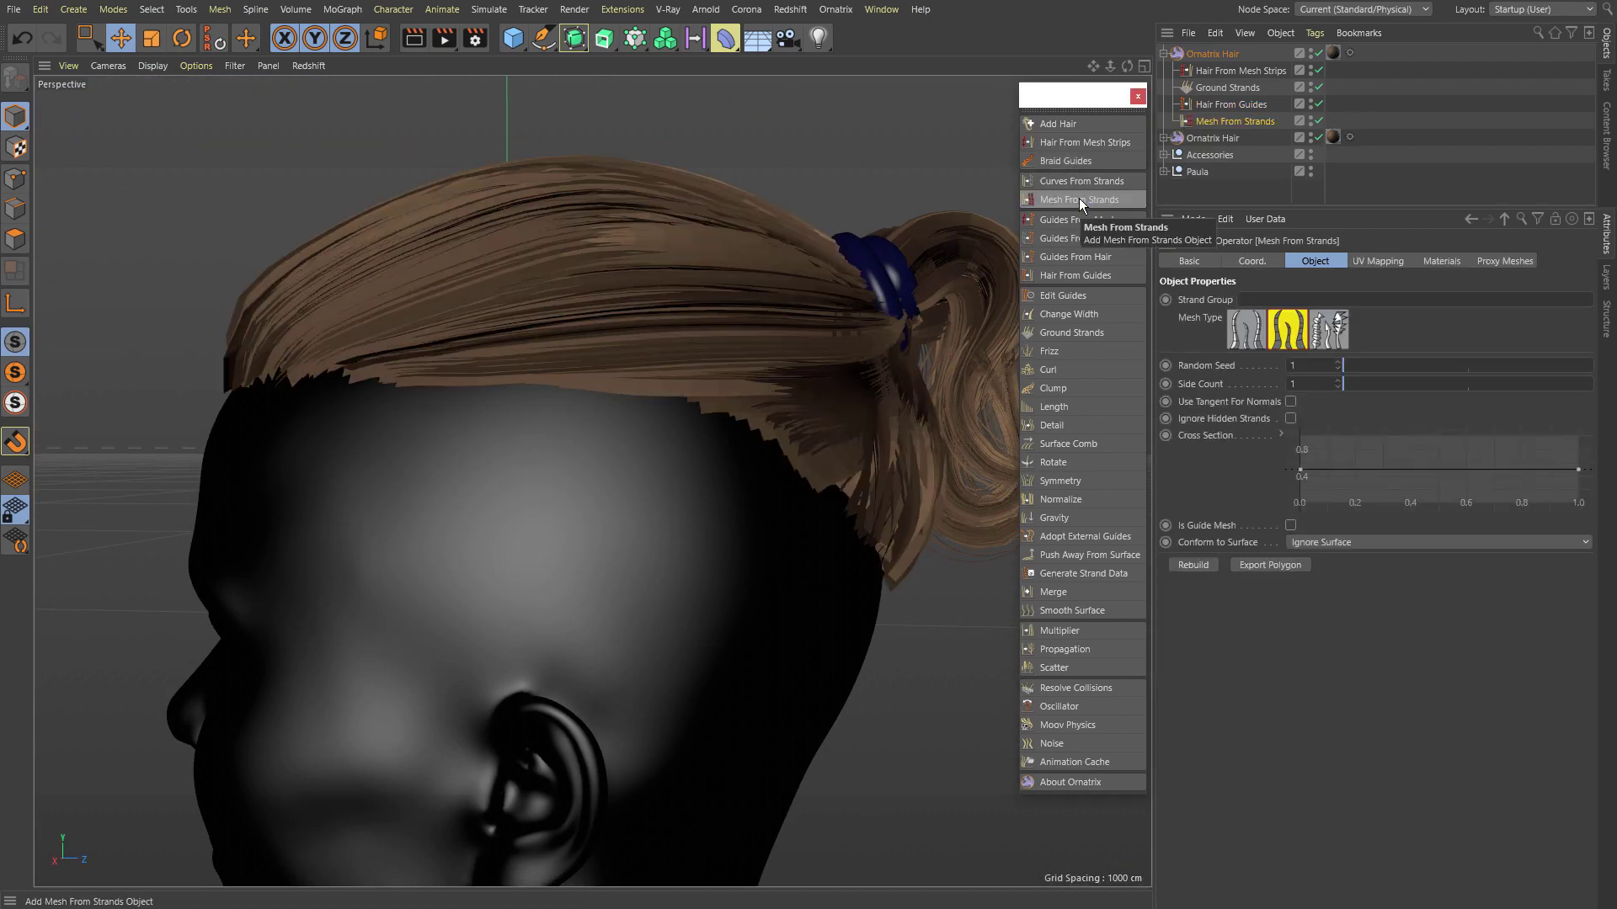
Step: Add Change Width after Hair From Guides, thinning strands to 0.06 cm
left_click(1221, 104)
left_click(1069, 311)
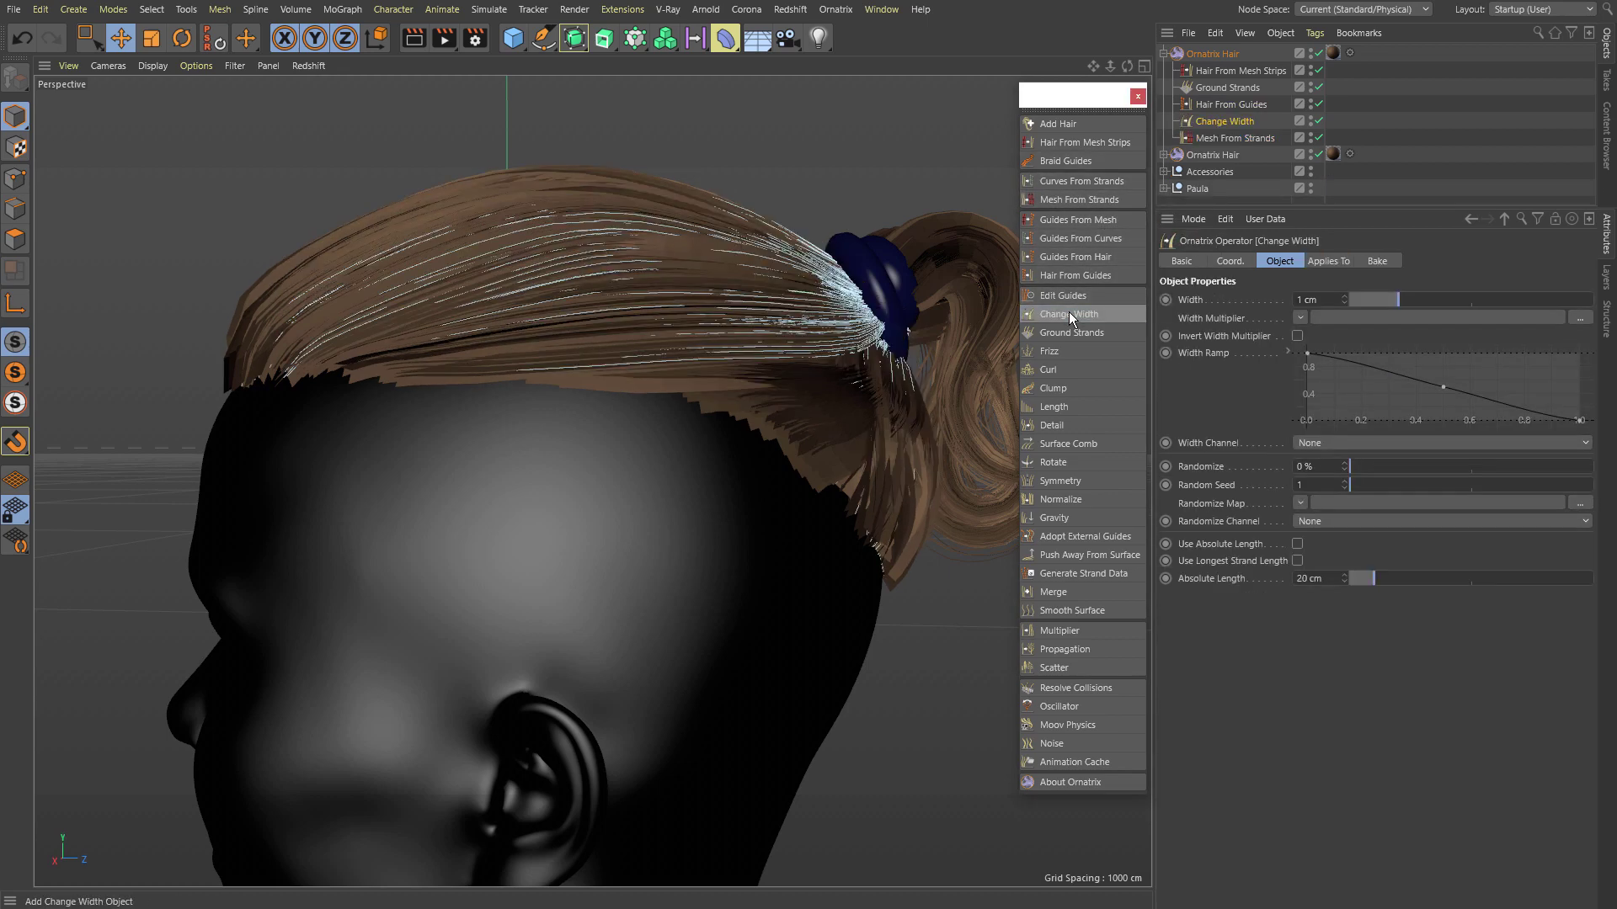
left_click_drag(1380, 299, 1353, 295)
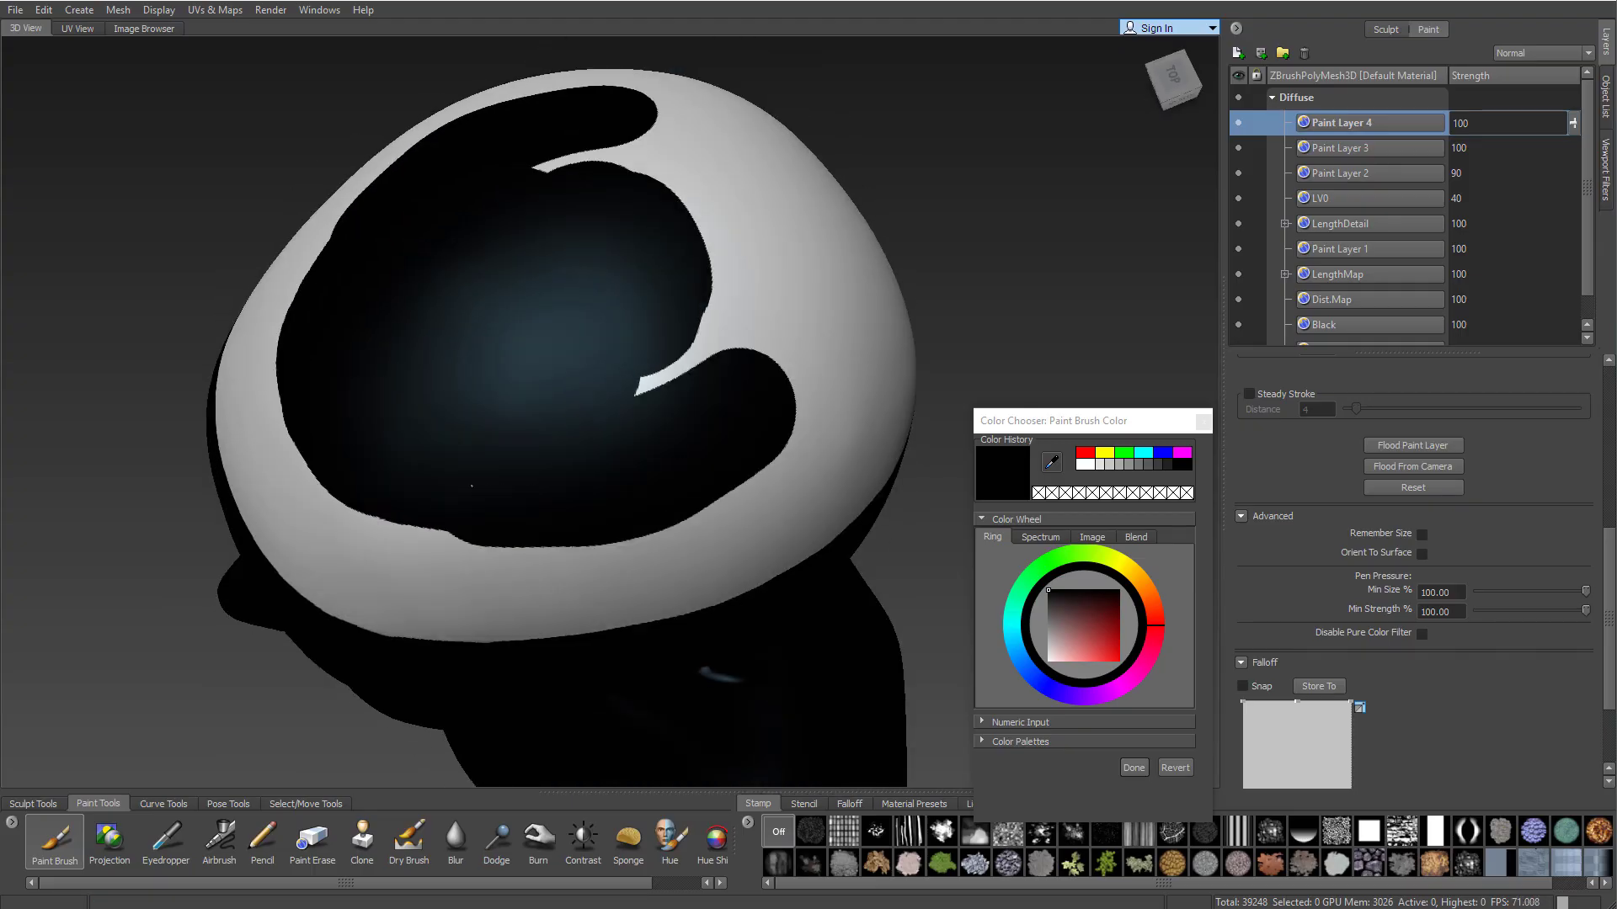
Step: Add Paint Layer 5 and check the white front-hairline band from several angles
left_click_drag(636, 383, 402, 231, "alt")
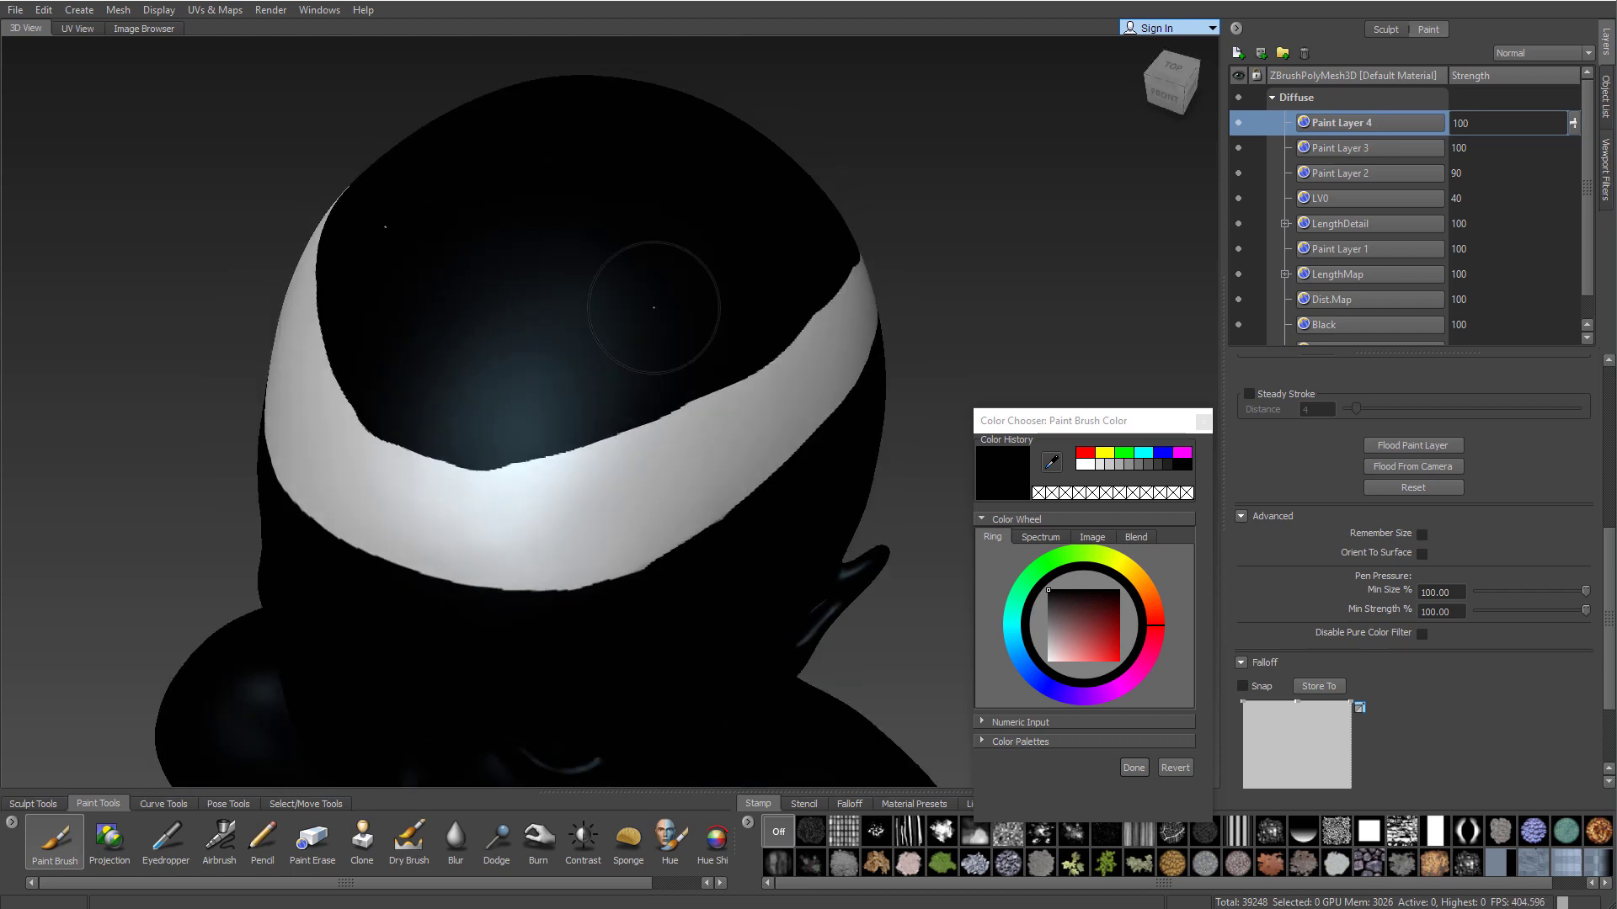
left_click(1237, 53)
left_click(801, 506)
scroll(1602, 658, "down", 1)
left_click_drag(758, 417, 556, 393, "alt")
left_click_drag(679, 378, 881, 426, "alt")
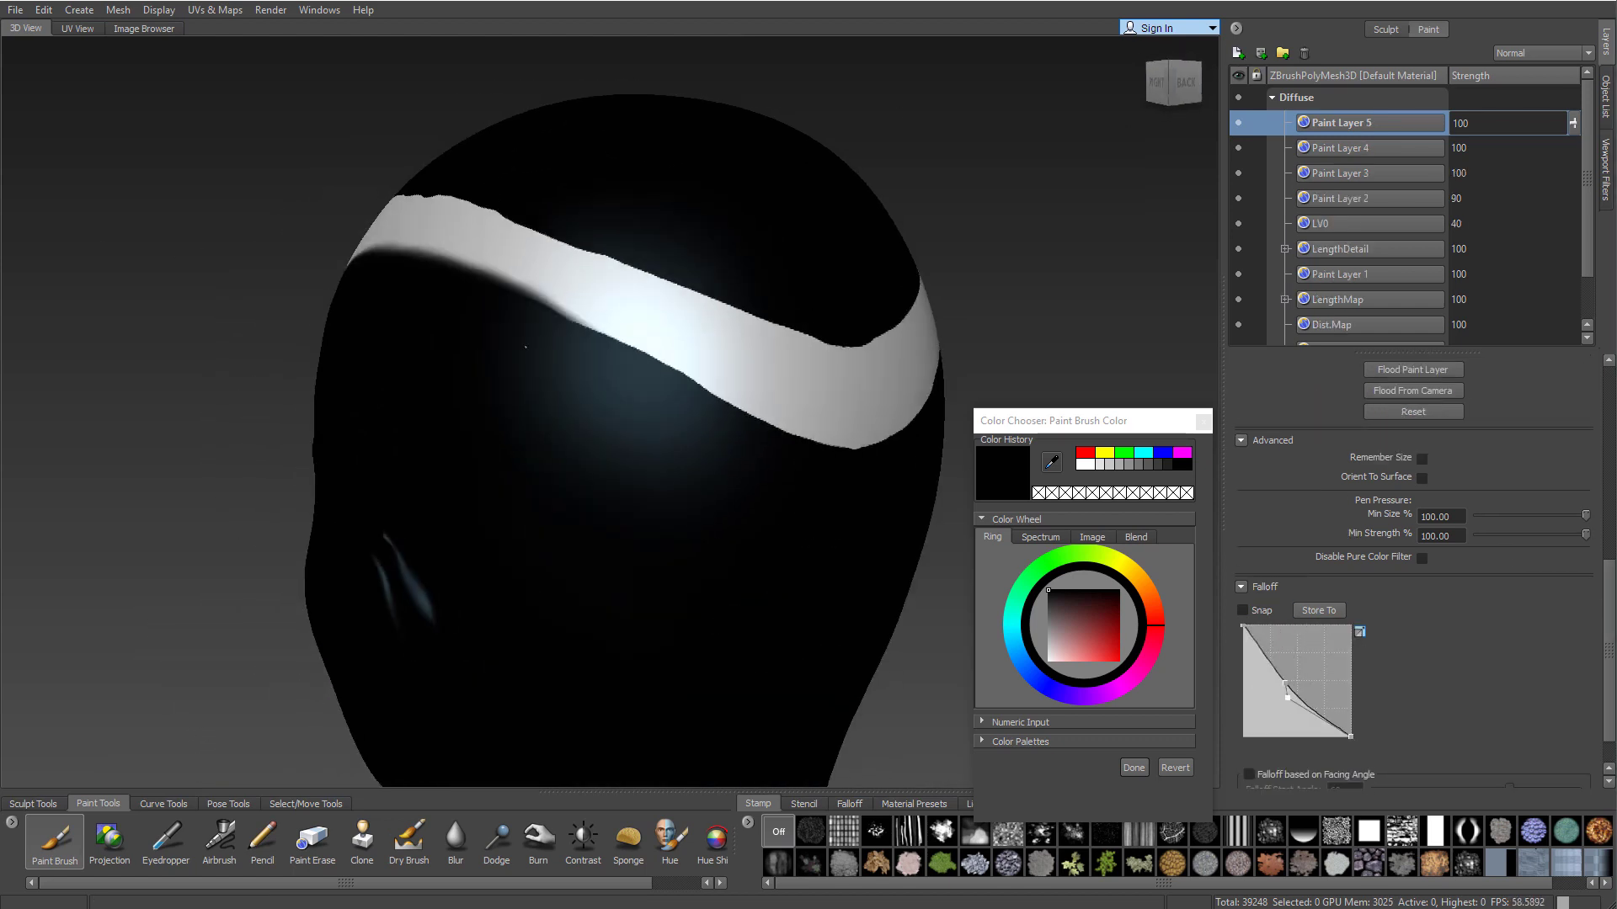
left_click_drag(649, 362, 708, 379, "alt")
Step: Export all paint layers, then add a Length operator in Cinema 4D using Manbun_LengthMap
key("Return")
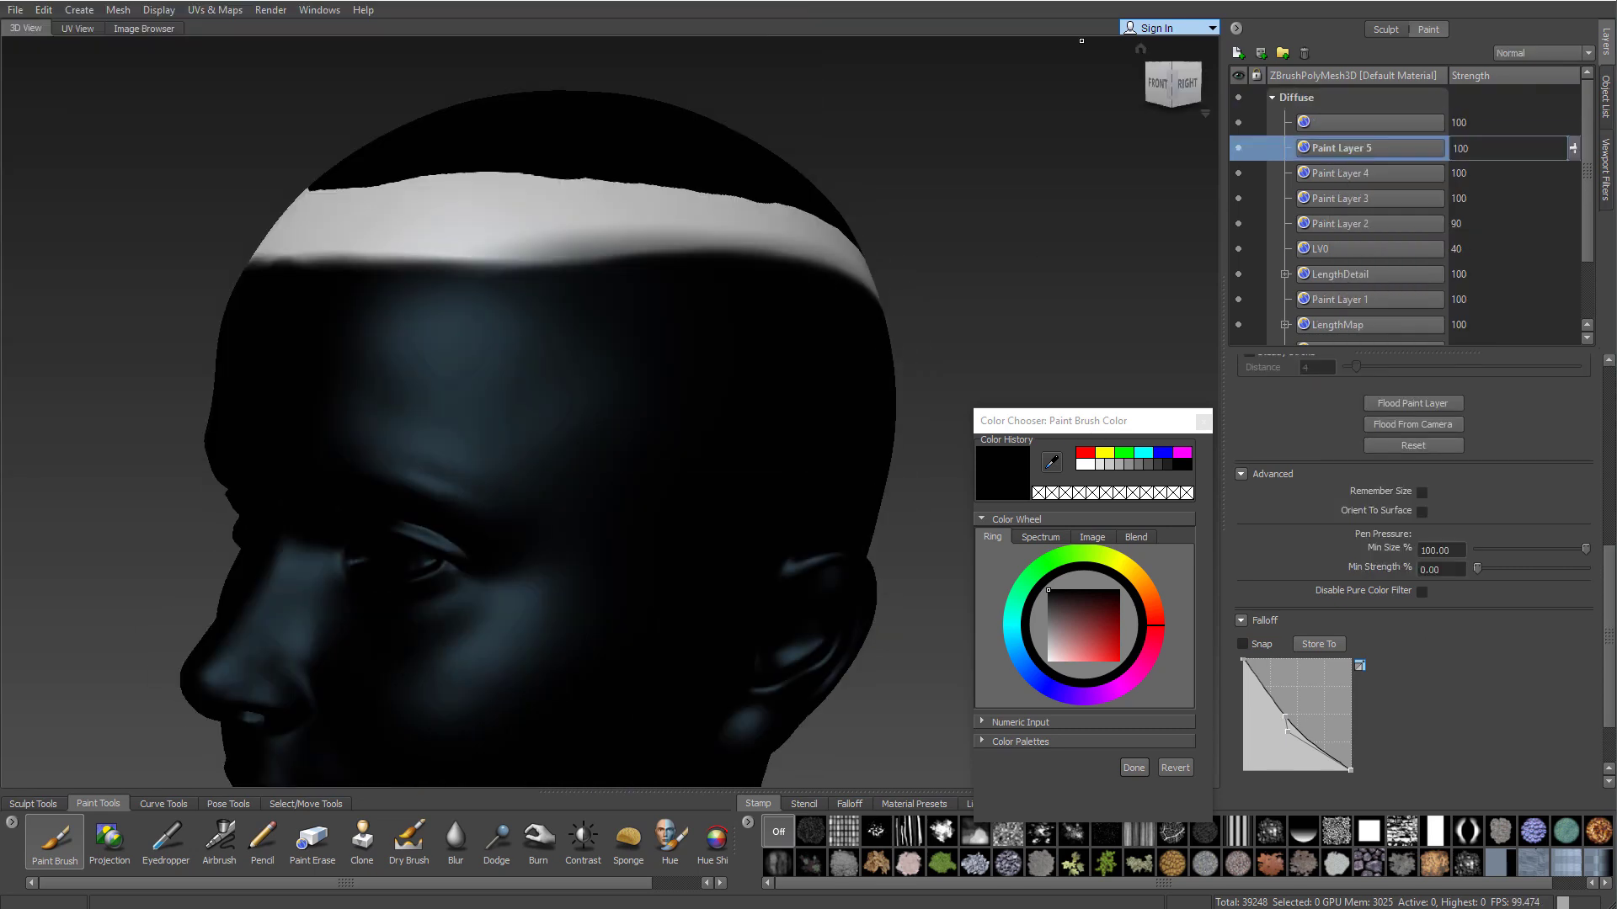
key("alt+Tab")
left_click(1054, 408)
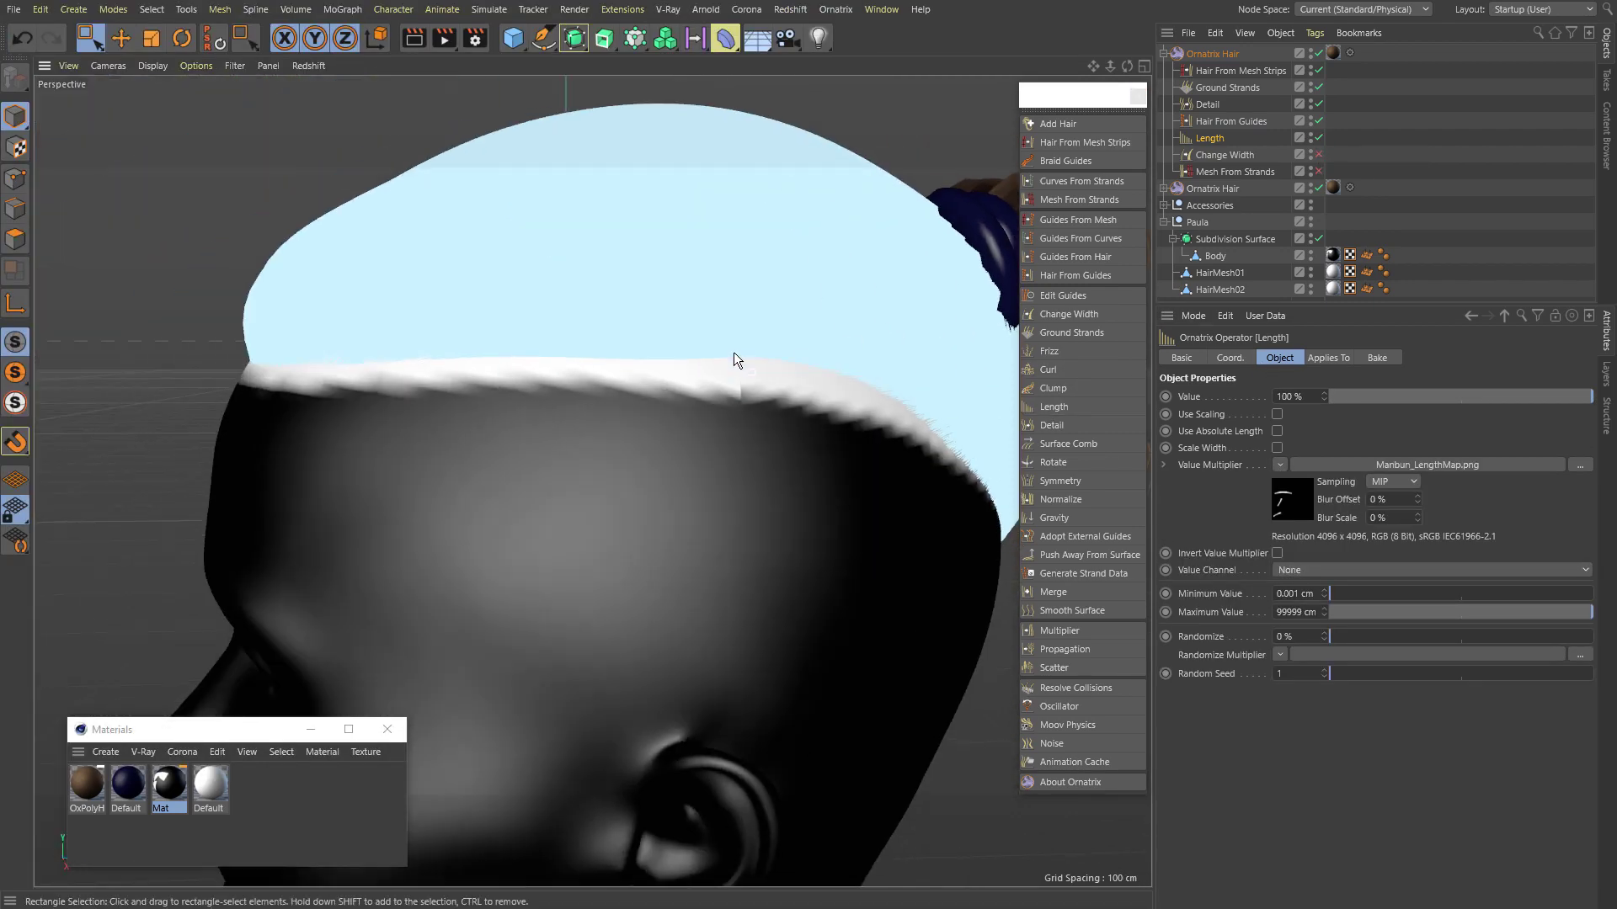
Step: Hide Hair From Guides to inspect guides, and lighten a gradient knot to copper brown
left_click(1318, 120)
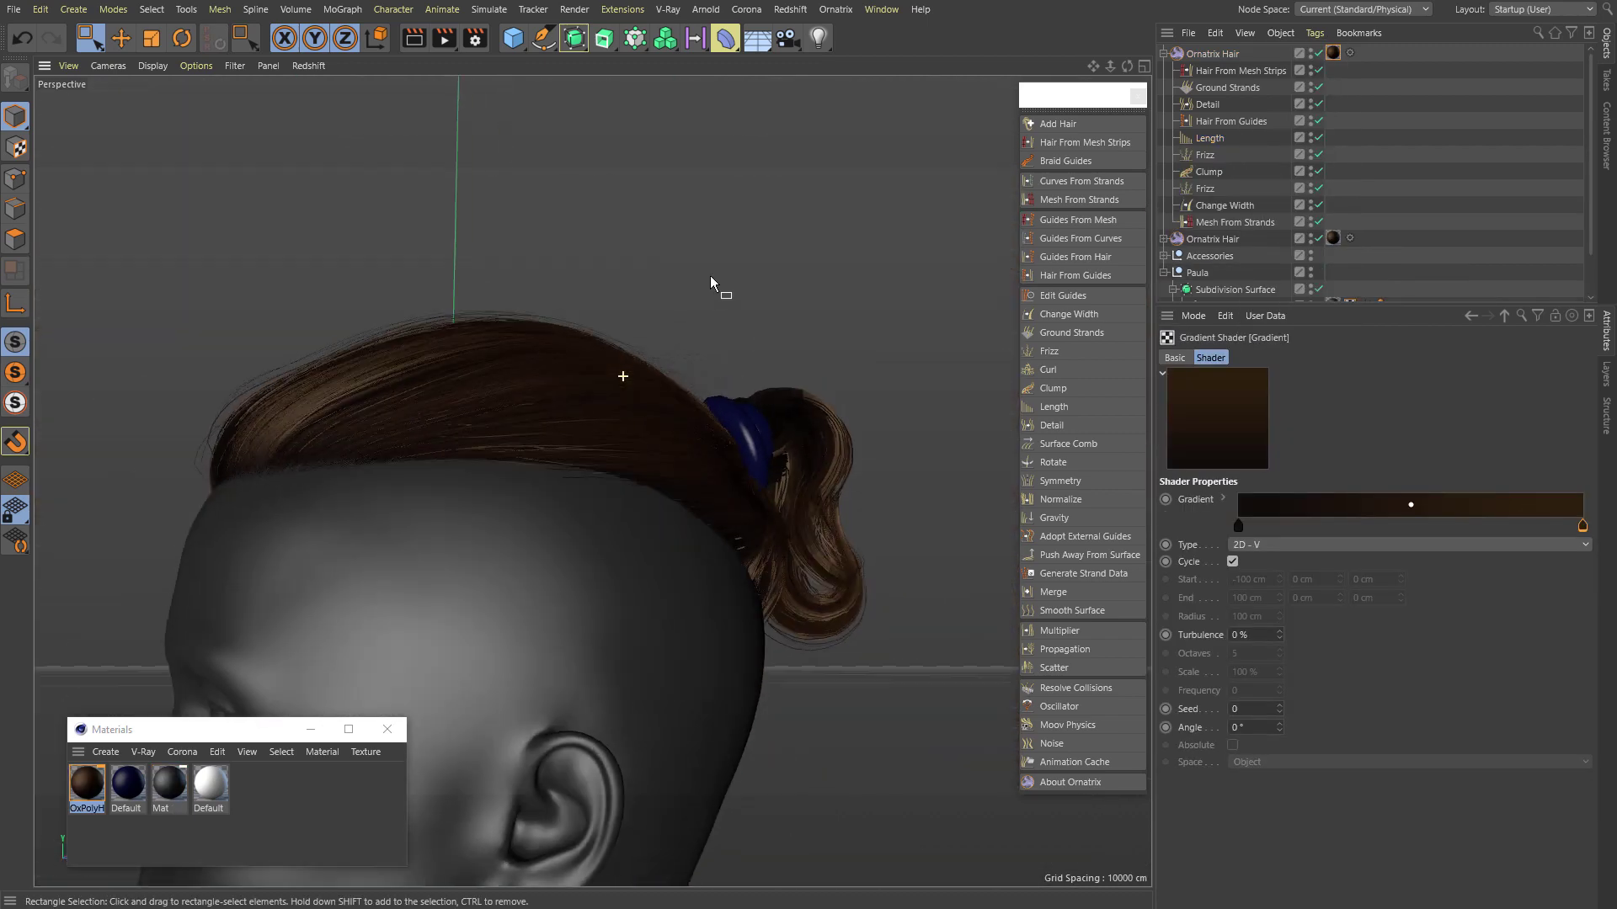
left_click_drag(710, 276, 633, 408, "alt")
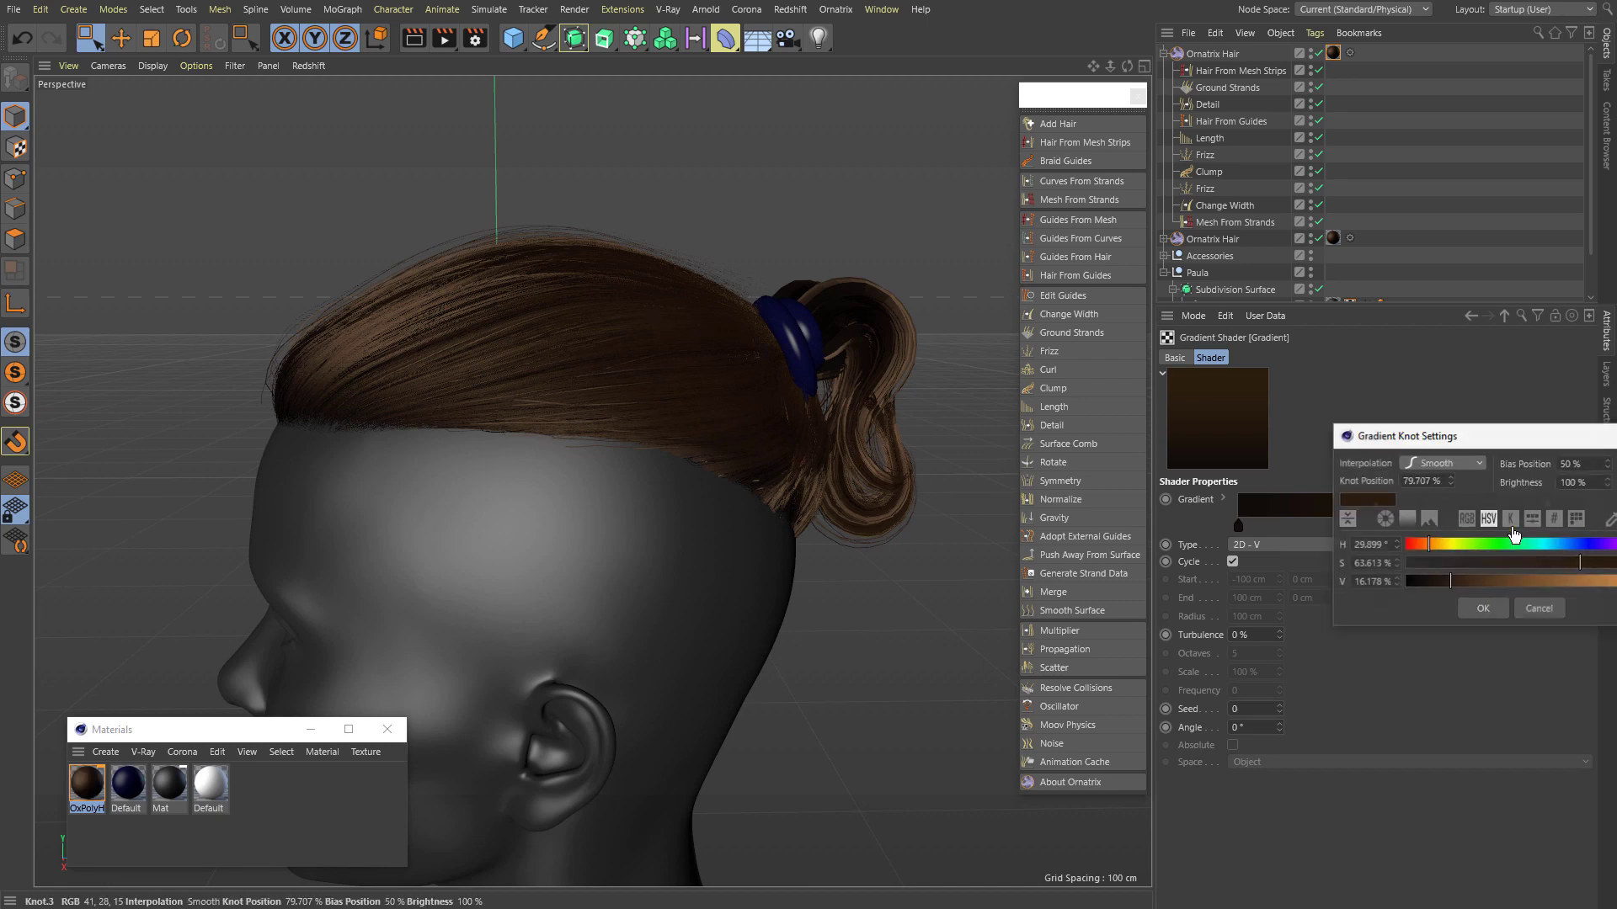
left_click(1555, 577)
left_click(1488, 609)
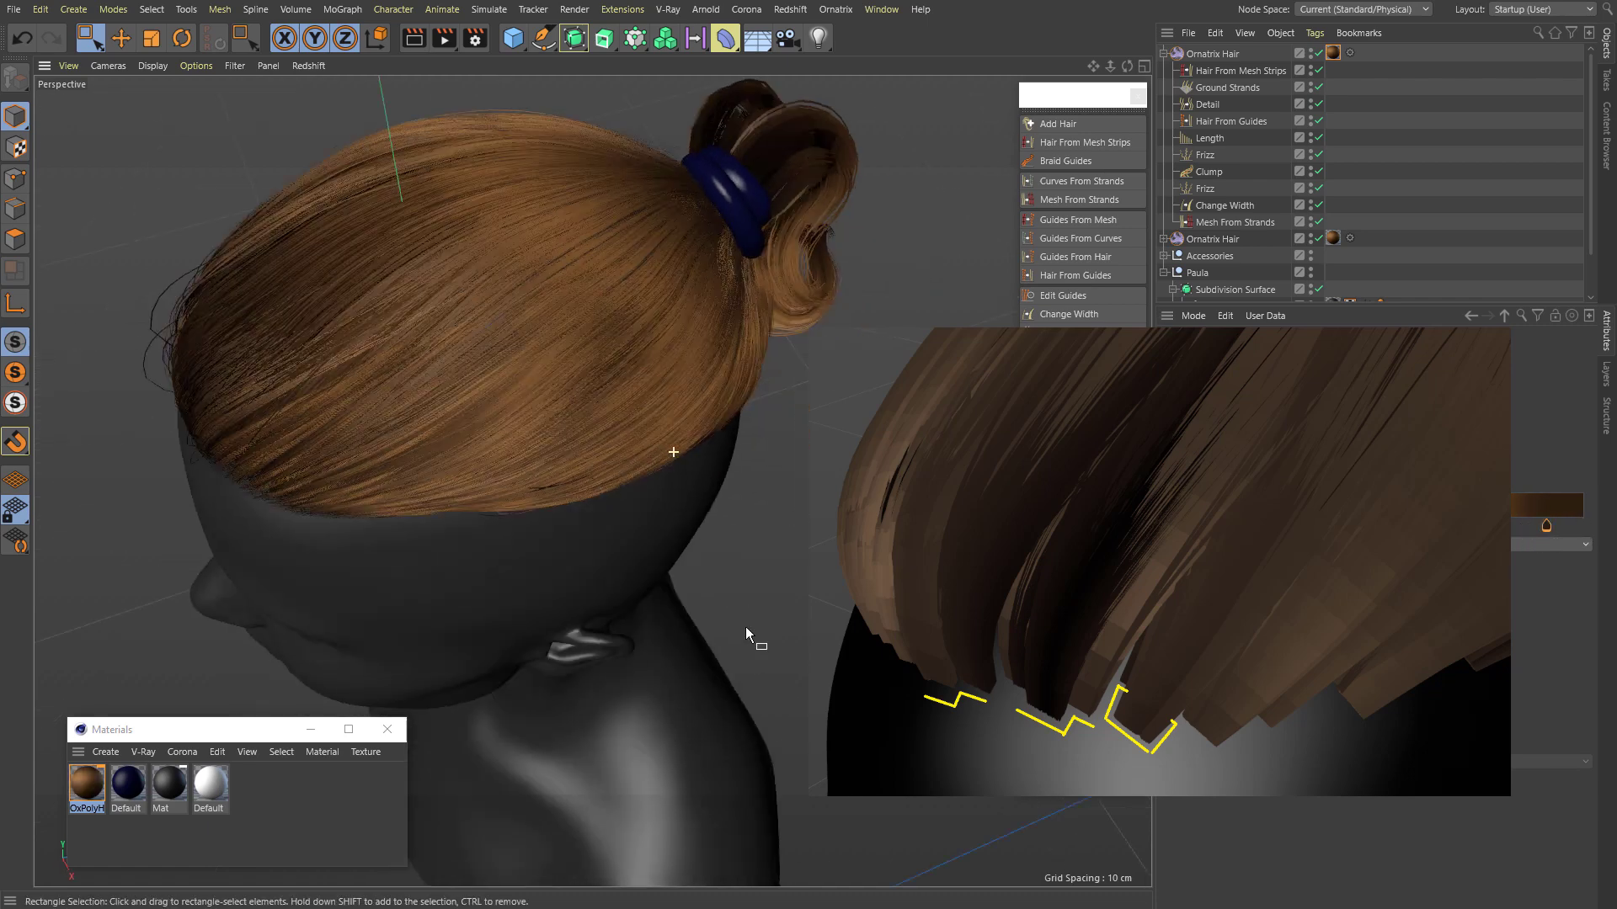
left_click_drag(746, 661, 822, 594, "alt")
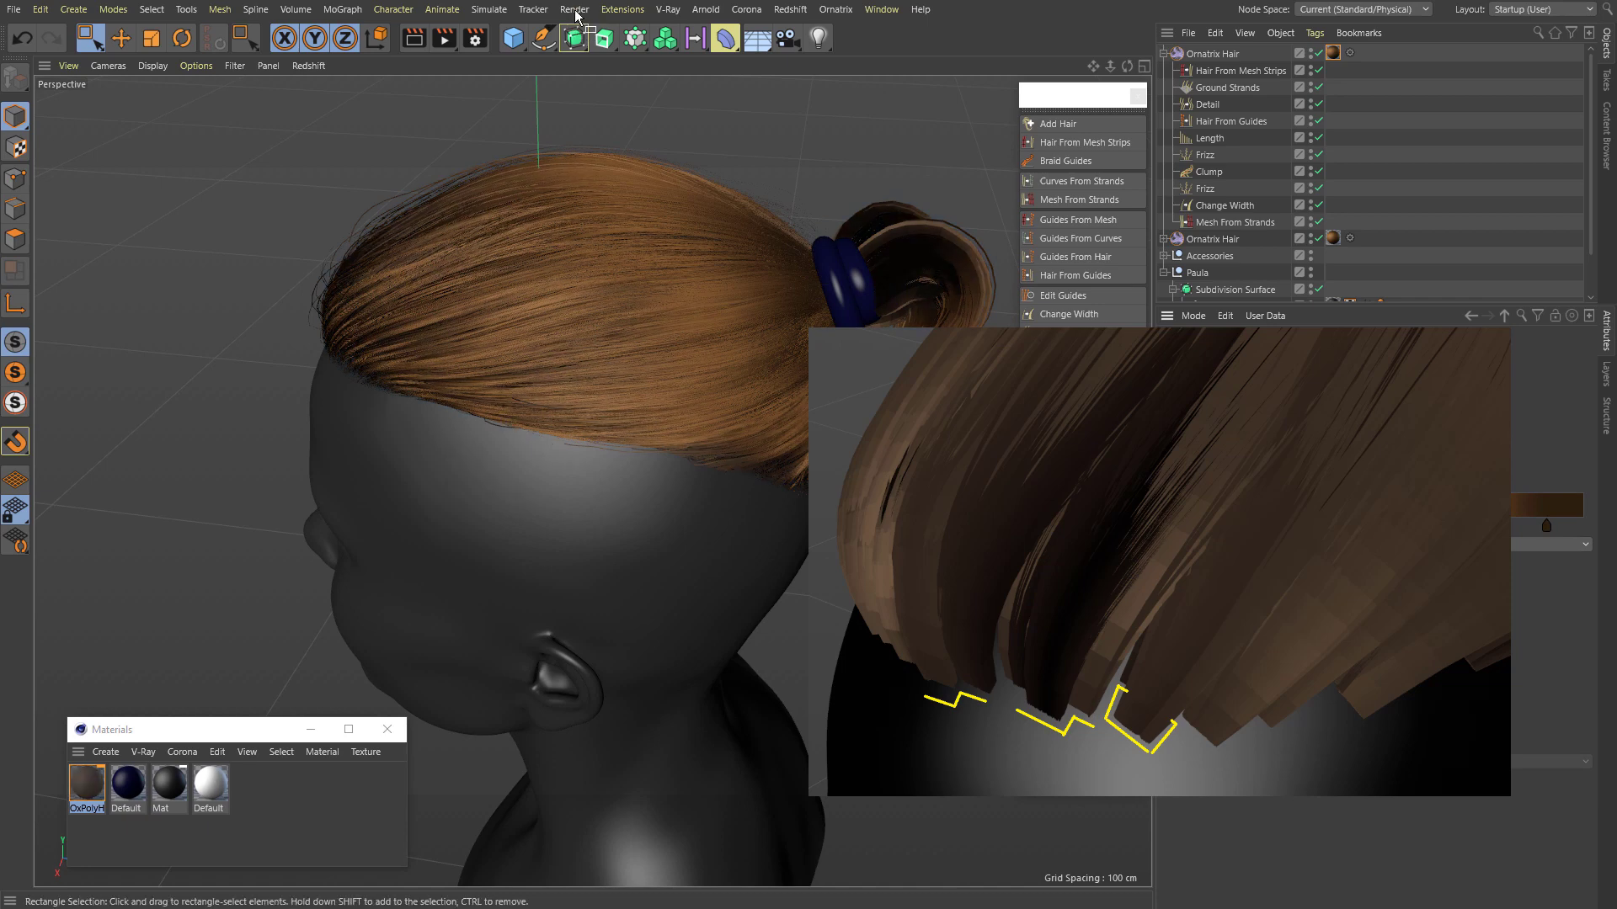
mouse_move(240, 162)
left_mouse_down("alt")
mouse_move(313, 242)
mouse_move(758, 415)
mouse_move(643, 270)
mouse_move(508, 415)
mouse_move(576, 398)
mouse_move(578, 318)
mouse_move(759, 387)
mouse_move(621, 426)
mouse_move(556, 401)
mouse_move(751, 354)
mouse_move(618, 383)
mouse_move(564, 347)
left_mouse_up("alt")
mouse_move(405, 409)
left_mouse_down("alt")
mouse_move(578, 380)
mouse_move(455, 363)
mouse_move(494, 378)
mouse_move(562, 468)
mouse_move(760, 271)
mouse_move(709, 432)
mouse_move(611, 329)
mouse_move(559, 376)
mouse_move(132, 369)
mouse_move(478, 254)
mouse_move(580, 315)
mouse_move(695, 347)
mouse_move(667, 503)
mouse_move(498, 415)
mouse_move(569, 370)
mouse_move(483, 336)
mouse_move(624, 305)
mouse_move(520, 334)
mouse_move(287, 507)
mouse_move(567, 426)
mouse_move(228, 426)
mouse_move(379, 379)
left_mouse_up("alt")
mouse_move(577, 331)
left_mouse_down("alt")
mouse_move(811, 455)
mouse_move(382, 434)
mouse_move(610, 402)
mouse_move(618, 353)
mouse_move(733, 336)
mouse_move(501, 365)
mouse_move(565, 345)
mouse_move(425, 390)
mouse_move(529, 382)
mouse_move(678, 317)
mouse_move(823, 368)
mouse_move(656, 448)
mouse_move(585, 354)
mouse_move(704, 397)
mouse_move(657, 341)
mouse_move(697, 331)
left_mouse_up("alt")
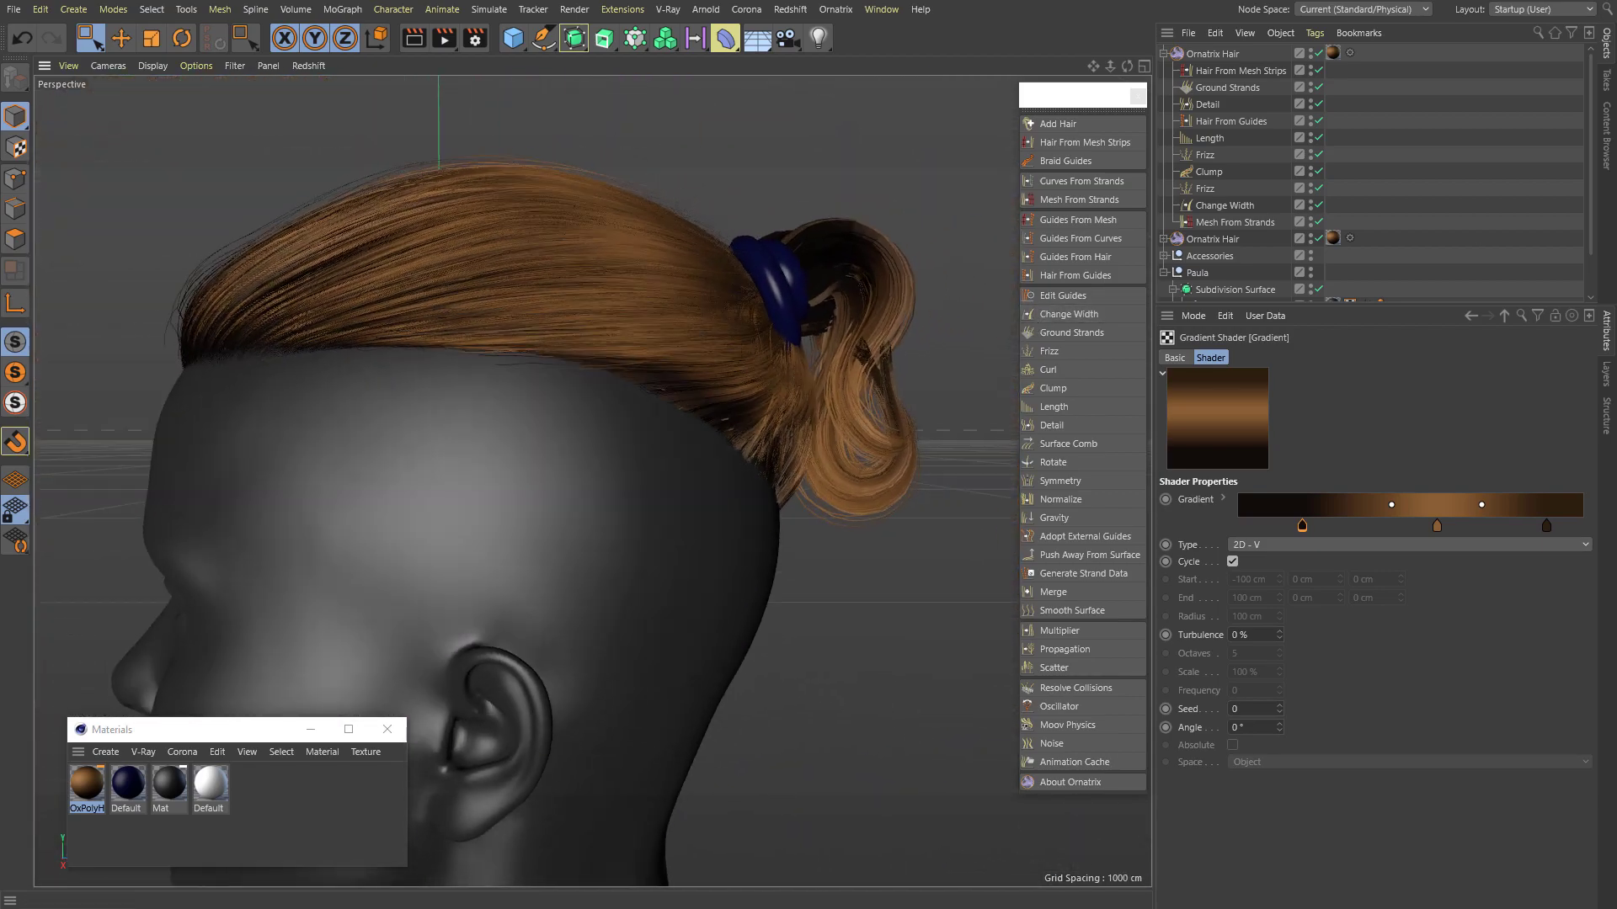